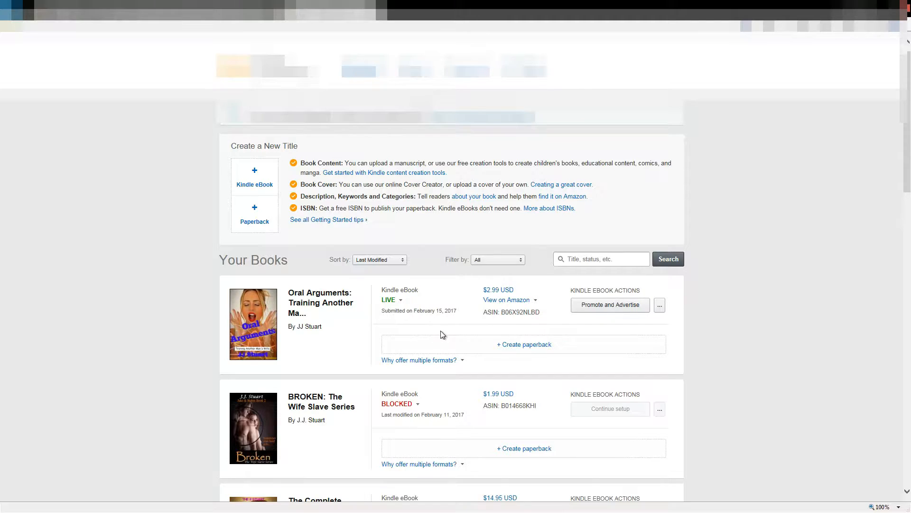
Start creating a paperback edition of the Oral Arguments eBook and sign in with the account password
left_click(527, 346)
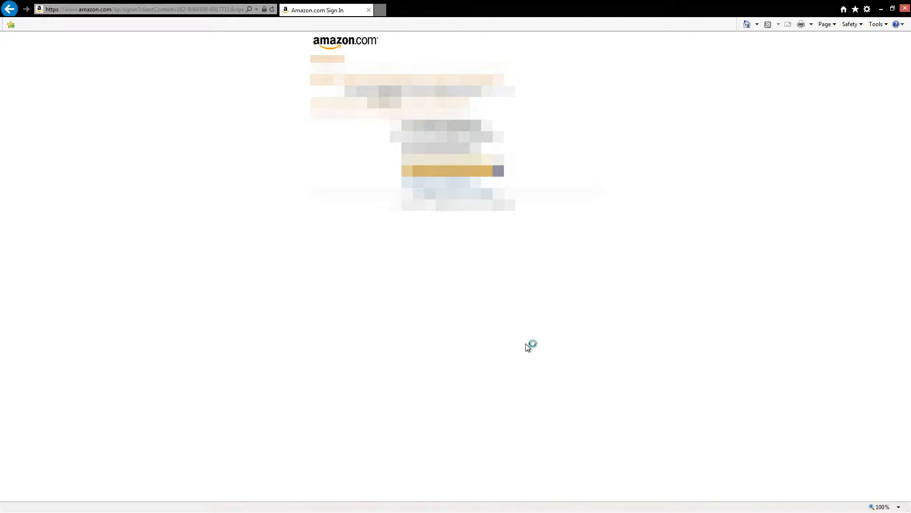
type("••••••••")
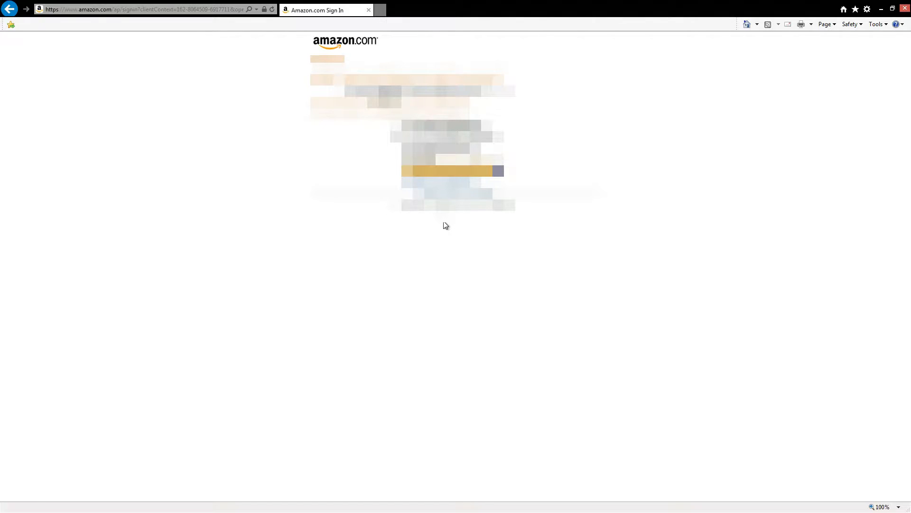
left_click(449, 170)
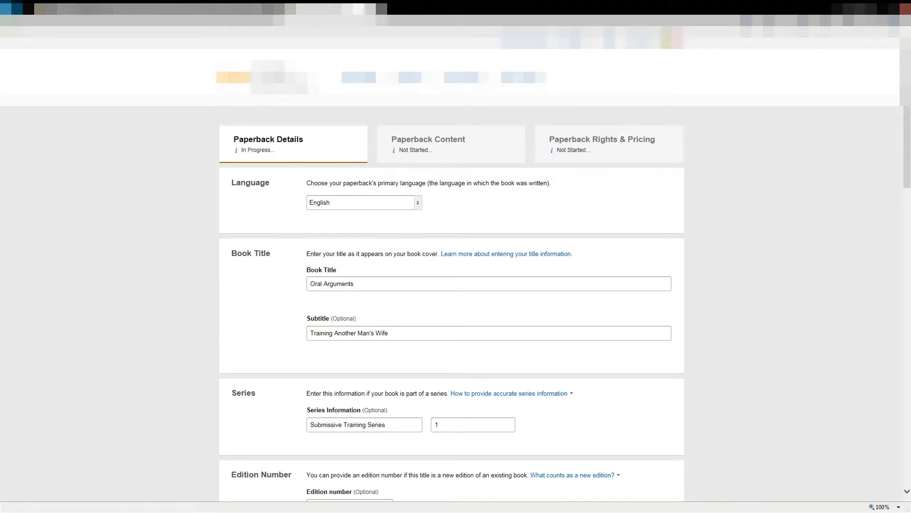
Clear the existing book description from the paperback details
left_click_drag(907, 123, 907, 149)
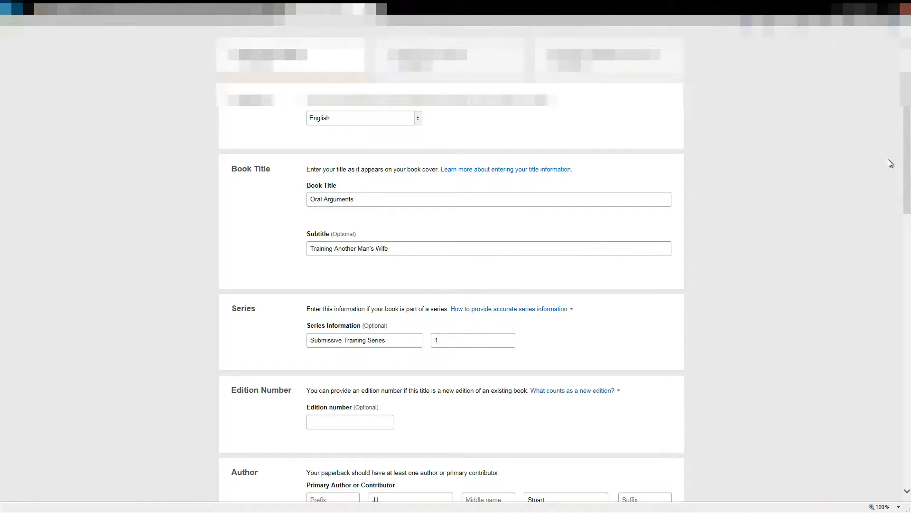
left_click_drag(908, 164, 910, 209)
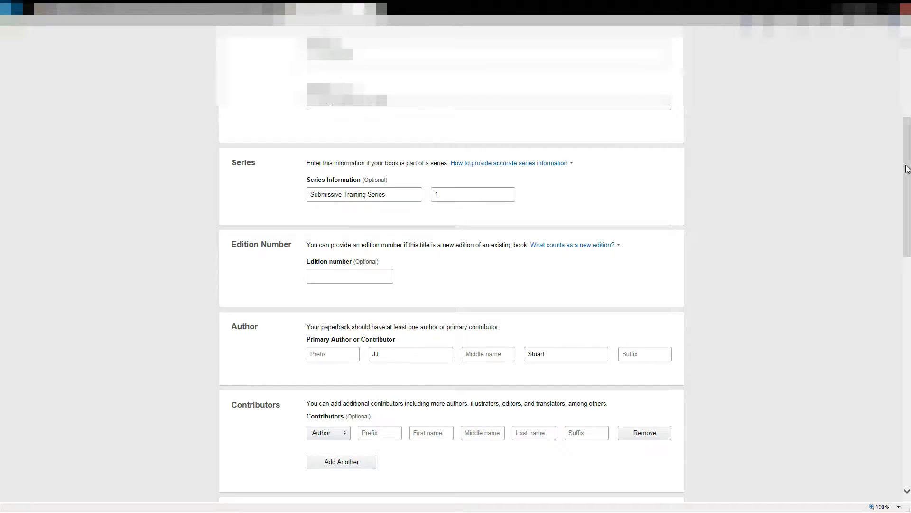
scroll(893, 256, "down", 3)
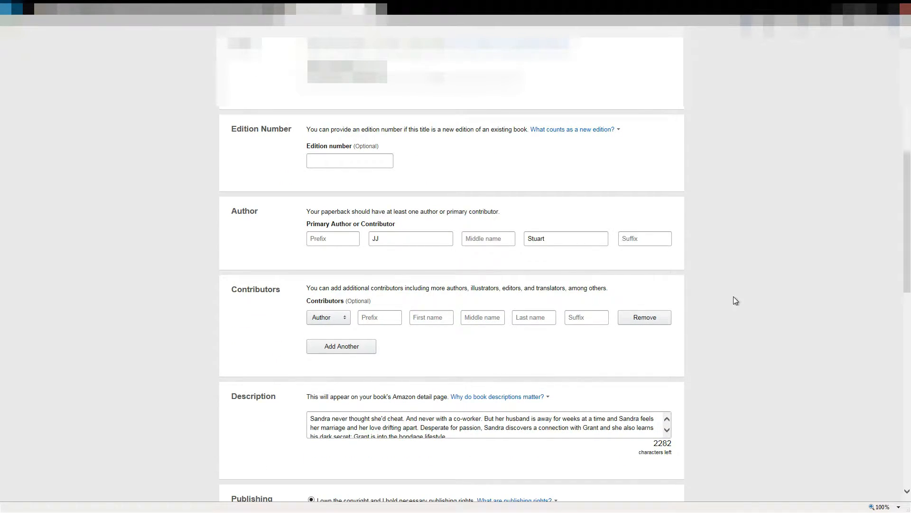
scroll(907, 216, "down", 3)
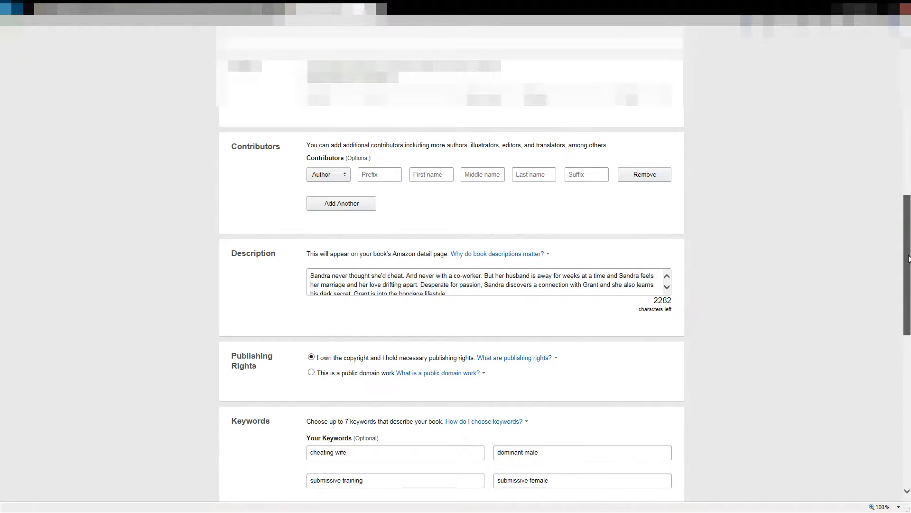
left_click(667, 286)
left_click(667, 276)
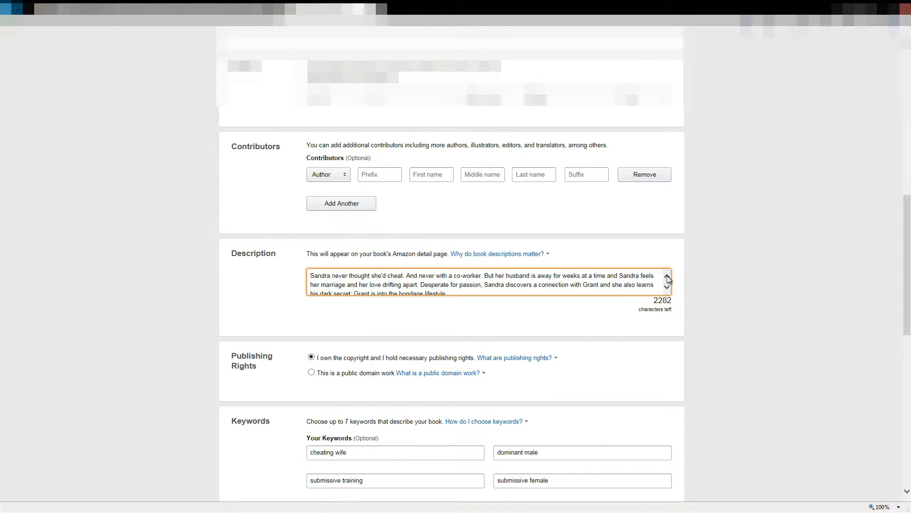
left_click_drag(311, 275, 521, 292)
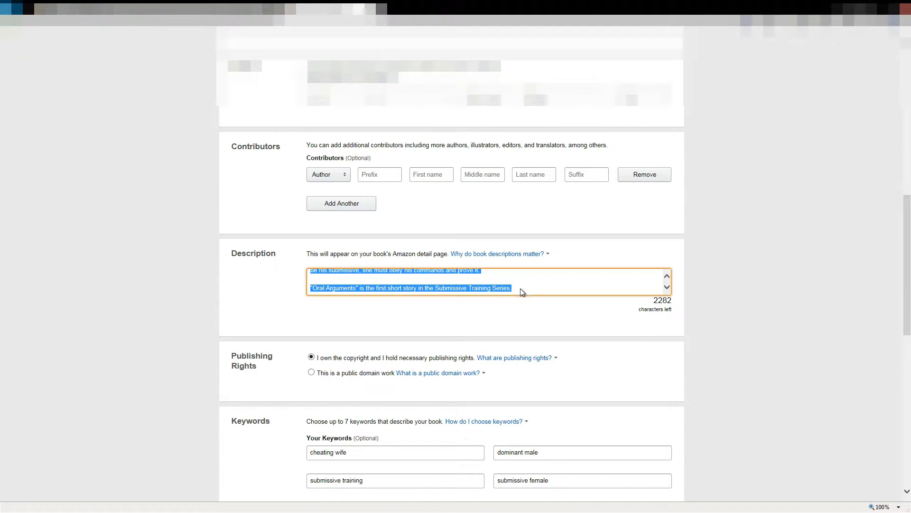
key("Delete")
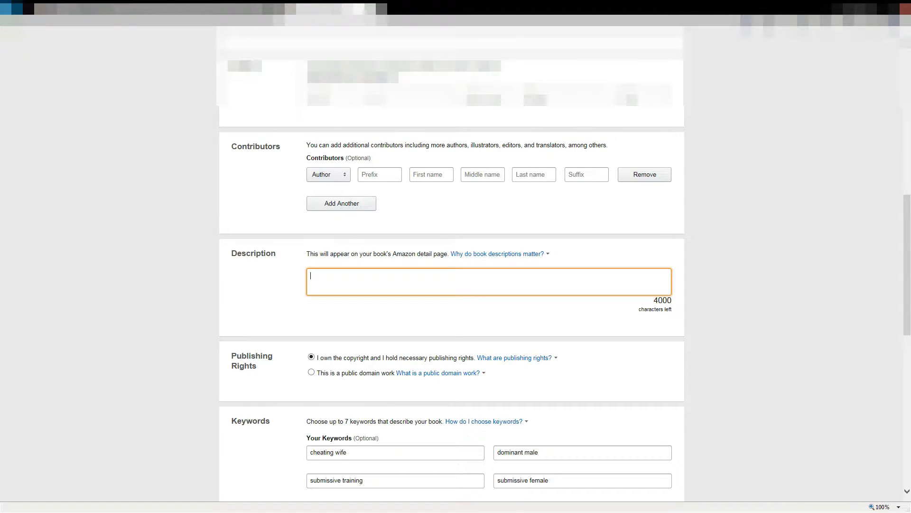
Switch to the Word document and copy the whole revised book description, through the closing Submissive Training Series line
key("alt+Tab")
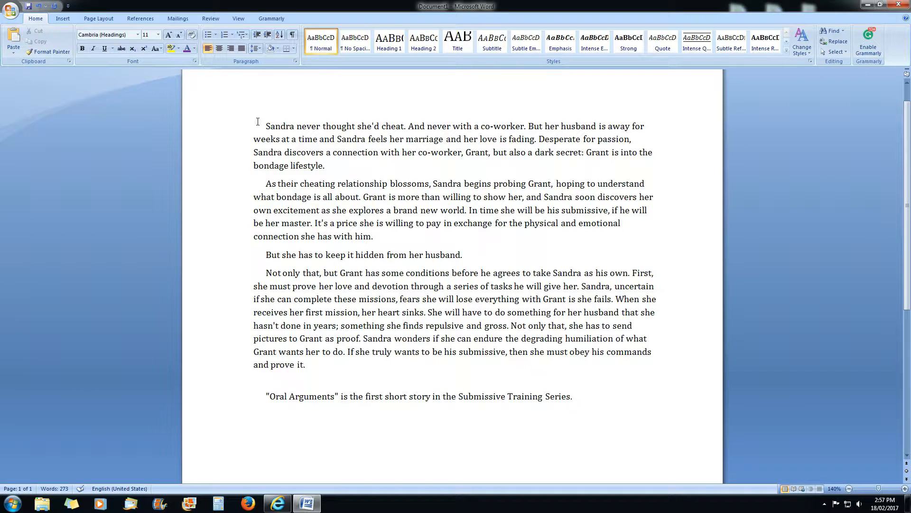
left_click_drag(249, 125, 578, 417)
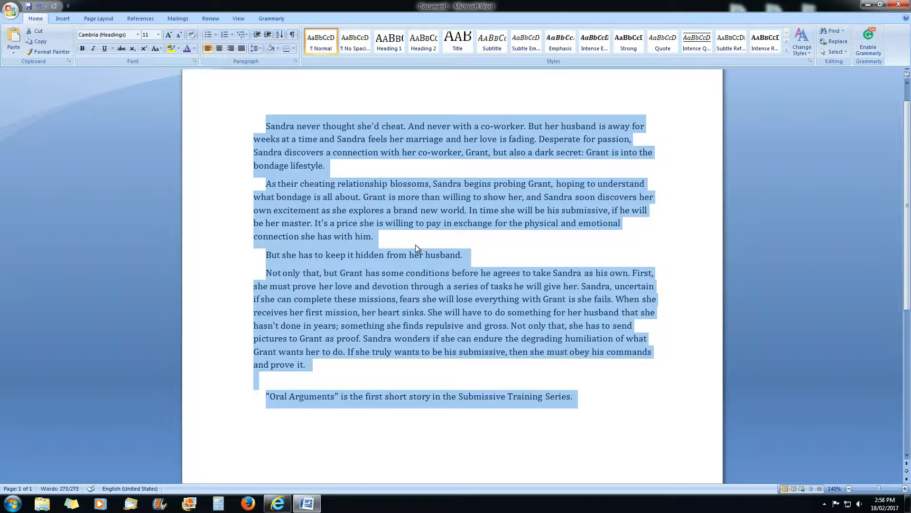
right_click(403, 217)
left_click(435, 234)
left_click(846, 53)
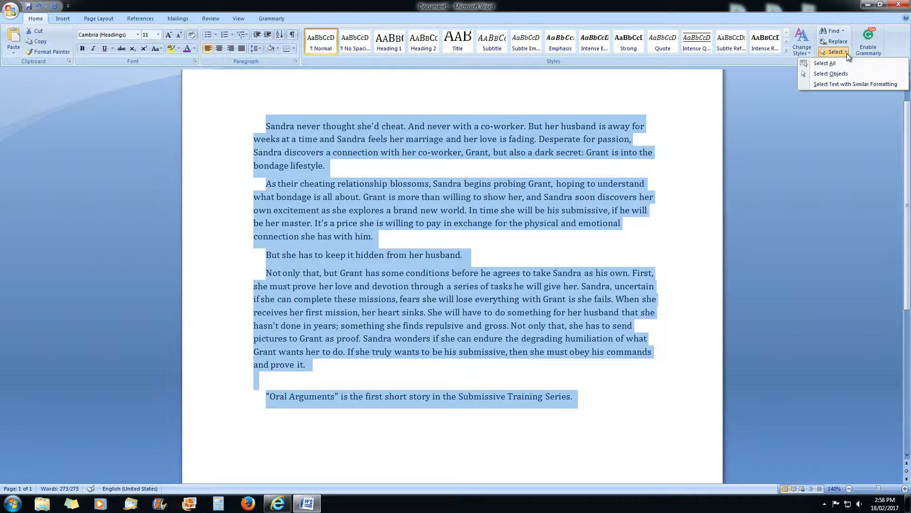
left_click(807, 52)
mouse_move(817, 62)
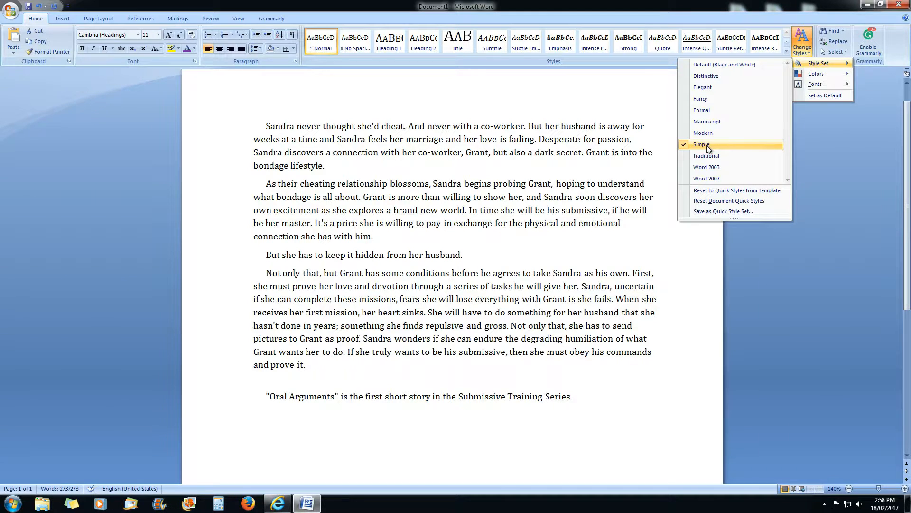
left_click(623, 387)
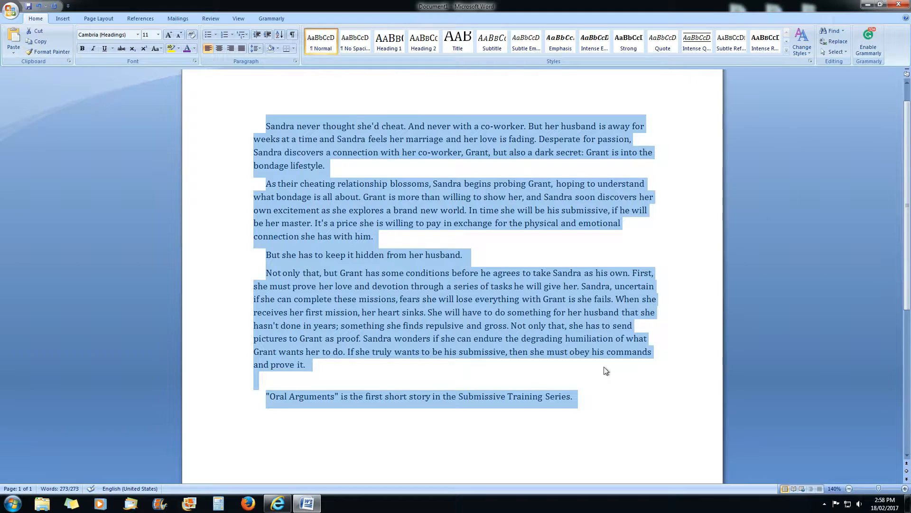
Switch back to the browser, paste the copied text as the book description and check it from start to end
left_click(278, 502)
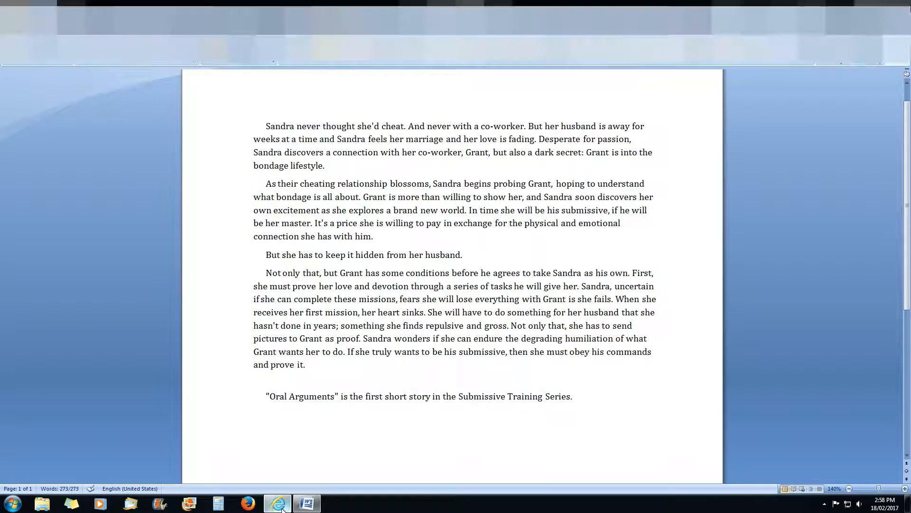
right_click(345, 277)
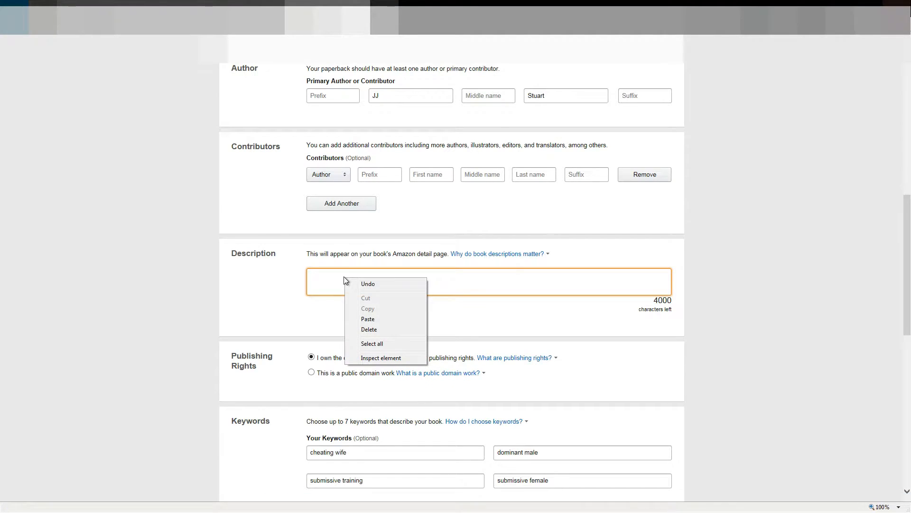
left_click(386, 319)
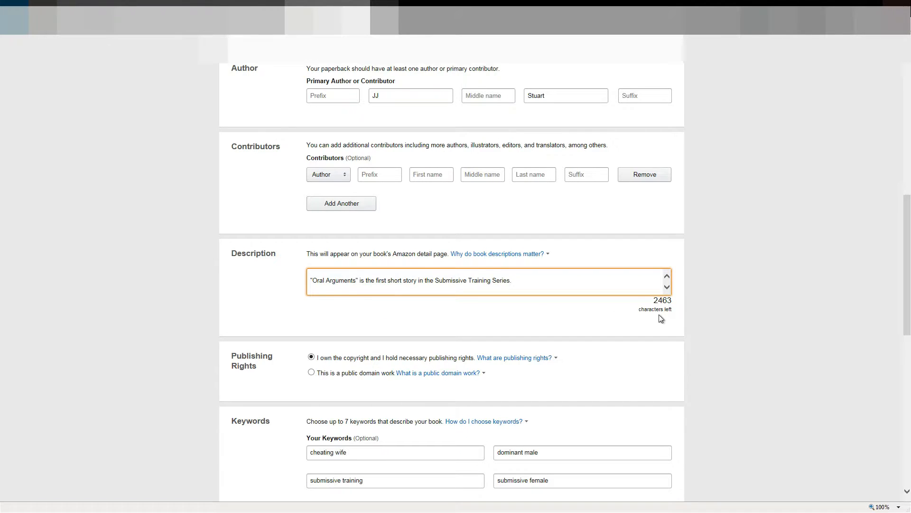
scroll(667, 275, "down", 5)
scroll(667, 275, "up", 5)
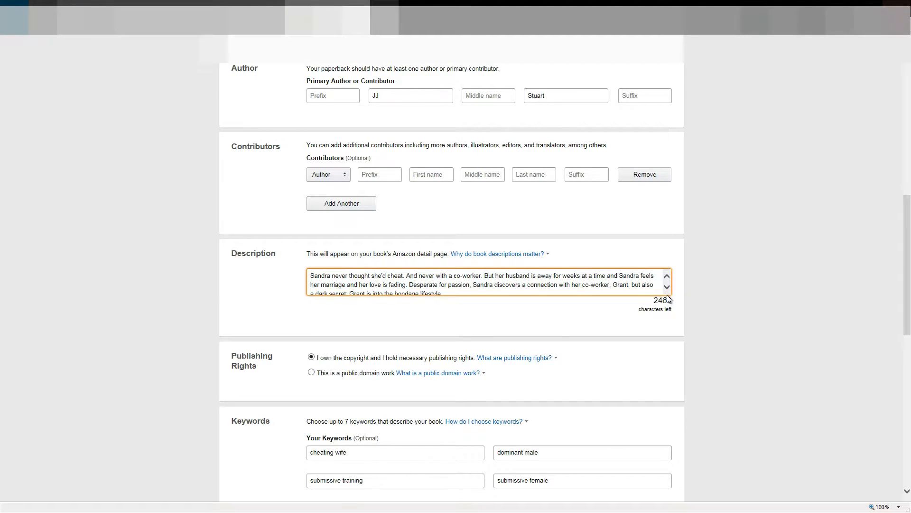
left_click(668, 286)
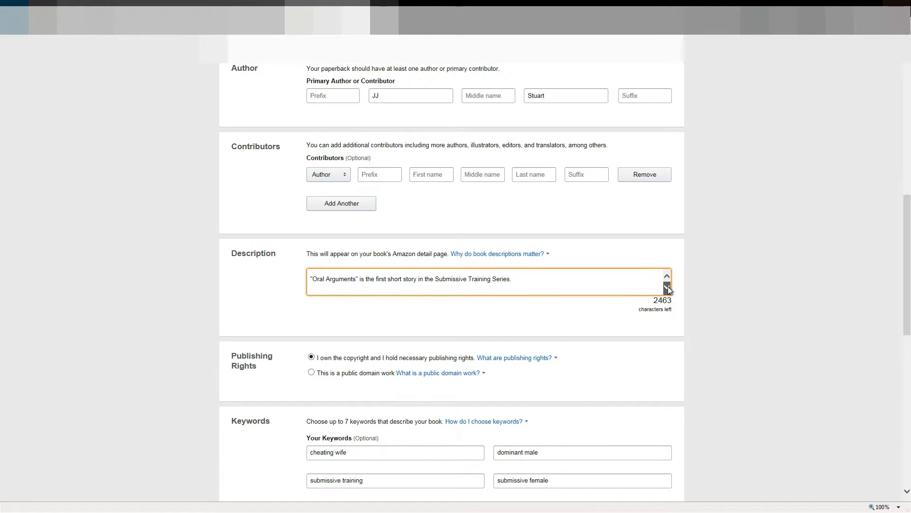
Answer No to having previously published the book on CreateSpace, and save the details to continue to the paperback content
scroll(908, 262, "down", 2)
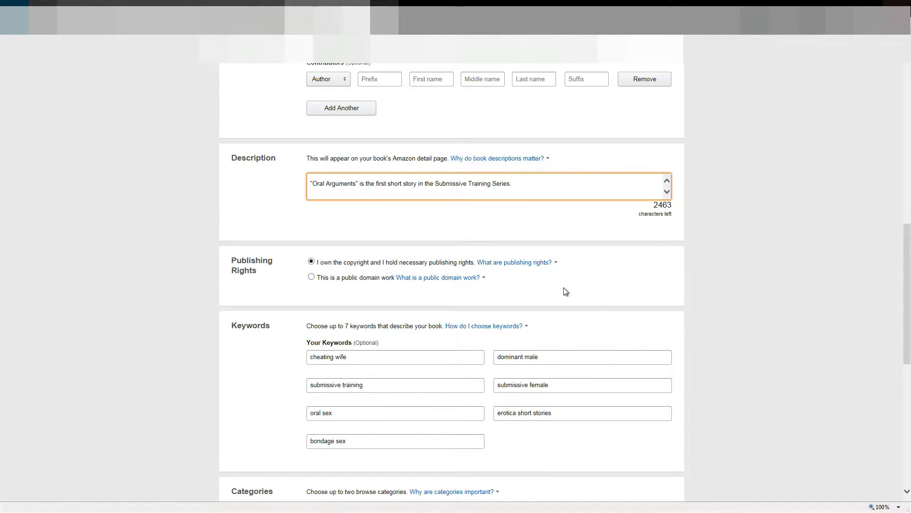
scroll(909, 266, "down", 2)
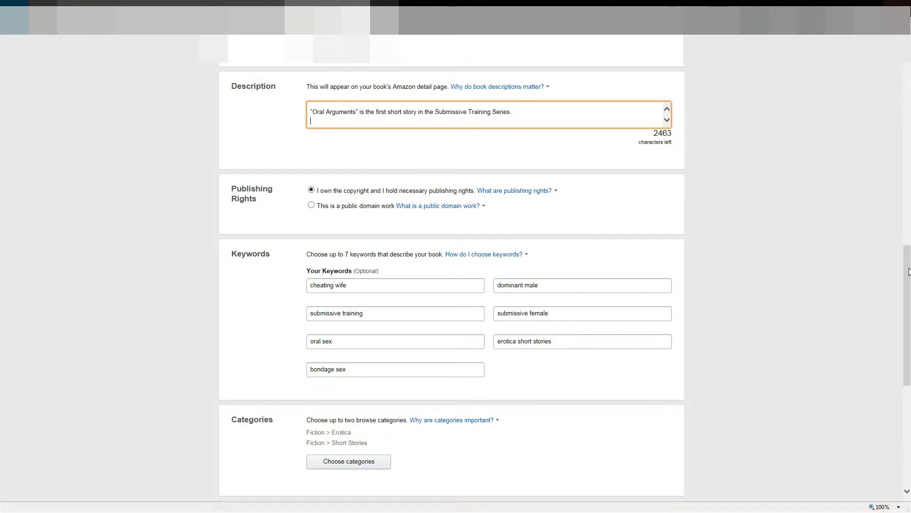
left_click_drag(908, 271, 910, 310)
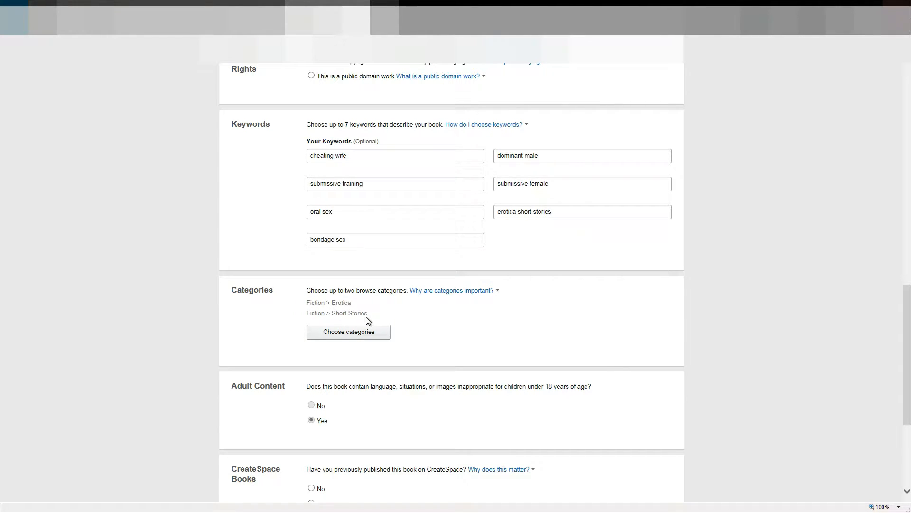
left_click_drag(908, 304, 908, 339)
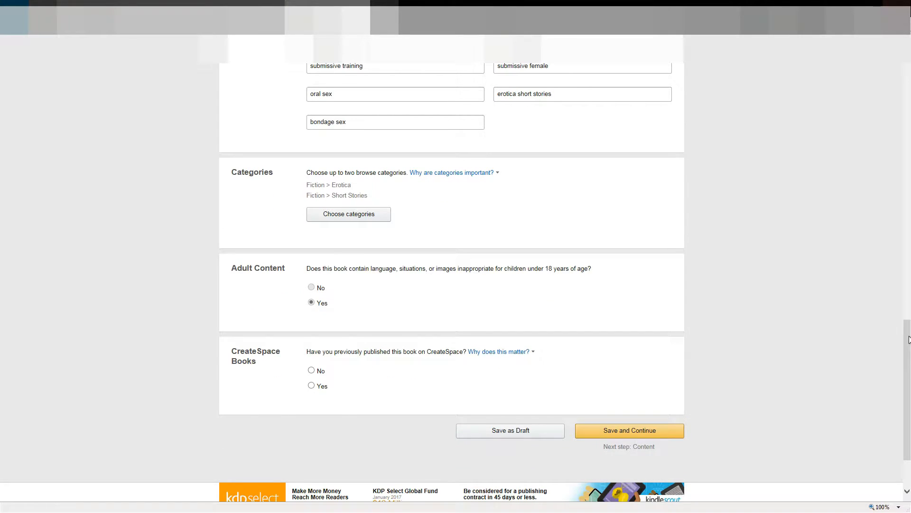
mouse_move(422, 299)
left_click(311, 371)
left_click(609, 431)
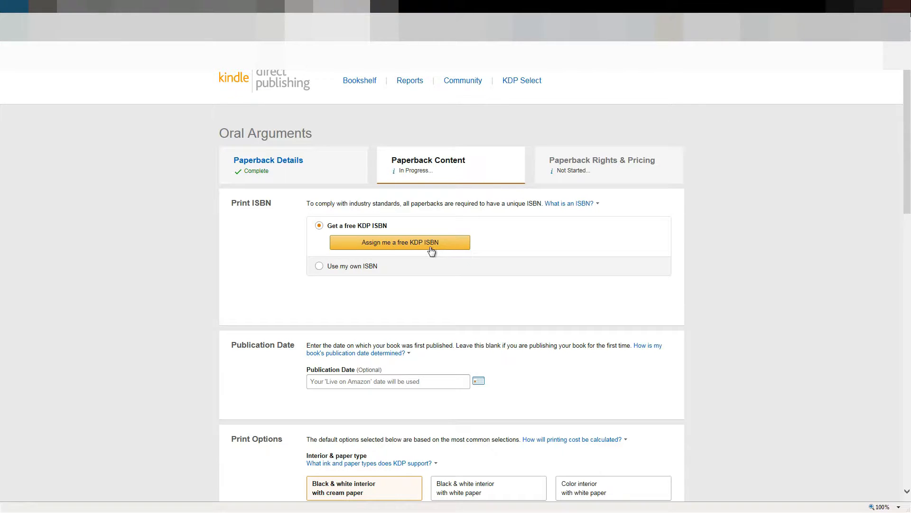
Assign a free KDP ISBN to the paperback
left_click(369, 243)
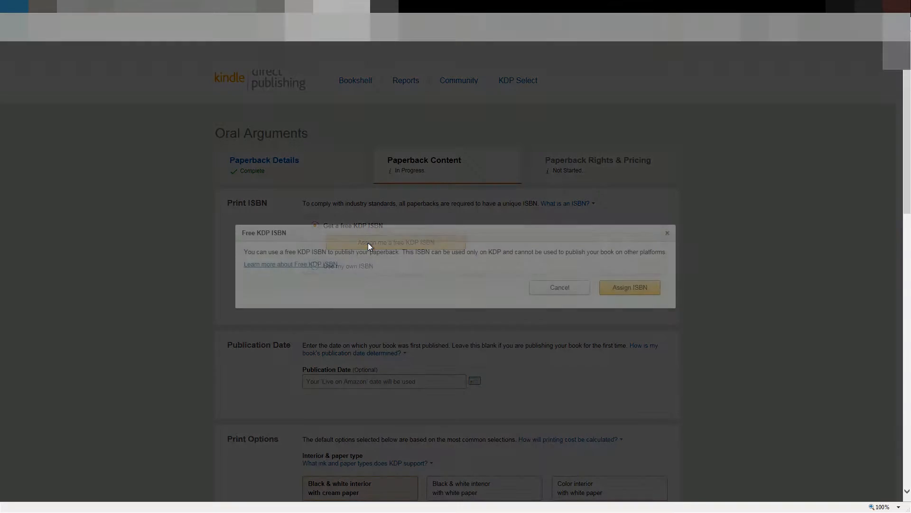
left_click(624, 290)
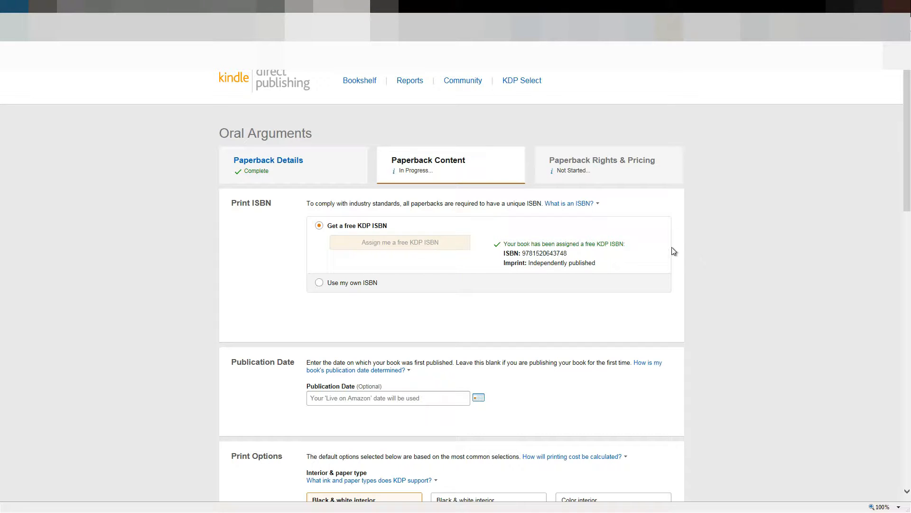
View the help on how the book's publication date is determined, then close it
scroll(905, 152, "down", 2)
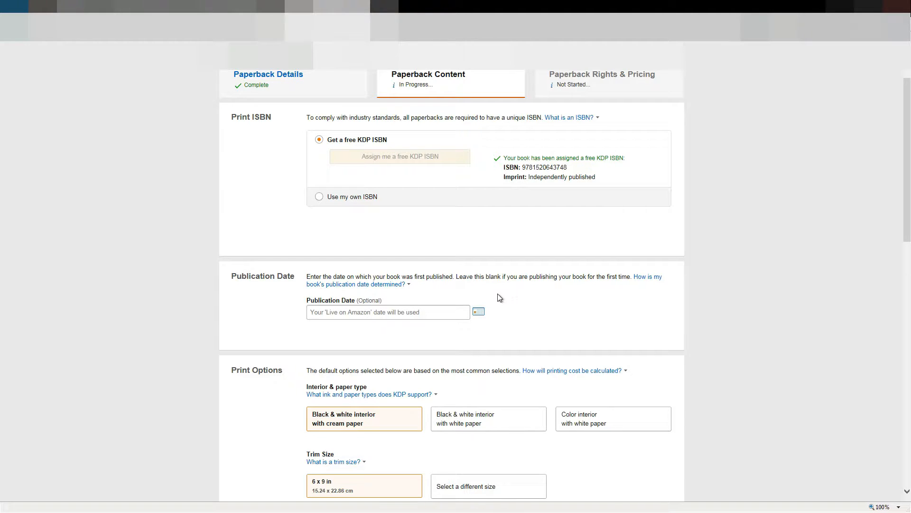
left_click(332, 284)
left_click(250, 301)
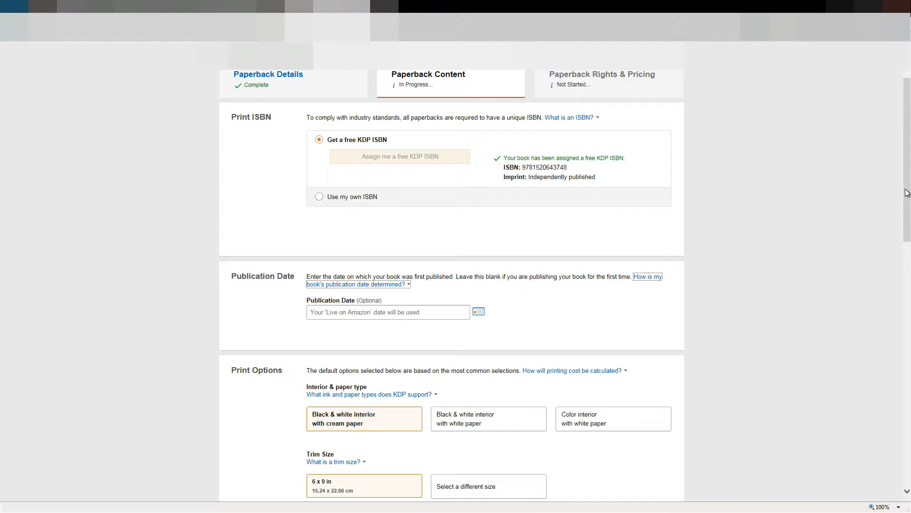
Set the interior and paper type to black & white interior with white paper, keeping the other print options
left_click_drag(908, 194, 909, 254)
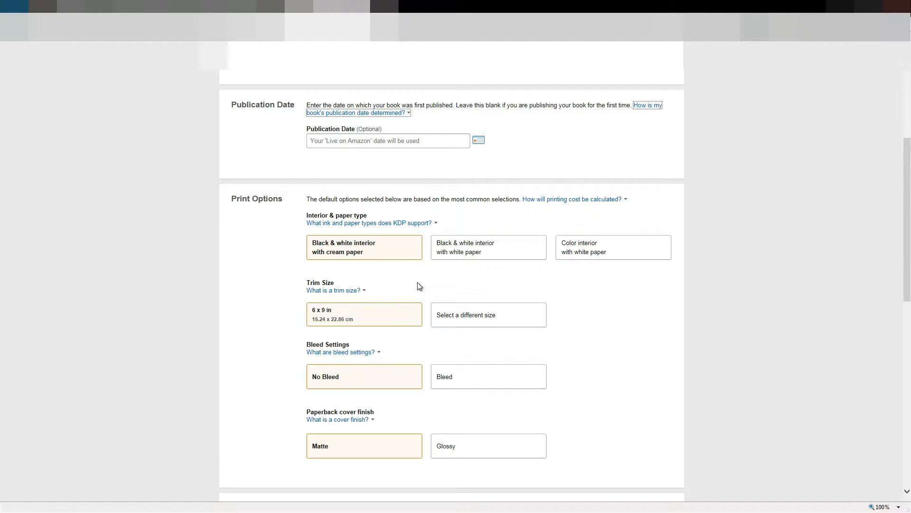
left_click(489, 261)
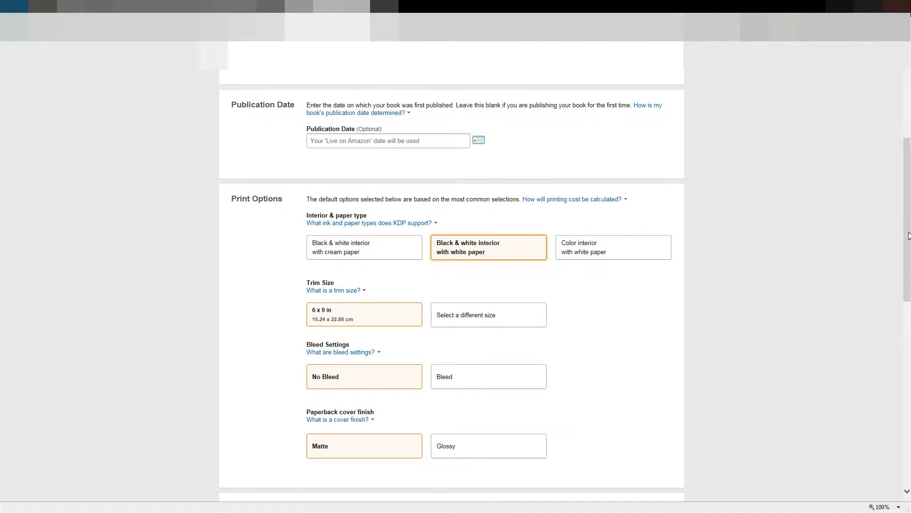
left_click_drag(908, 232, 909, 261)
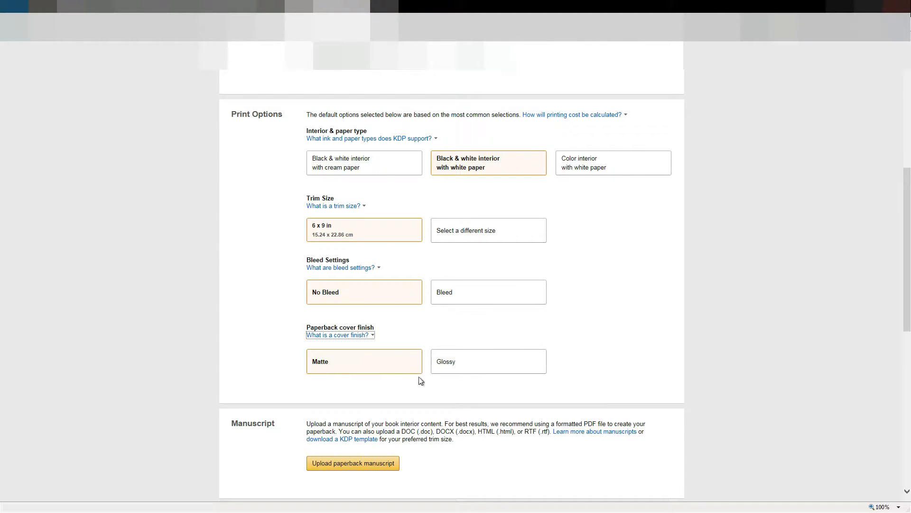
left_click_drag(909, 284, 909, 336)
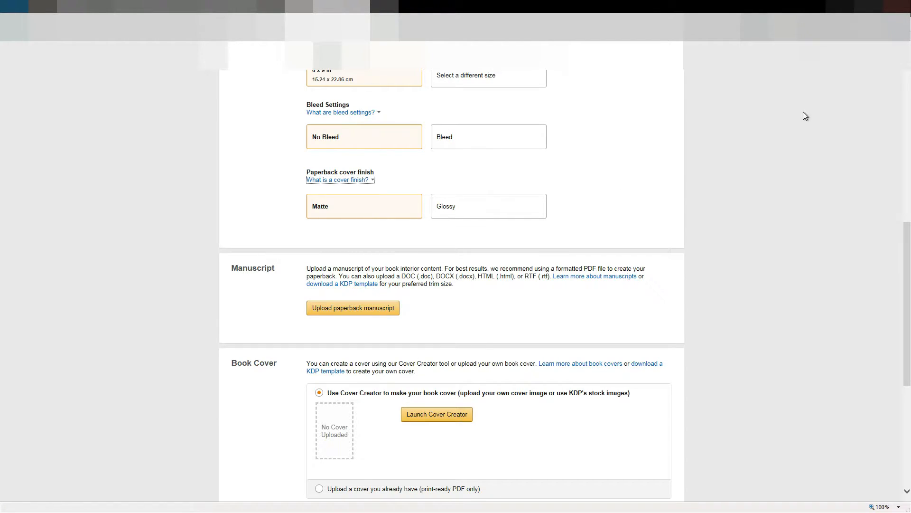
Switch to Microsoft Word and open the manuscript document oral arguments_book1
left_click(863, 9)
key("ctrl+a")
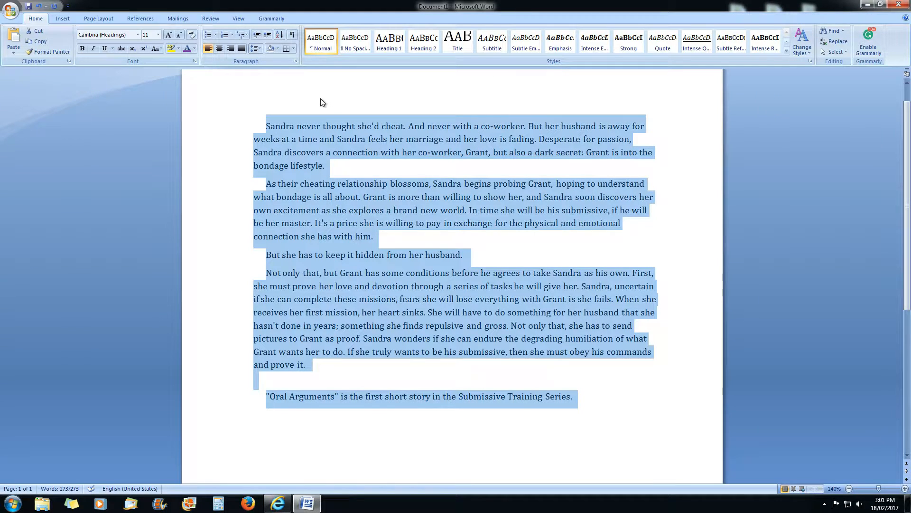
left_click(713, 127)
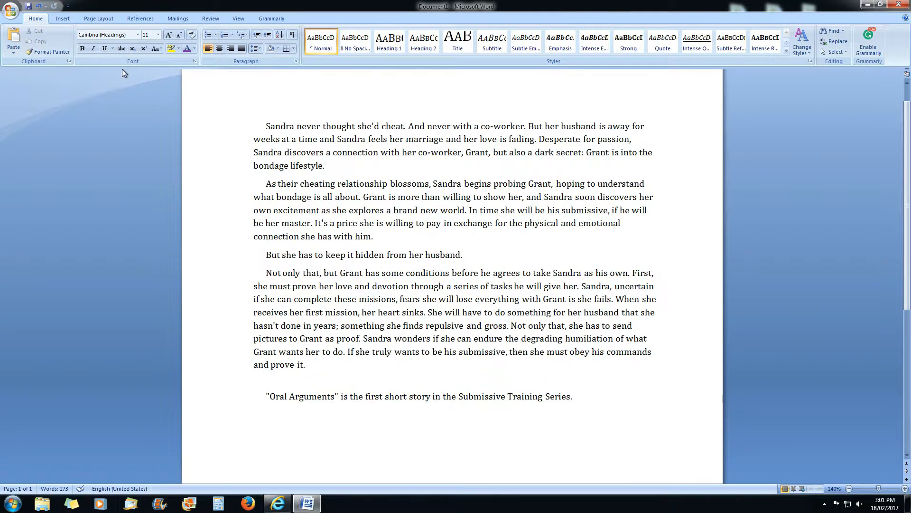
left_click(10, 10)
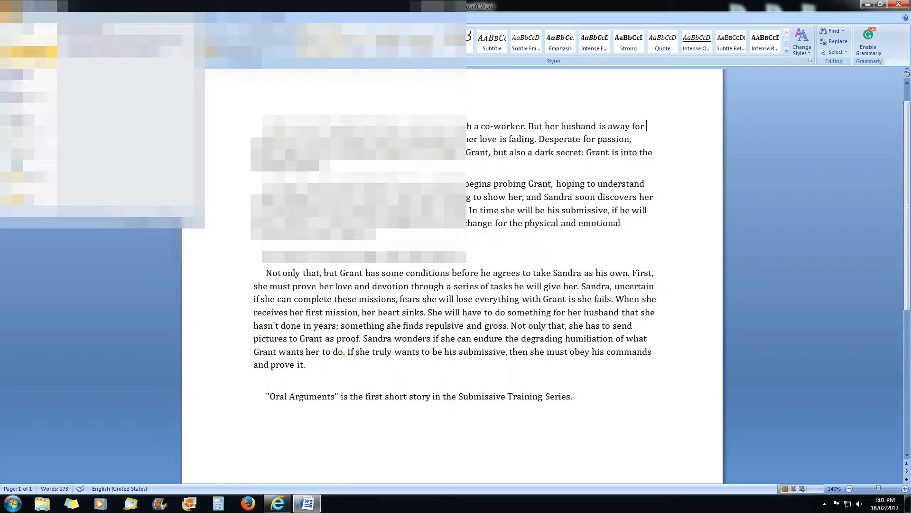
left_click(29, 52)
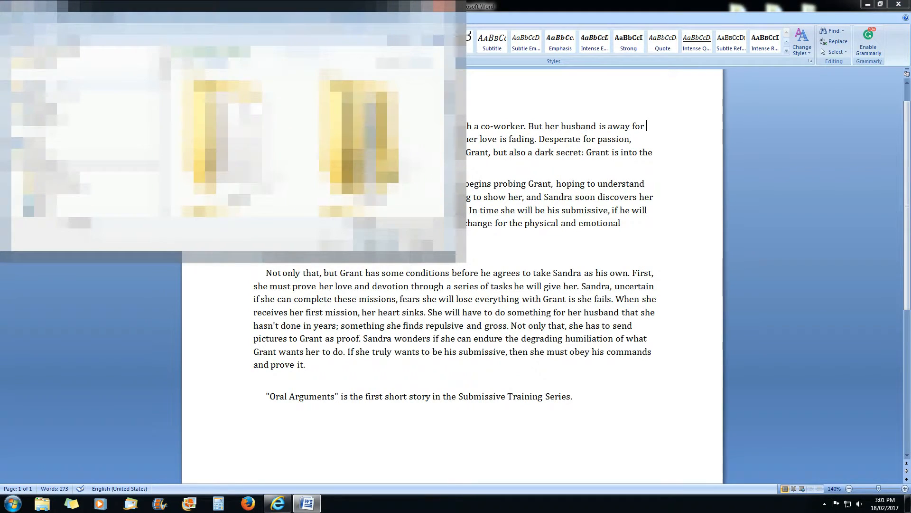
left_click(60, 97)
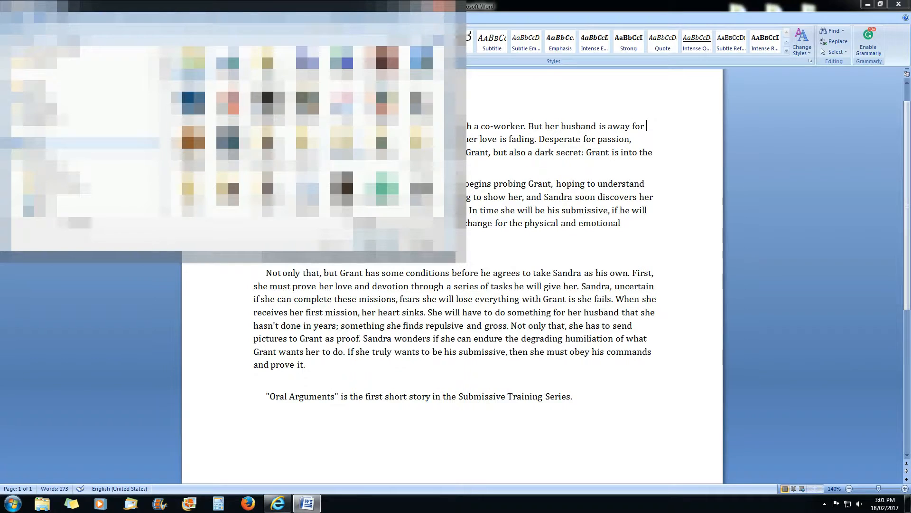
double_click(347, 145)
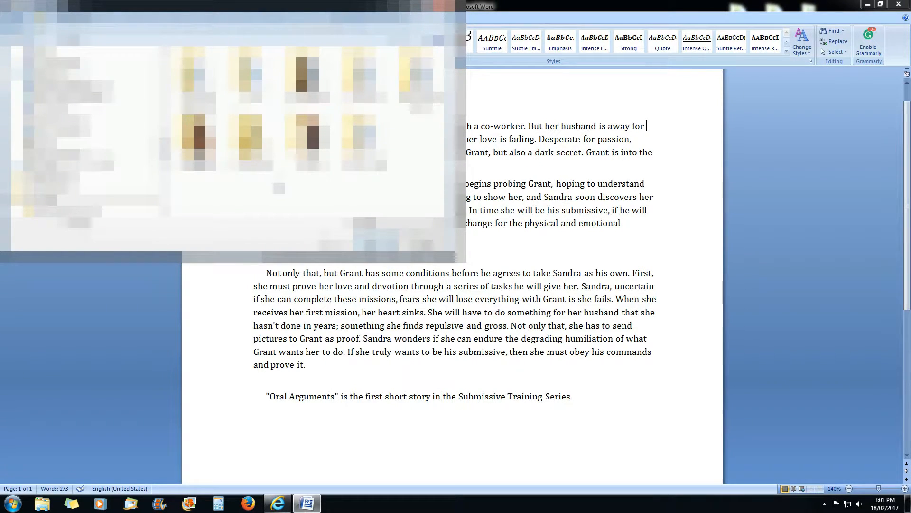
double_click(259, 144)
left_click(208, 146)
key("Return")
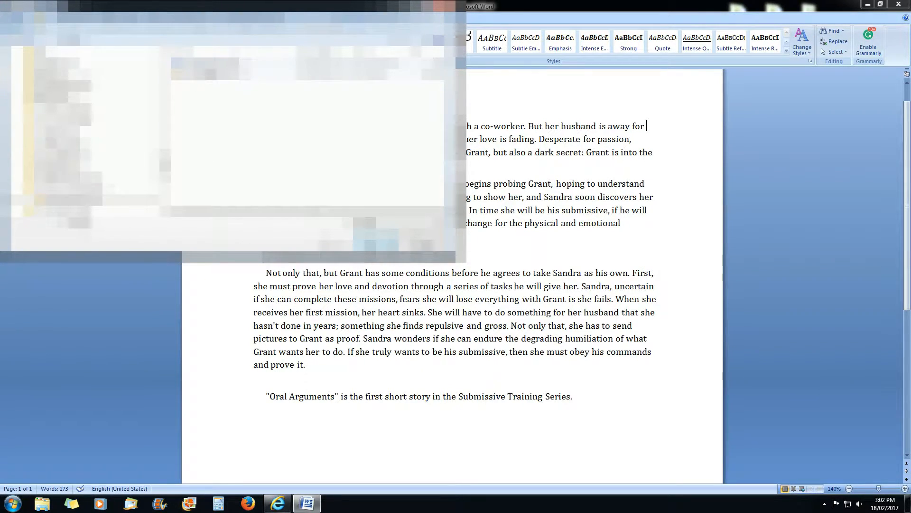
double_click(204, 66)
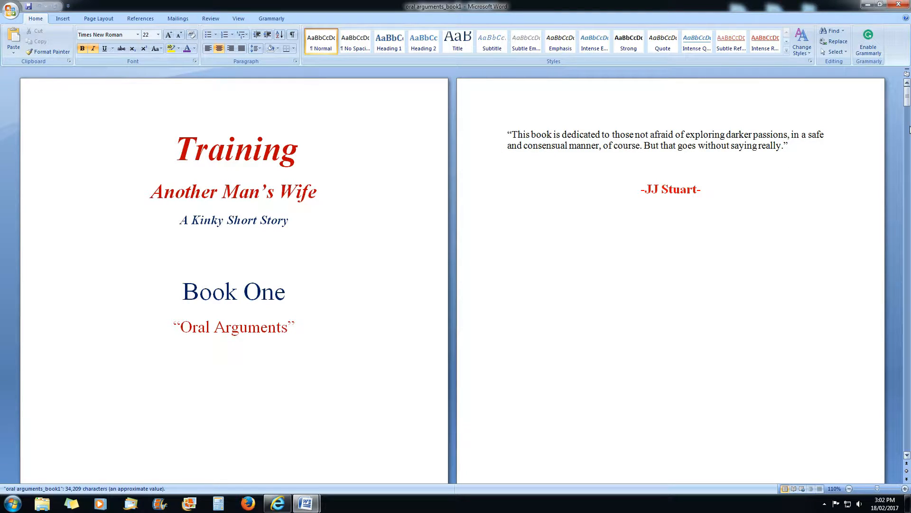
Replace the manuscript's table of contents with one that shows right-aligned page numbers and does not use hyperlinks instead of page numbers
mouse_move(908, 103)
left_mouse_down()
mouse_move(907, 200)
mouse_move(907, 93)
left_mouse_up()
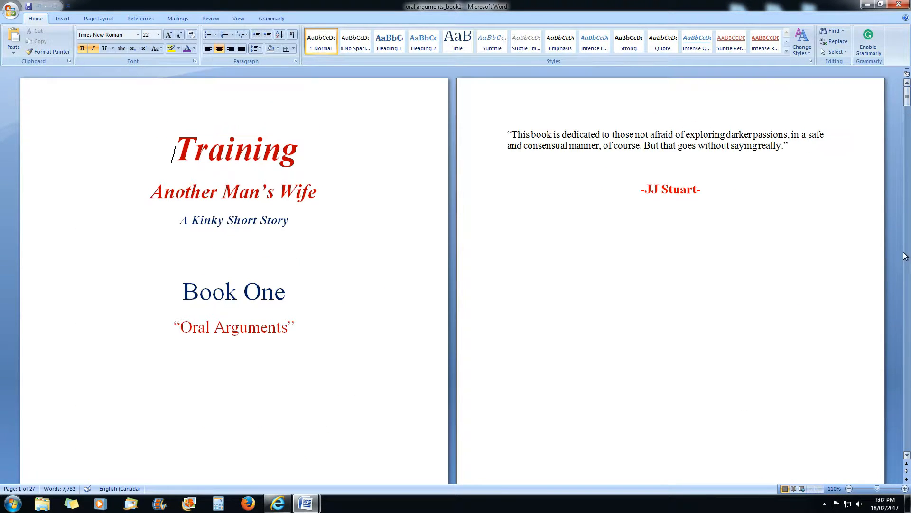
left_click(849, 489)
left_click(849, 489)
left_click(849, 489)
left_click(849, 489)
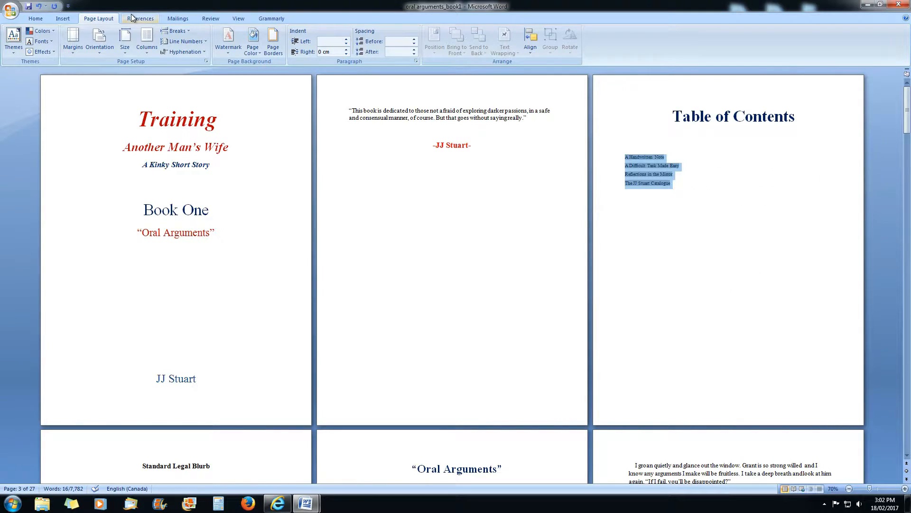
left_click(133, 19)
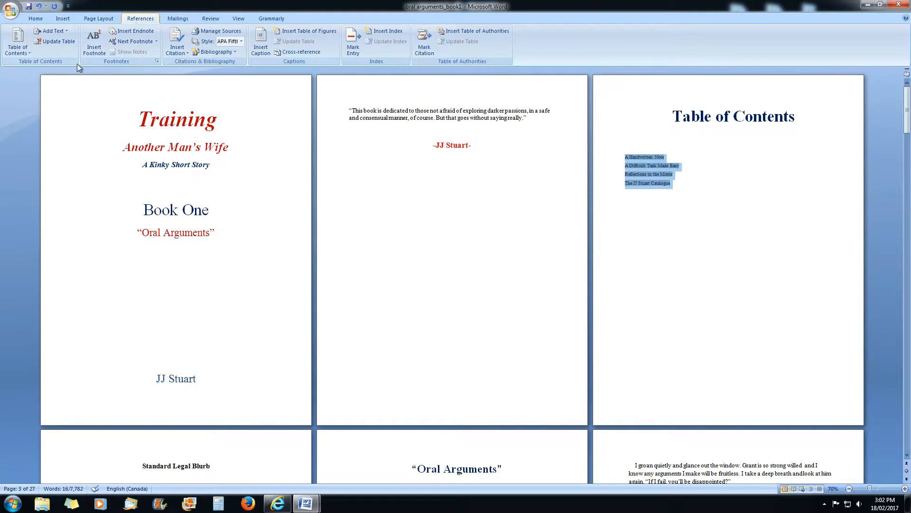
left_click(24, 50)
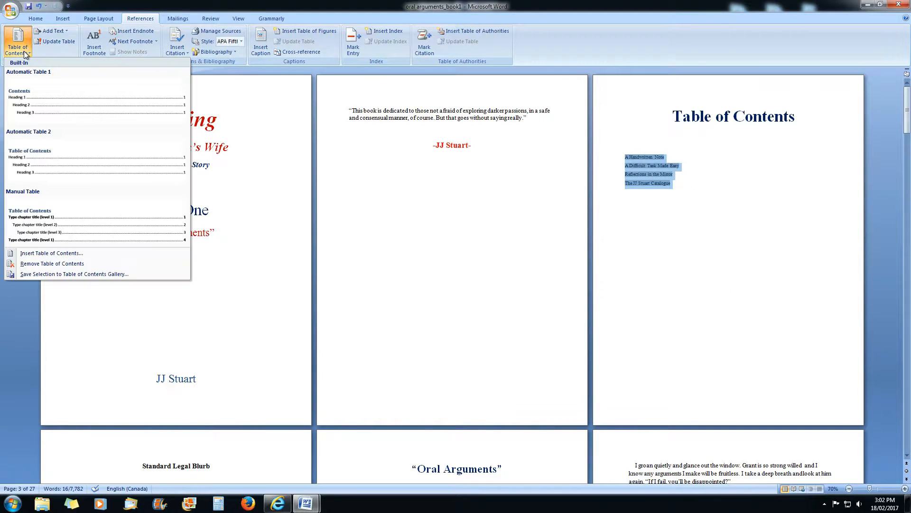
left_click(61, 253)
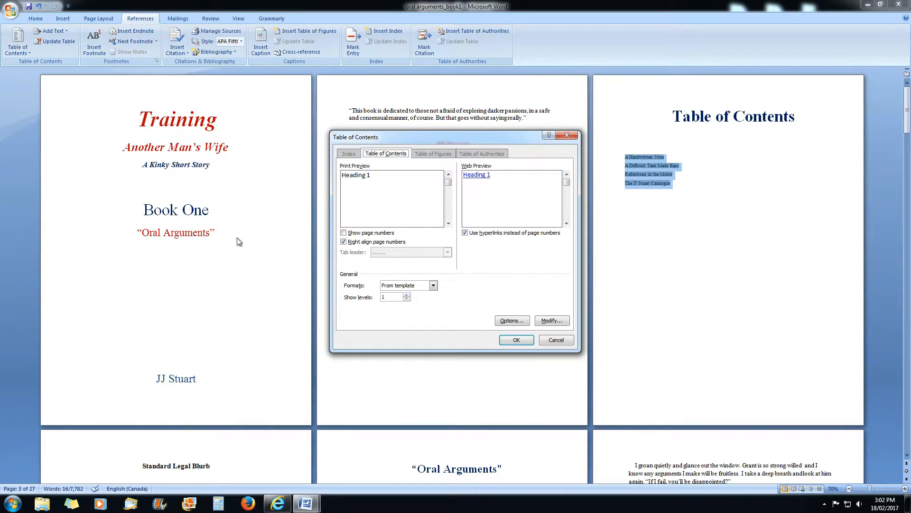
left_click(465, 233)
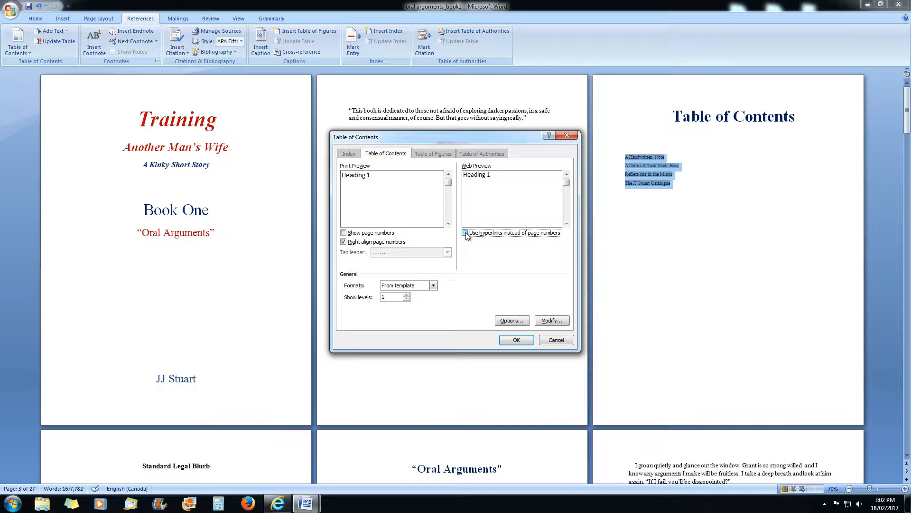
left_click(343, 233)
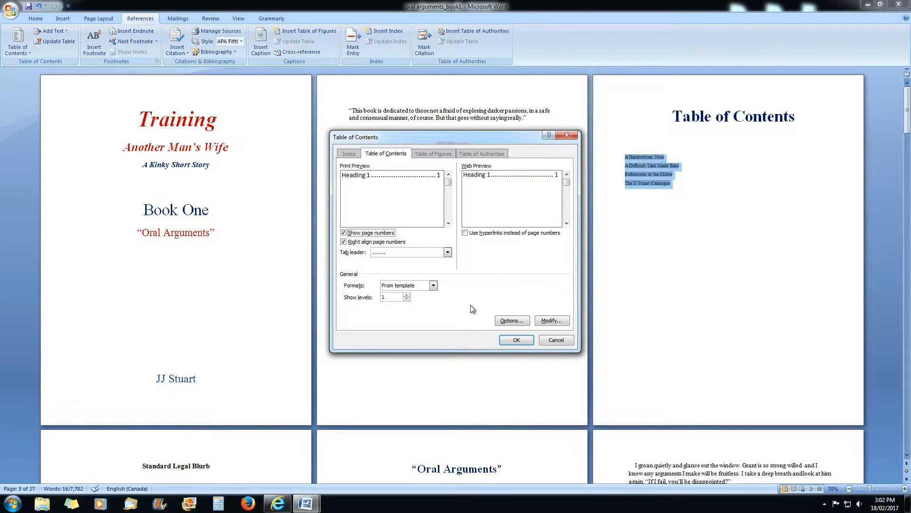
left_click(523, 341)
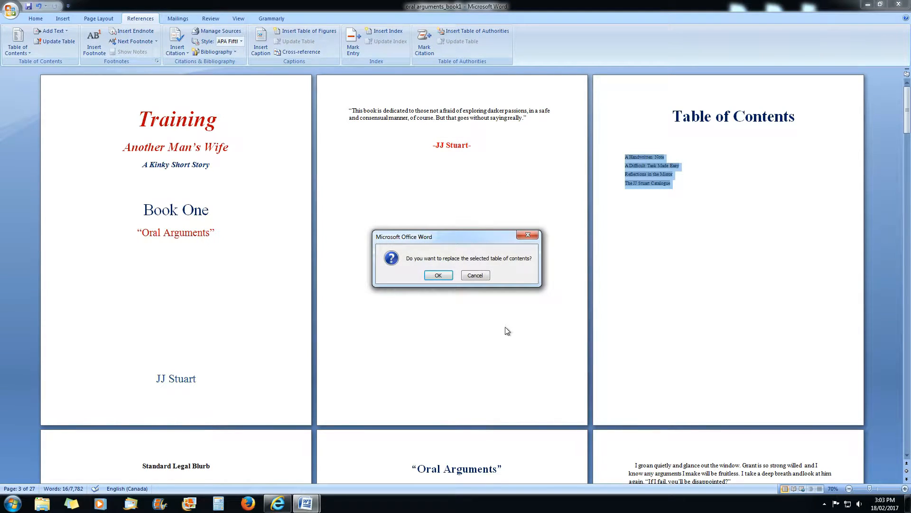
left_click(435, 275)
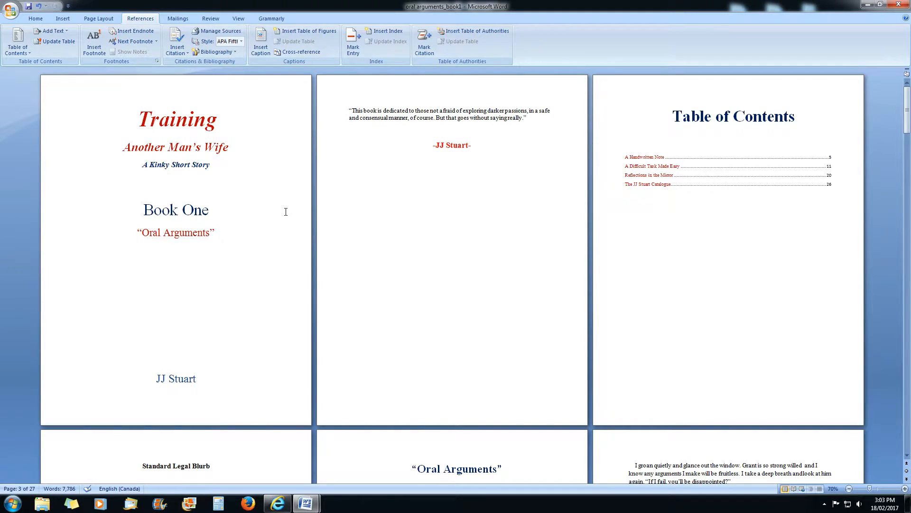
Insert page numbers at the bottom of the manuscript's pages in the Plain Number 3 style
left_click(99, 19)
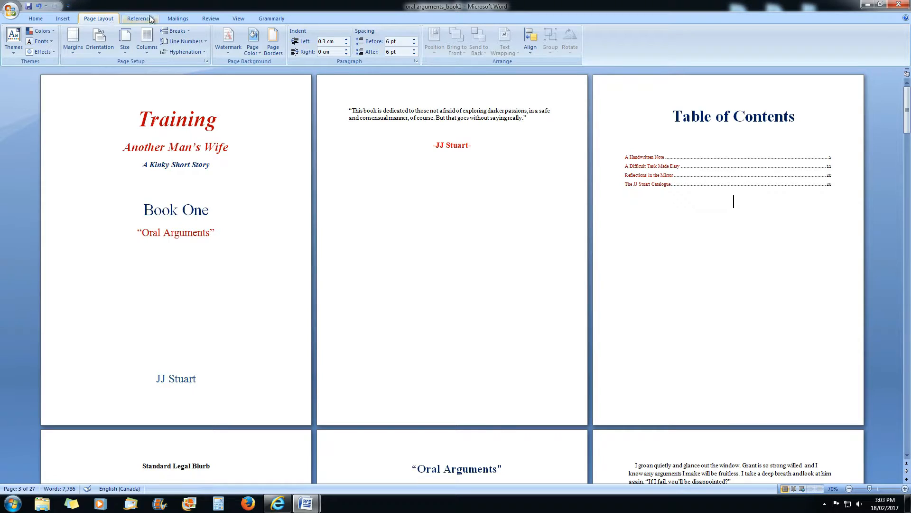
left_click(64, 19)
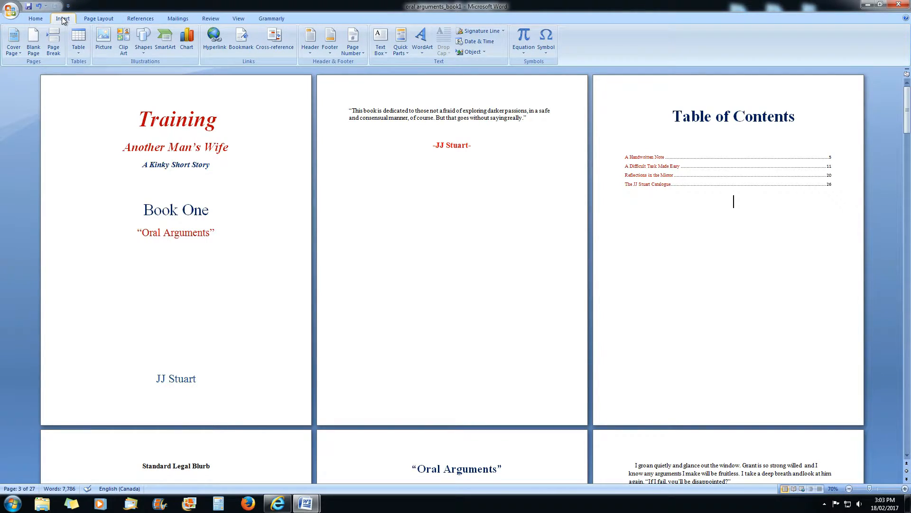
left_click(365, 56)
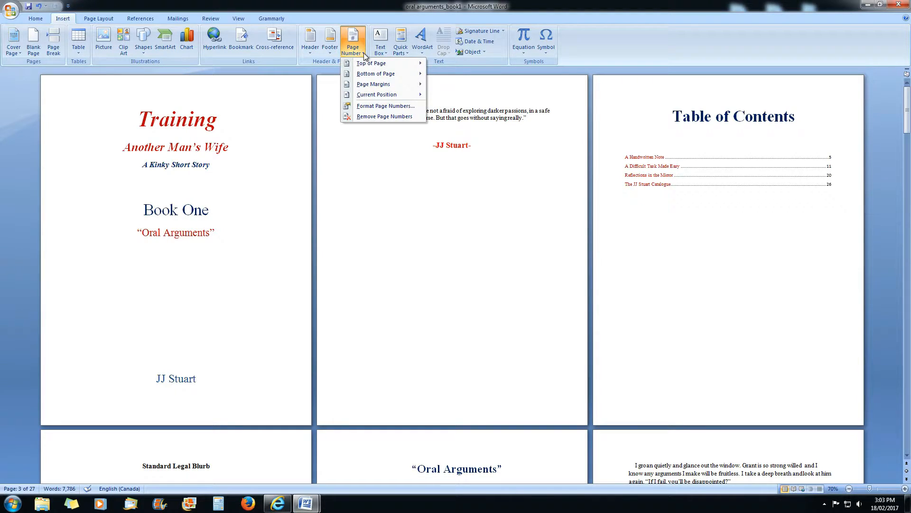
mouse_move(381, 76)
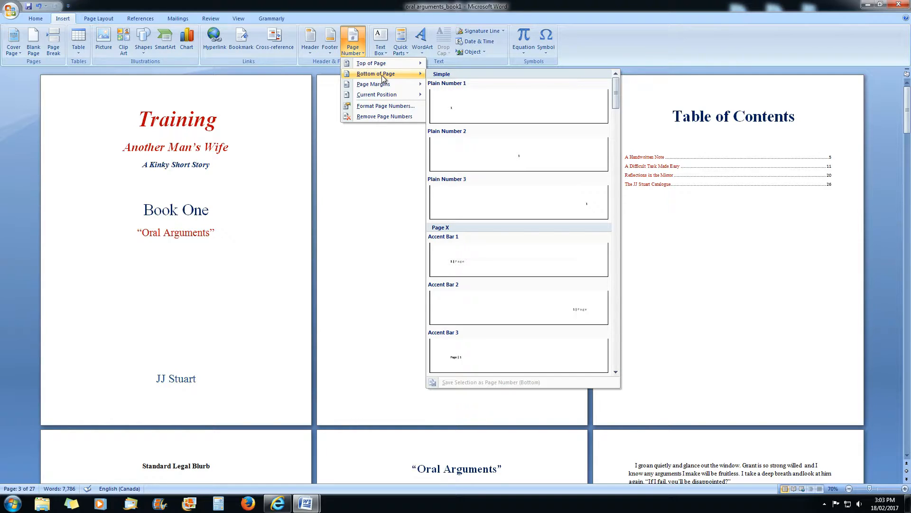
left_click(544, 209)
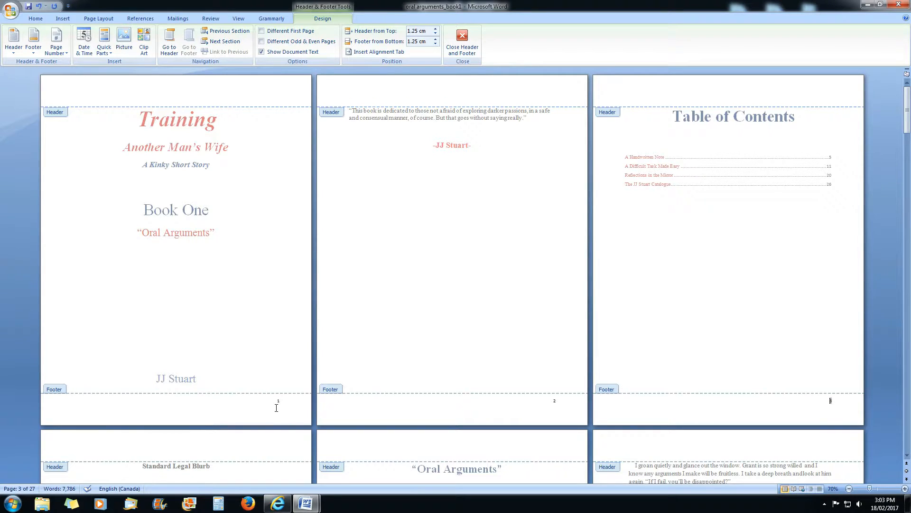
Give the title page a different first-page footer, leave footer editing, and check the page numbering on the opening pages
left_click(261, 32)
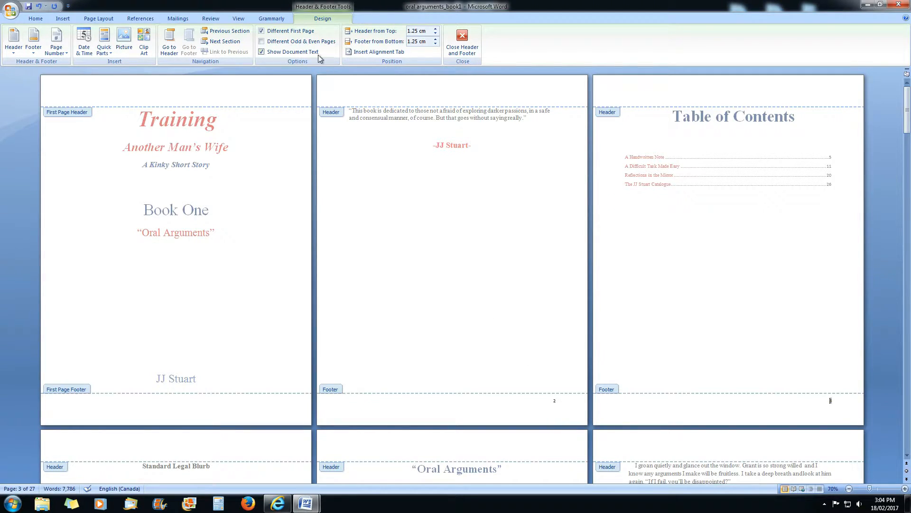
left_click(462, 42)
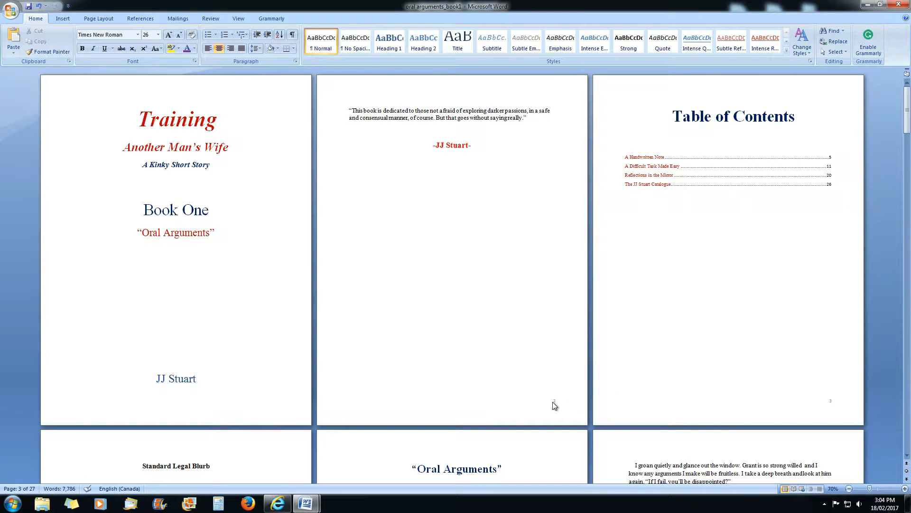
scroll(907, 457, "down", 3)
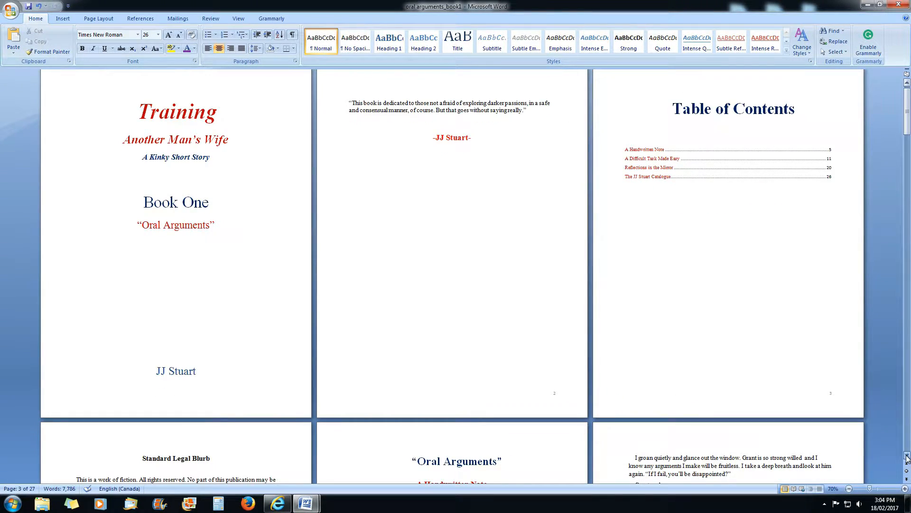
left_click(907, 457)
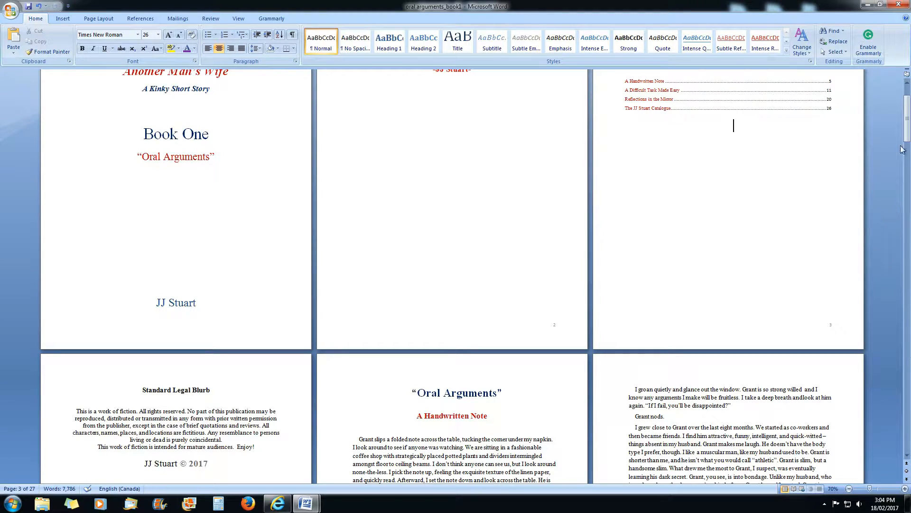
left_click_drag(907, 119, 907, 109)
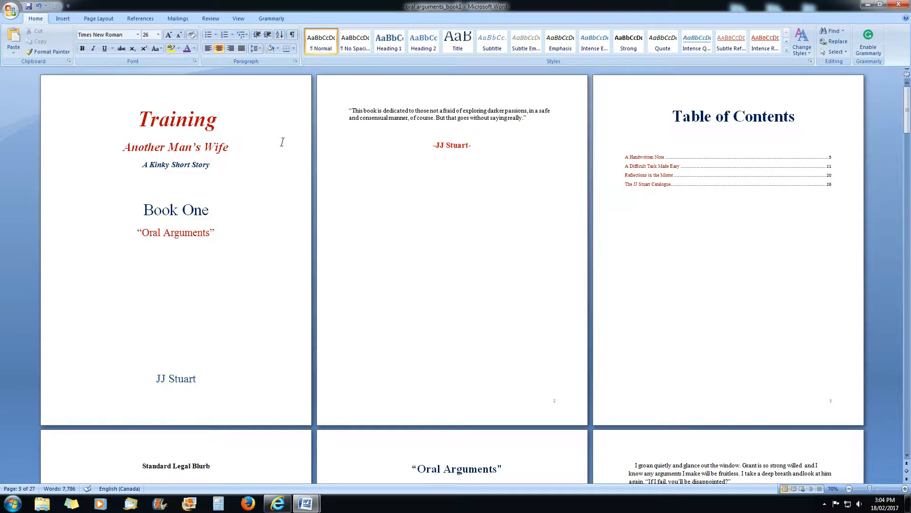
Change the font color of the manuscript's entire text to black
left_click(844, 53)
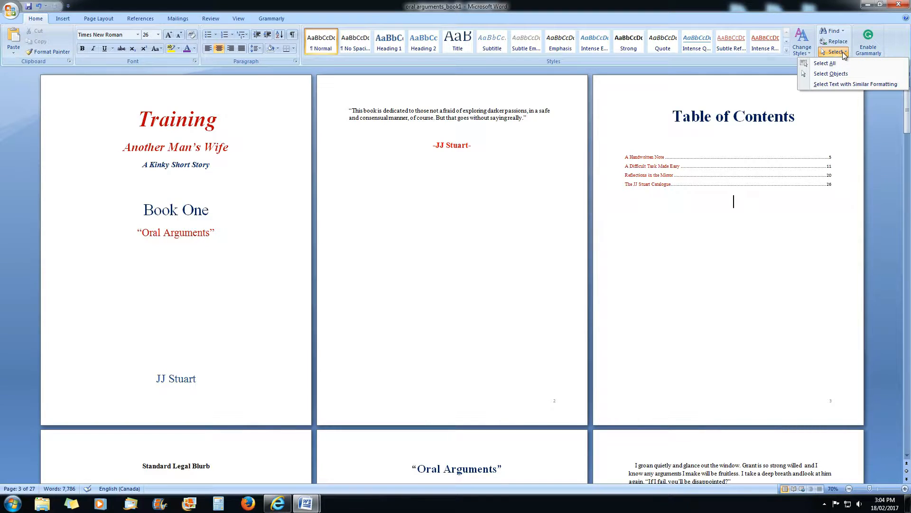
left_click(825, 63)
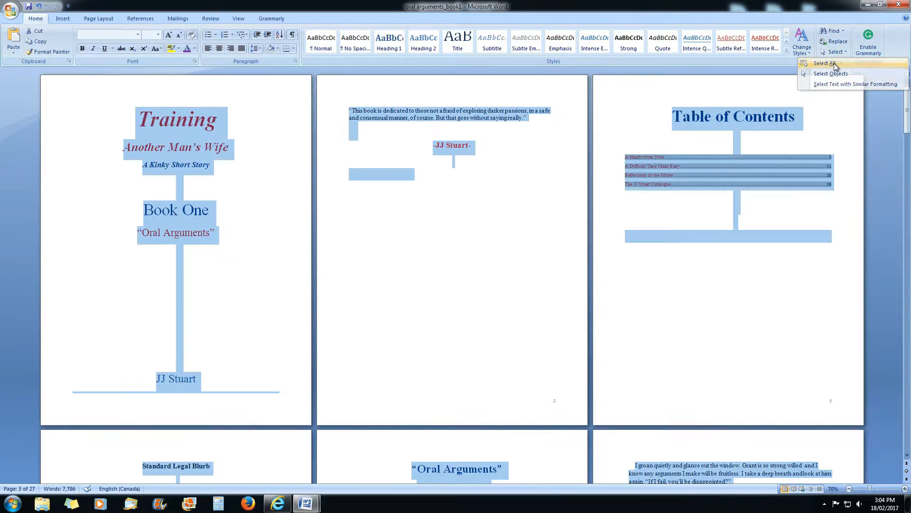
left_click(192, 49)
left_click(203, 57)
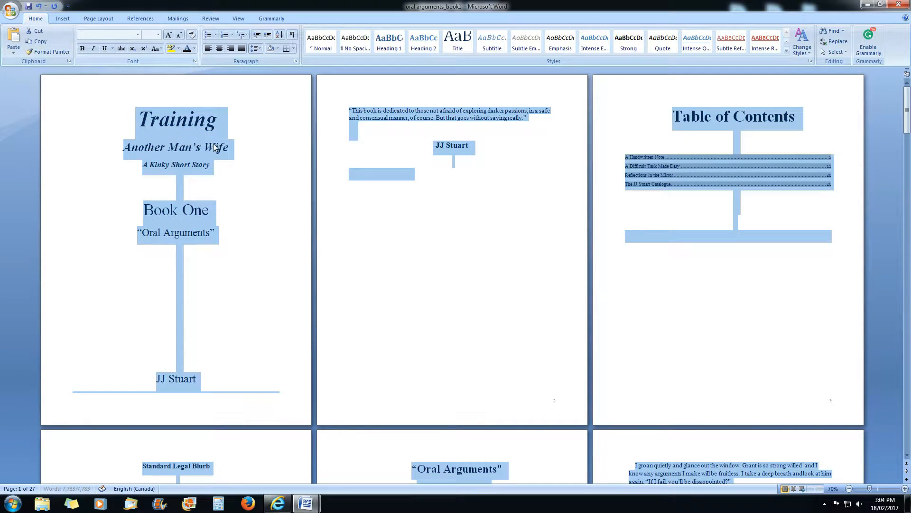
left_click(263, 208)
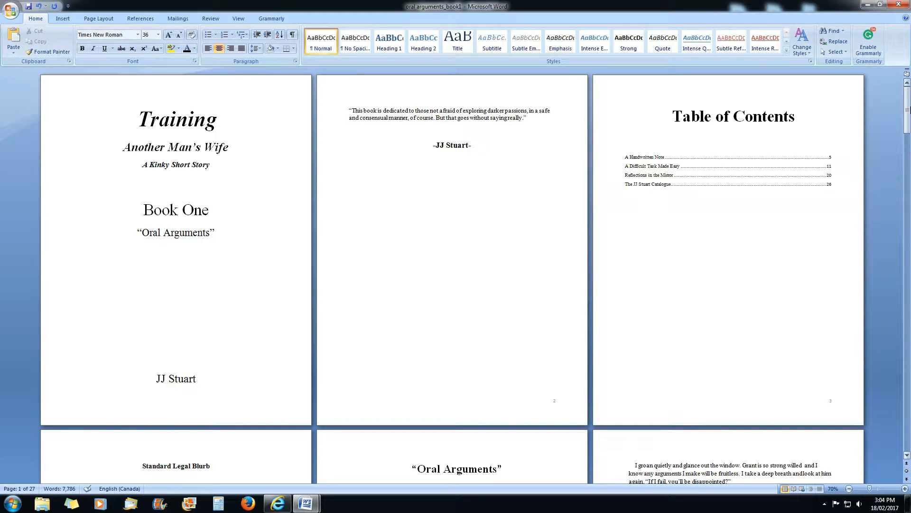
Remove the hyperlinks from the YouTube video line in the reader letter and the Amazon books line on the last page
left_click_drag(908, 104, 908, 428)
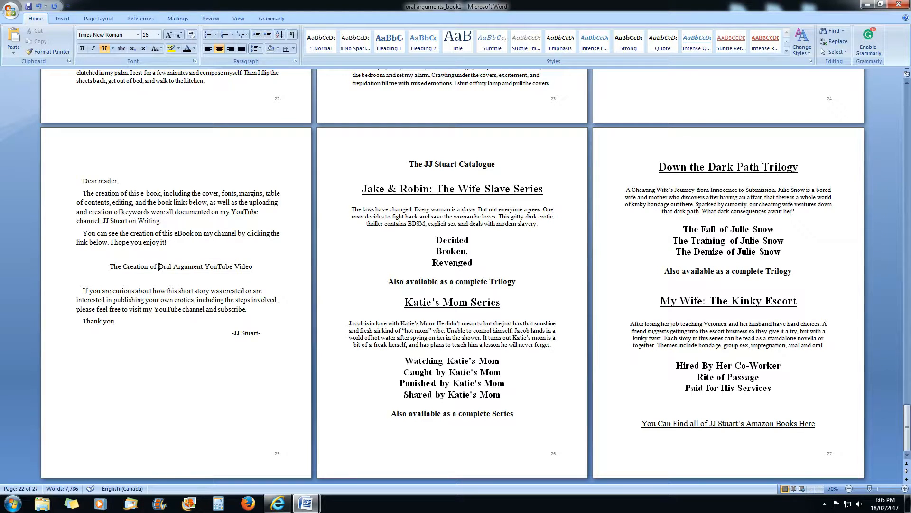
right_click(159, 265)
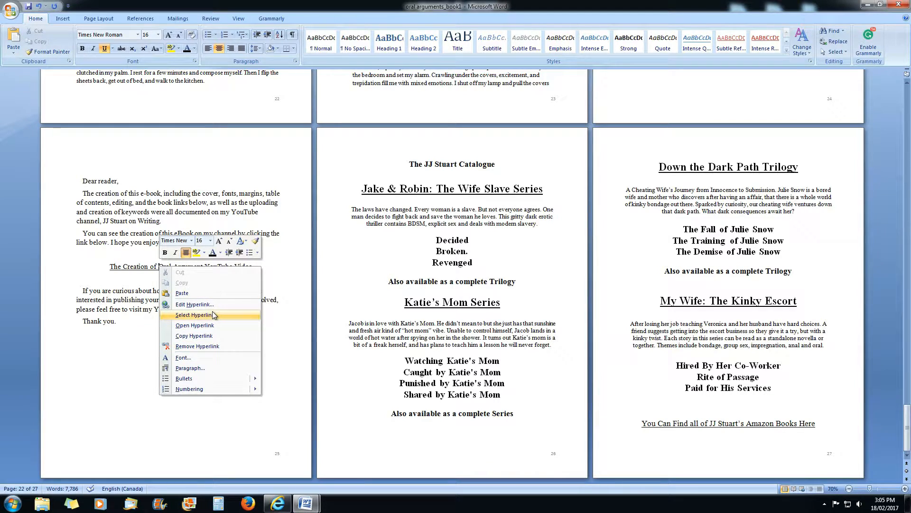
left_click(212, 346)
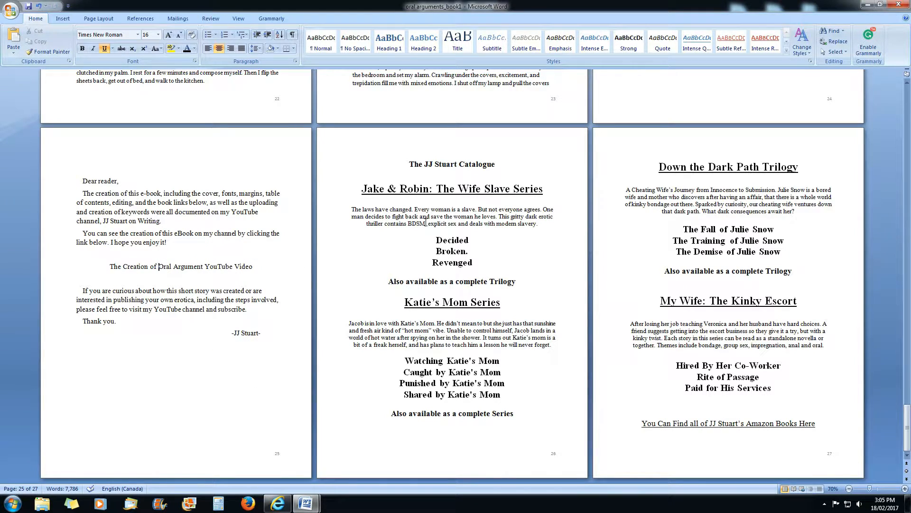
right_click(729, 425)
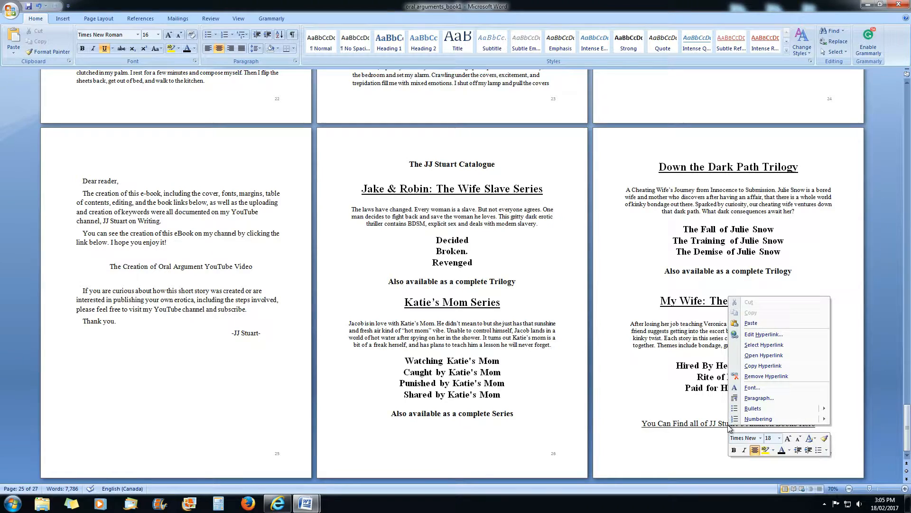
left_click(765, 376)
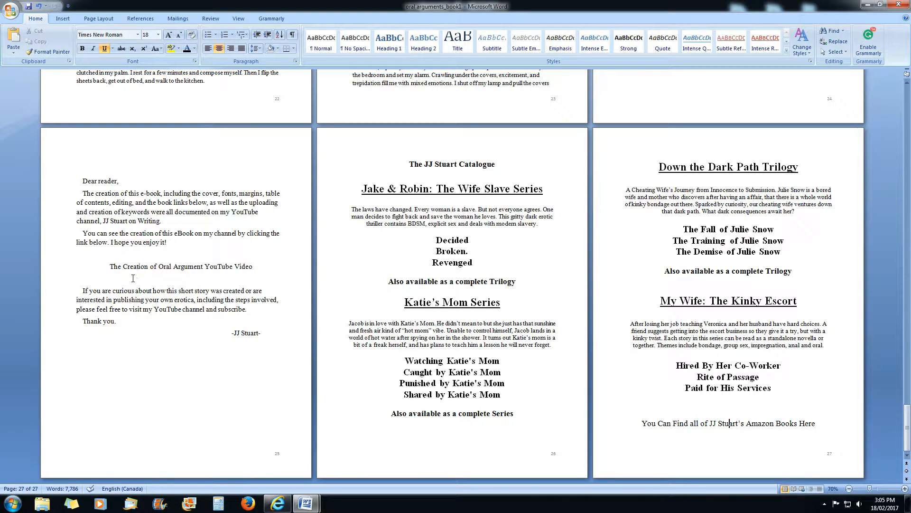
Delete the YouTube video title line and the surplus blank lines around it from the reader letter
left_click_drag(110, 264, 255, 271)
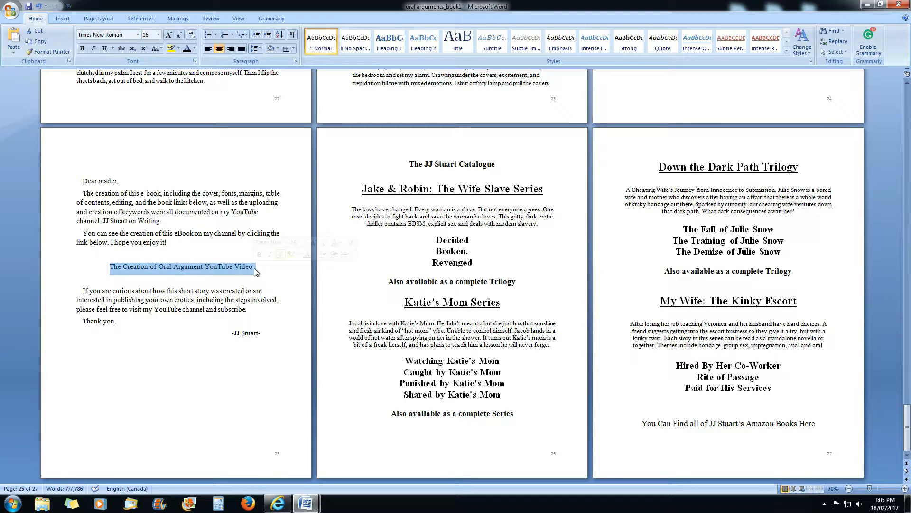
key("Delete")
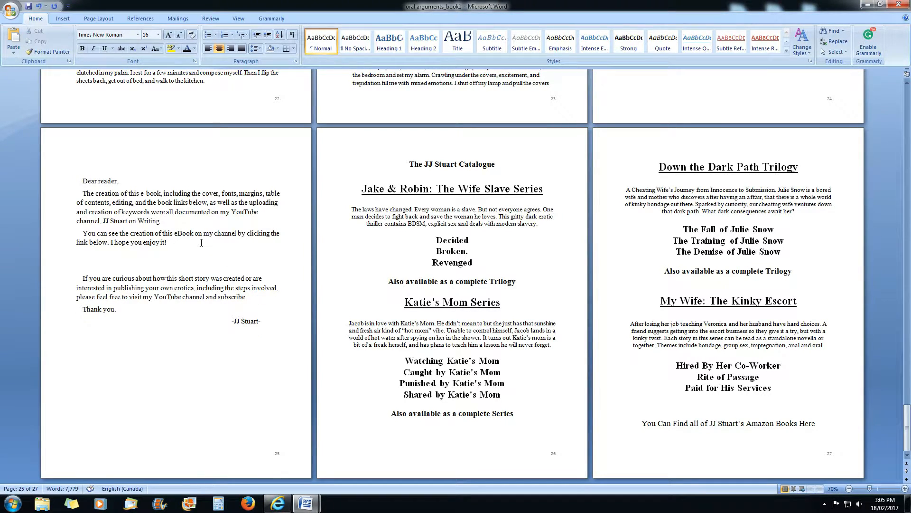
key("Delete")
key("Delete")
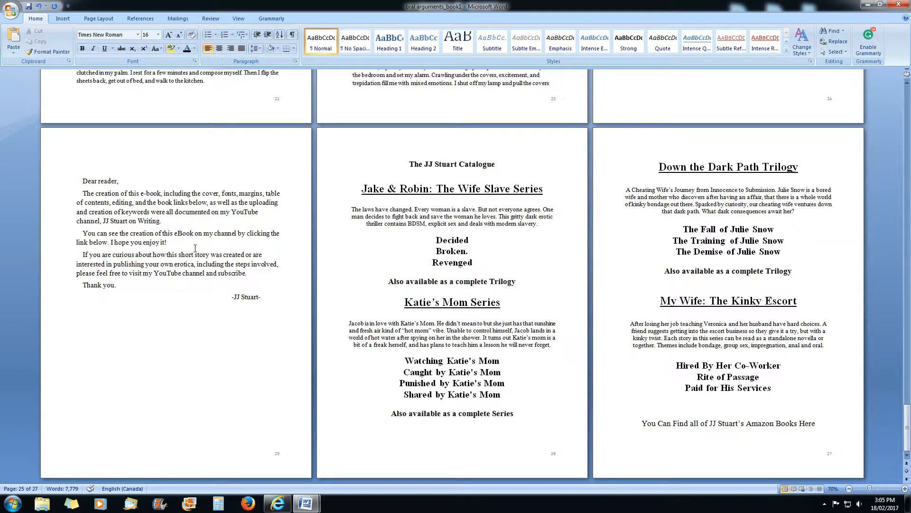
Format the YouTube channel name in the reader letter with quotation marks and an underline, introduced by a colon
type("\"\"")
key("BackSpace")
key("Right")
key("Right")
key("End")
type("\"")
left_click_drag(110, 222, 164, 222)
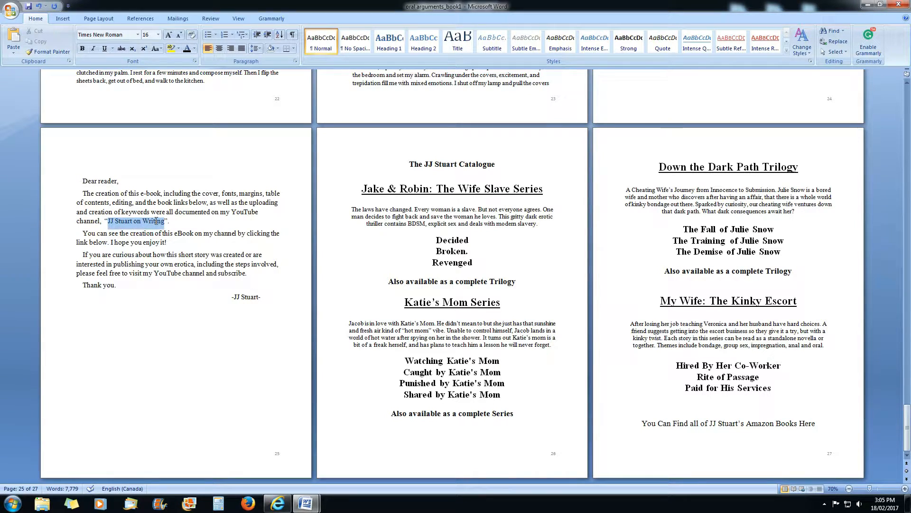
left_click(105, 49)
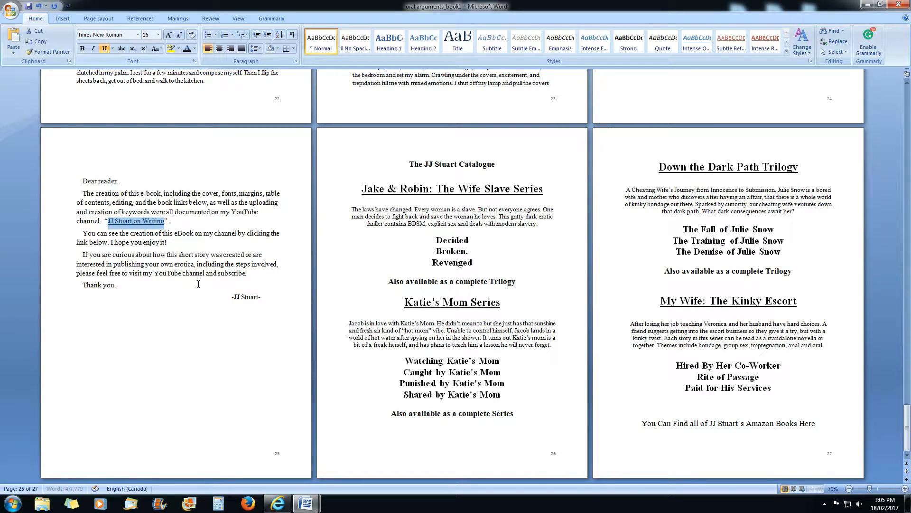
left_click(183, 242)
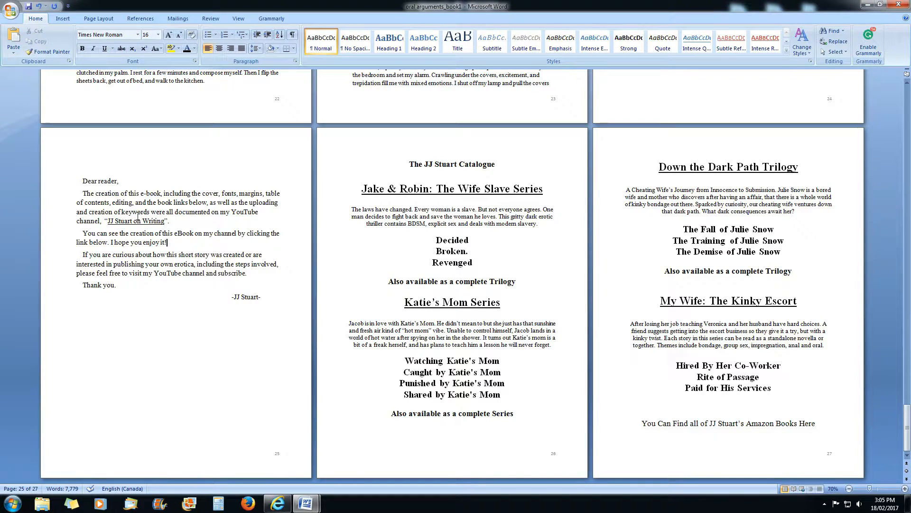
left_click(102, 221)
Set a custom paper size of 15.24 cm wide by 22.86 cm high for the whole document
left_click_drag(907, 428, 908, 102)
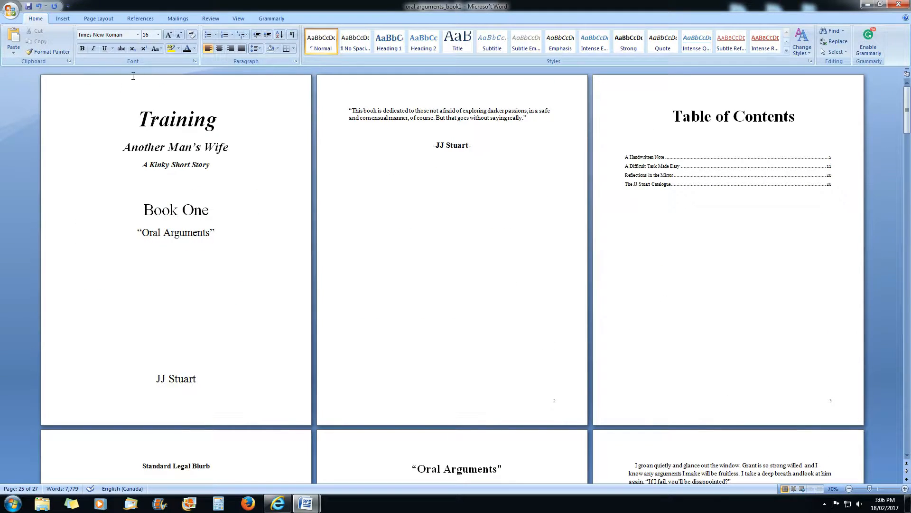
left_click(98, 18)
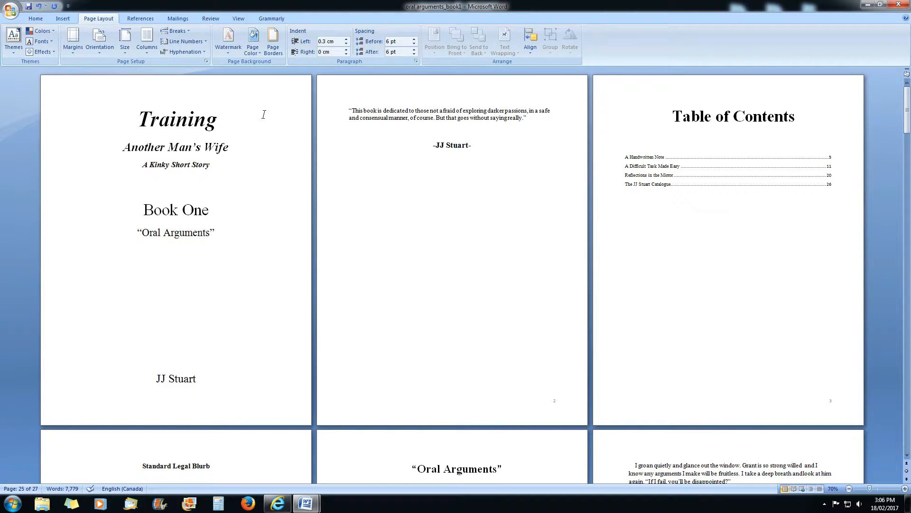
left_click(125, 40)
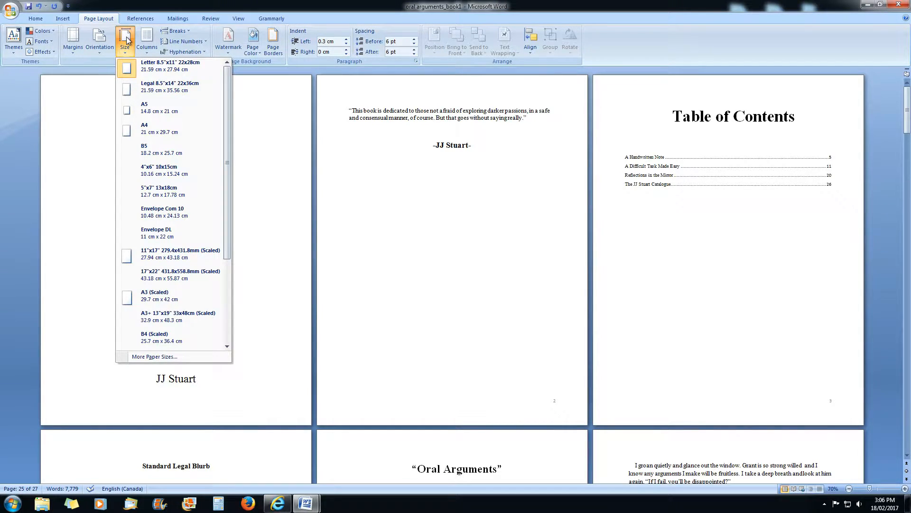
left_click(170, 357)
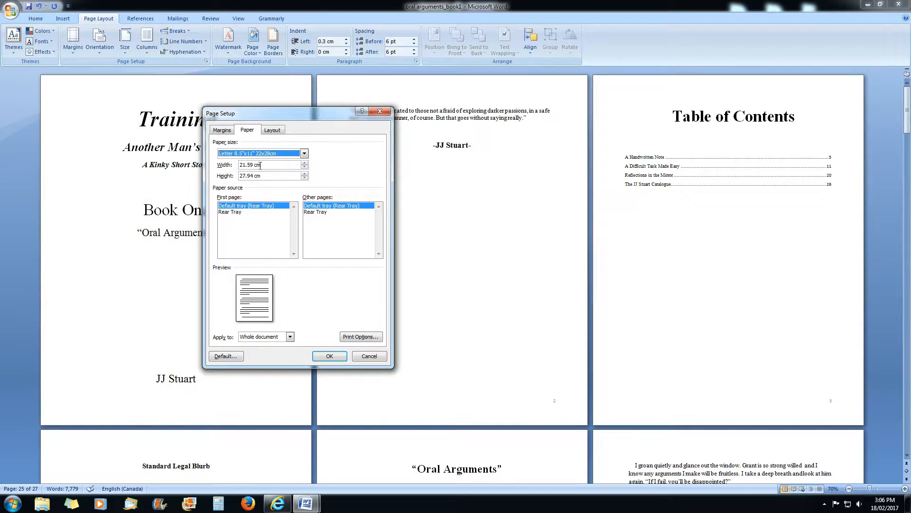
left_click_drag(252, 164, 239, 168)
type("15")
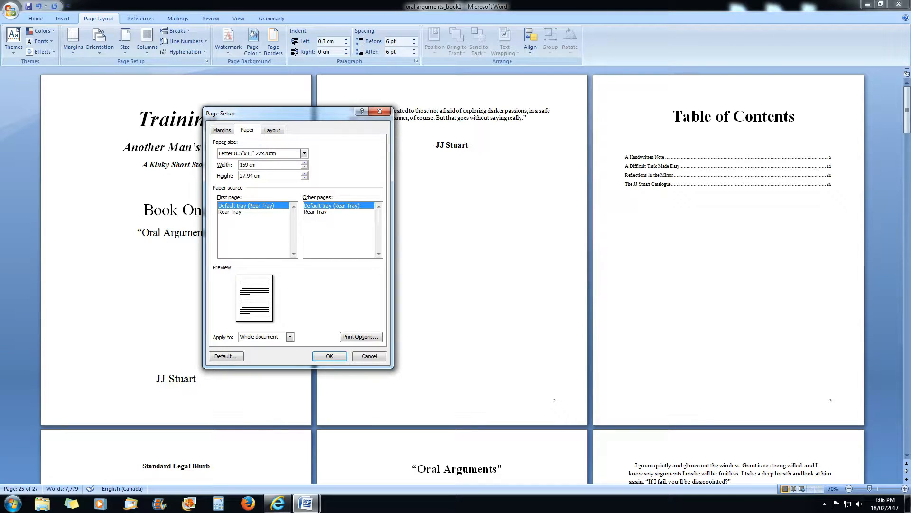
type(".24")
double_click(252, 176)
type("22.86")
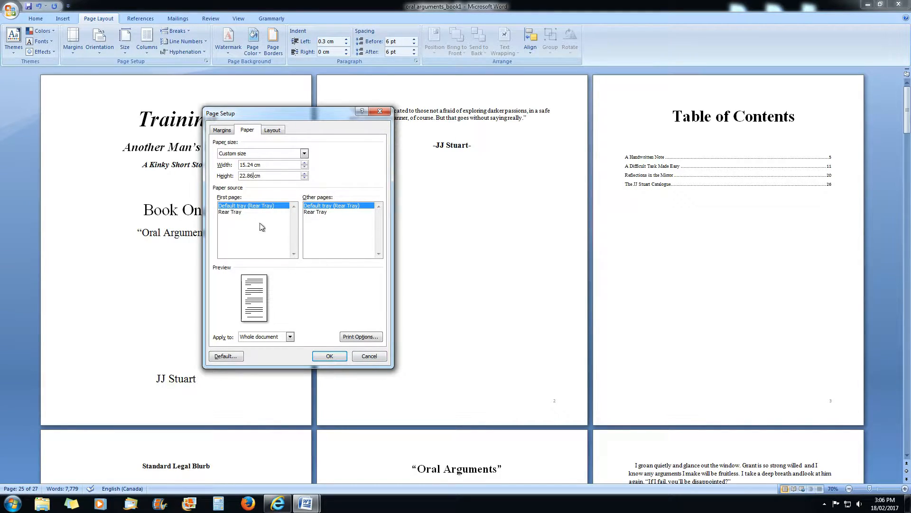
left_click(323, 357)
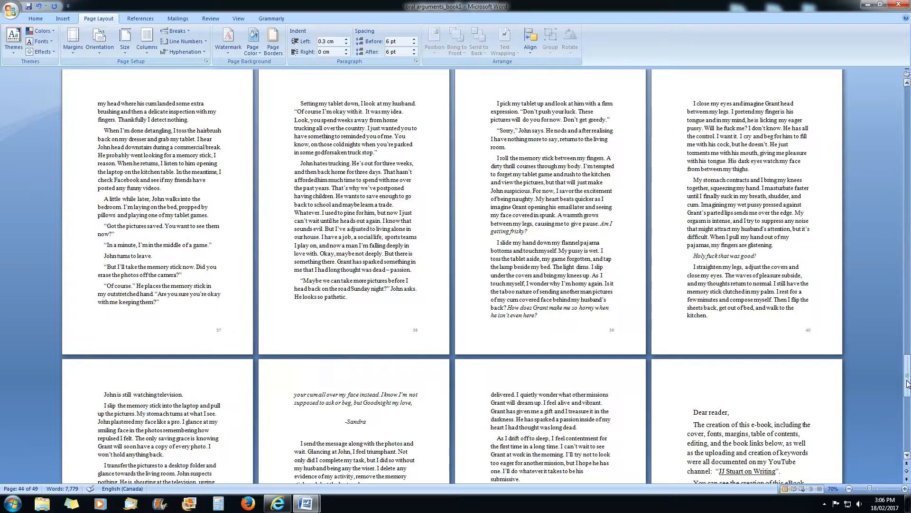
Check how the closing pages flow at the new paper size and apply the Narrow margins preset
left_click(907, 454)
left_click(909, 455)
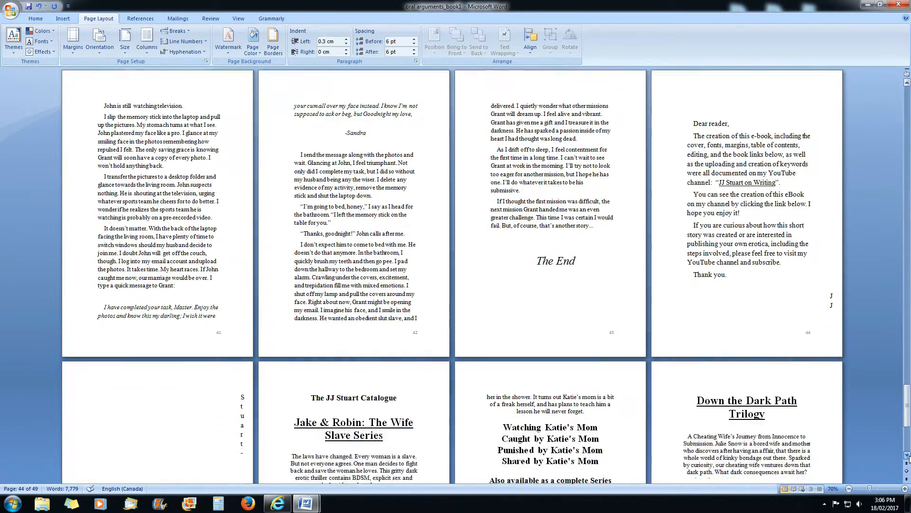
left_click_drag(907, 394, 908, 88)
left_click(76, 41)
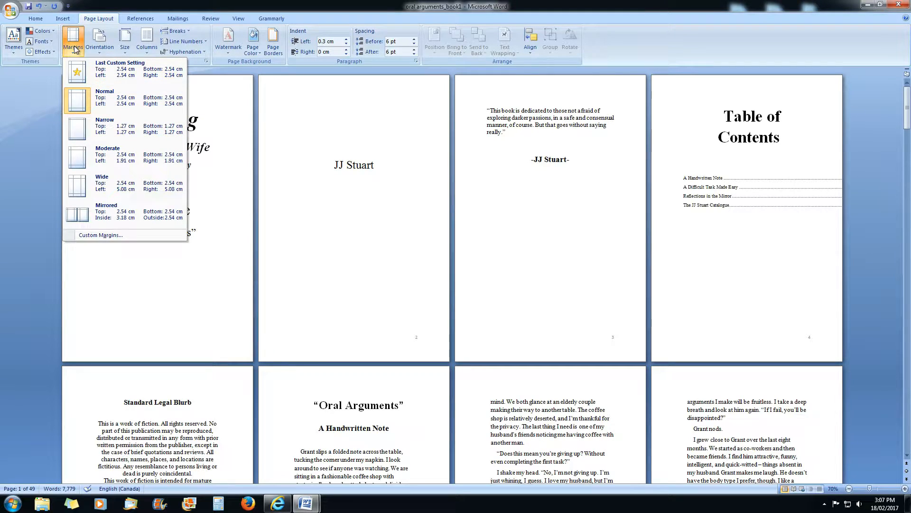
left_click(75, 133)
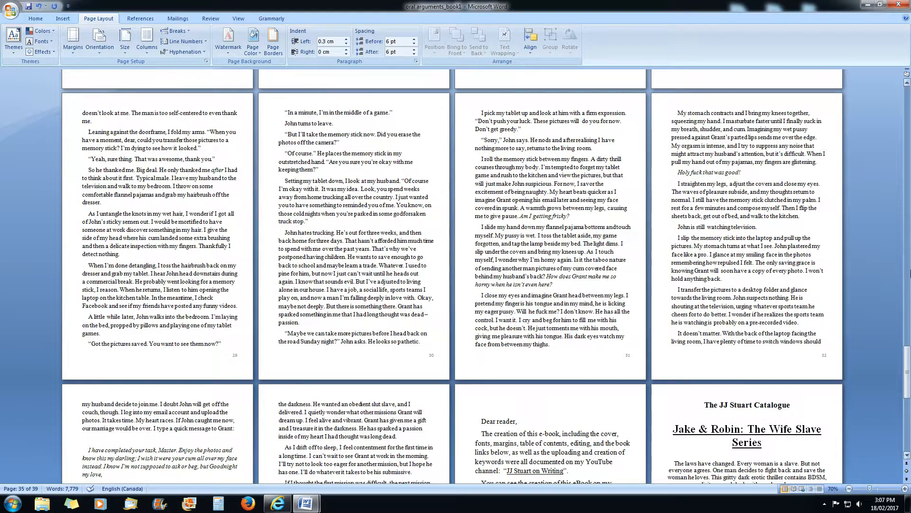
Update the entire table of contents to match the new page layout
left_click_drag(908, 369, 907, 114)
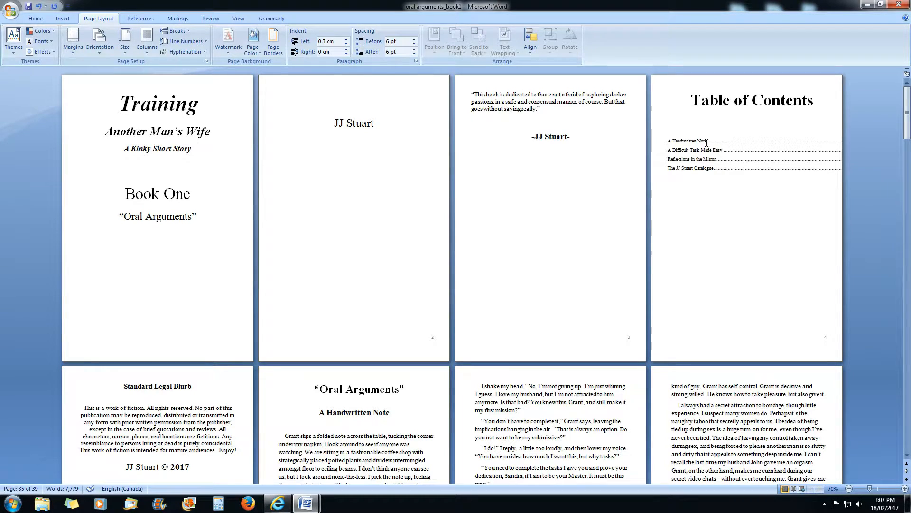
left_click(771, 151)
key("alt+s")
right_click(684, 147)
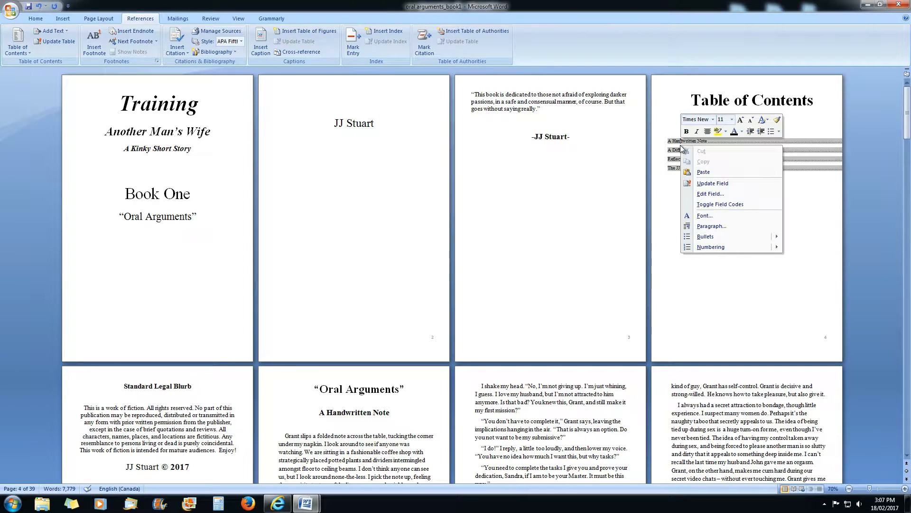
left_click(710, 184)
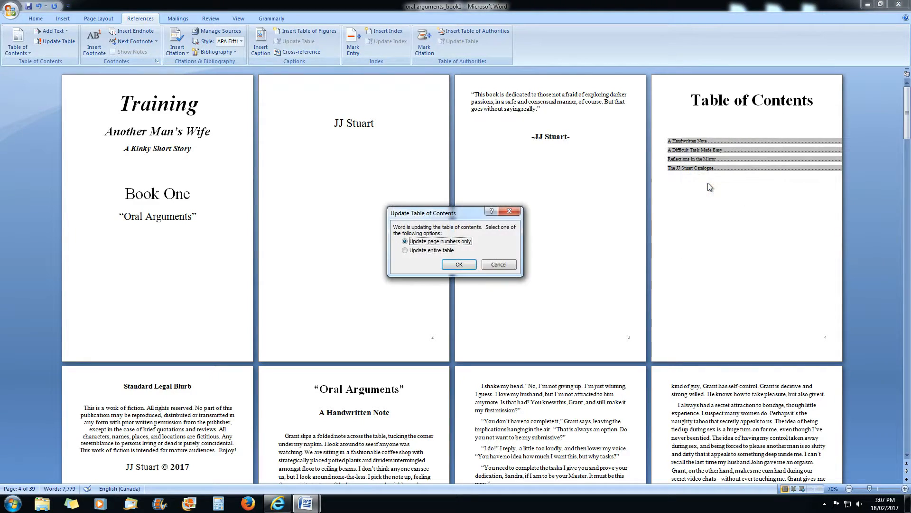
left_click(406, 251)
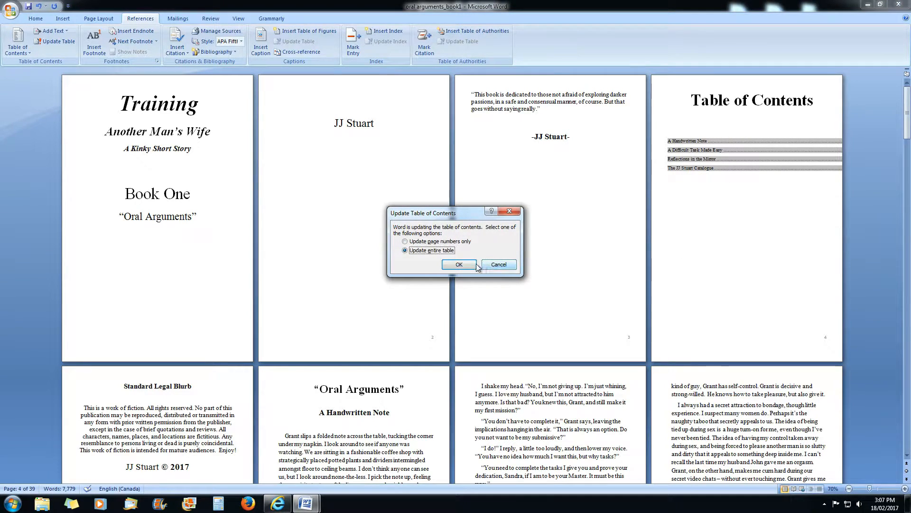
left_click(459, 264)
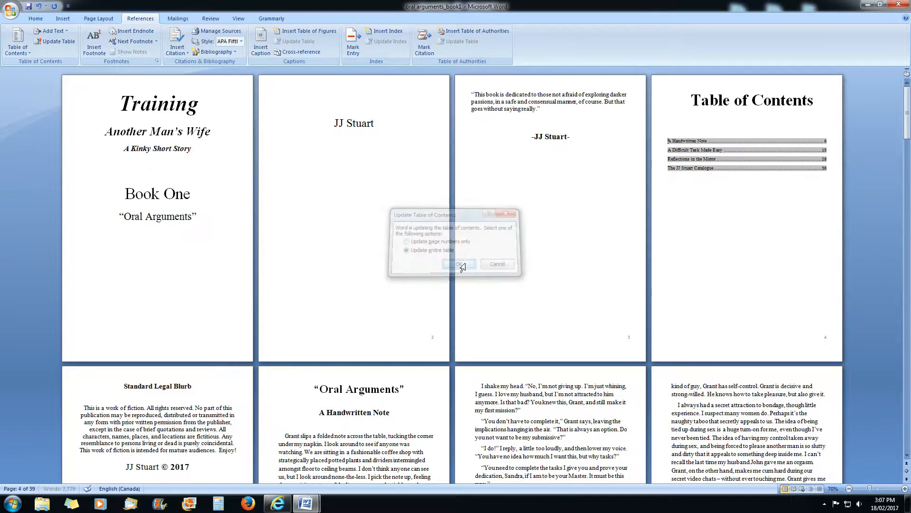
left_click(699, 205)
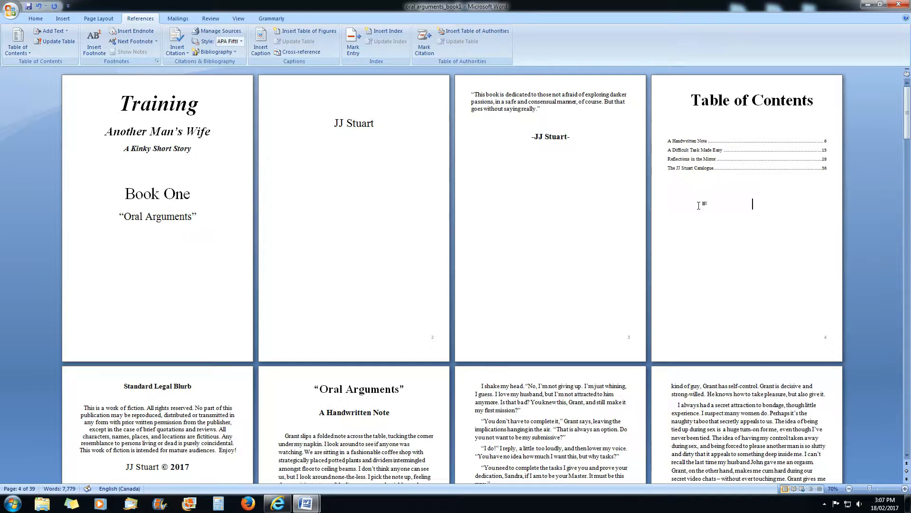
Reduce the "Table of Contents" heading to font size 20
left_click_drag(694, 97, 821, 101)
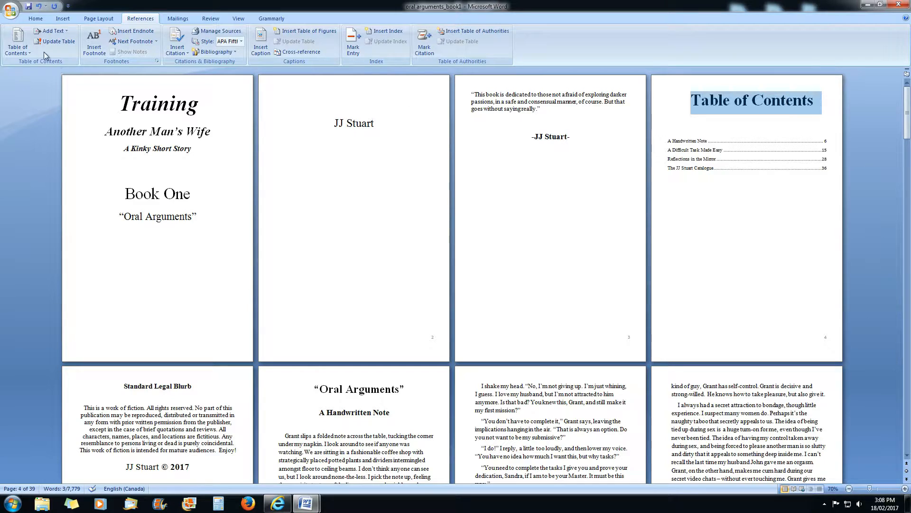
left_click(35, 18)
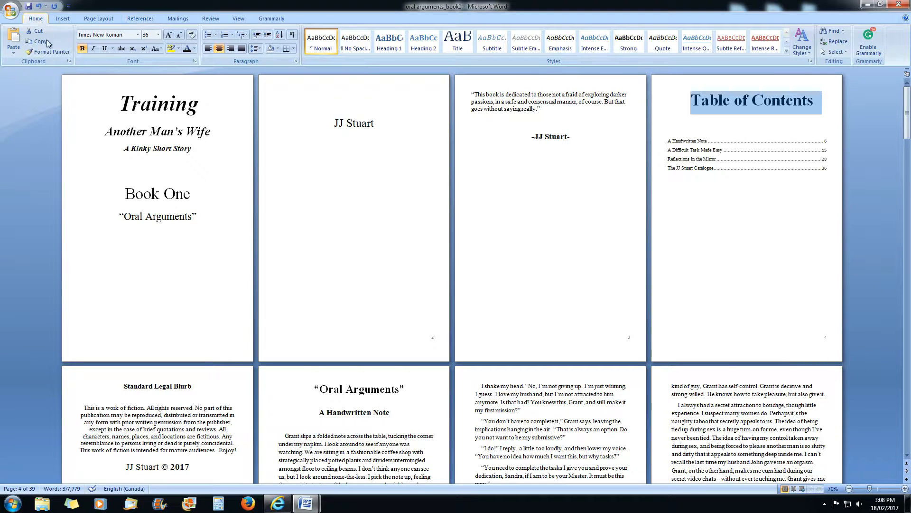
left_click(158, 35)
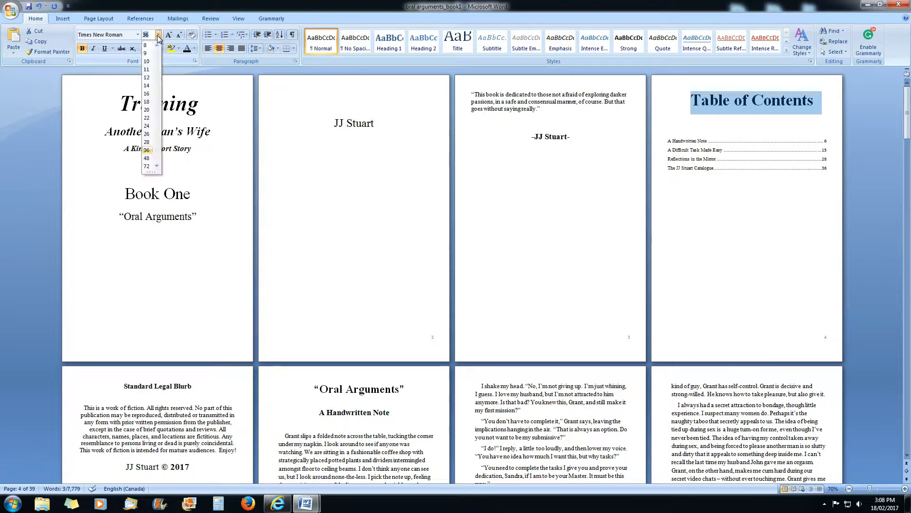
left_click(150, 112)
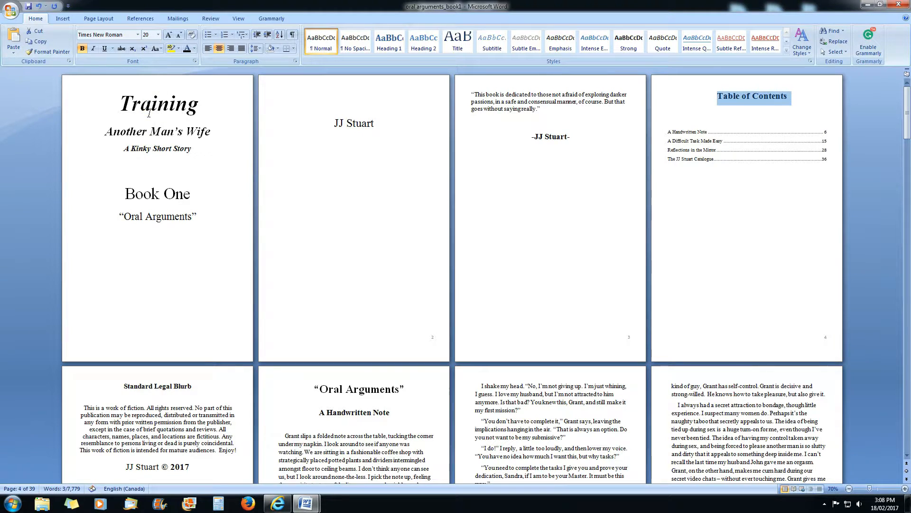
Delete the surplus blank lines above the author name on the title page and have the dedication start on the following page
left_click(186, 238)
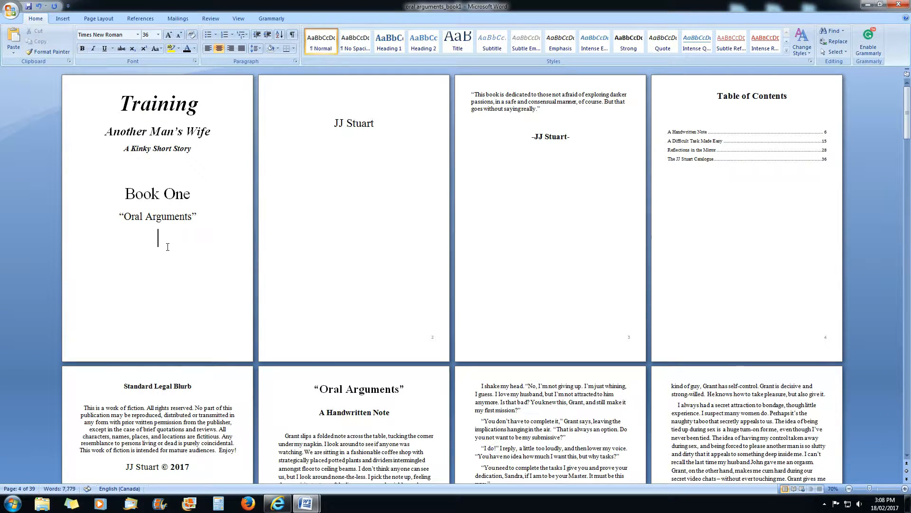
key("Delete")
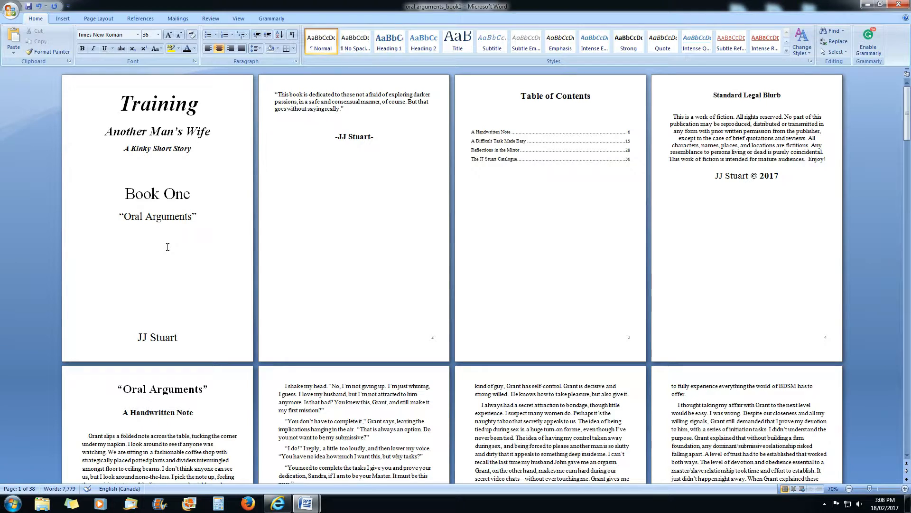
key("Delete")
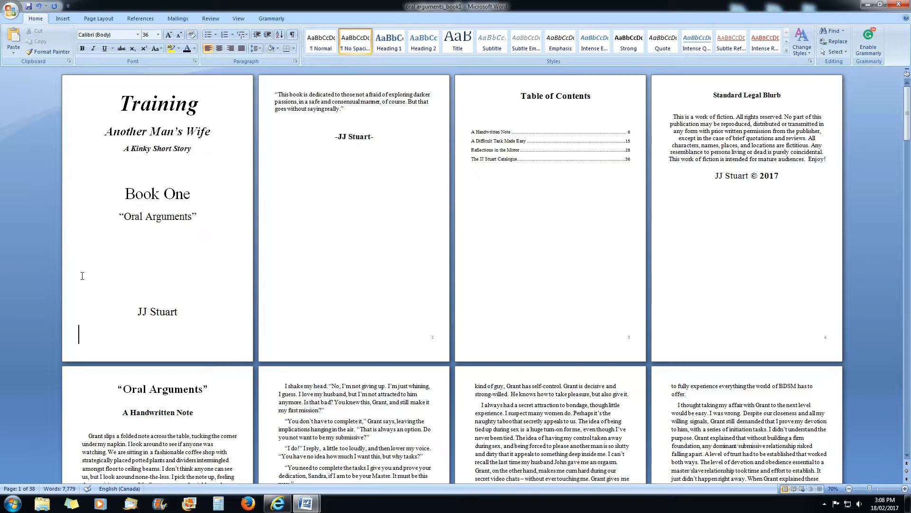
left_click(61, 20)
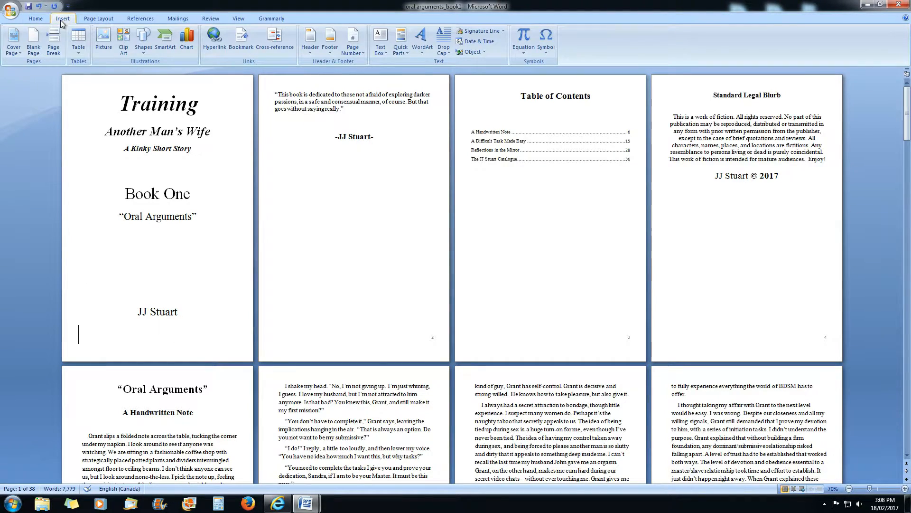
left_click(57, 49)
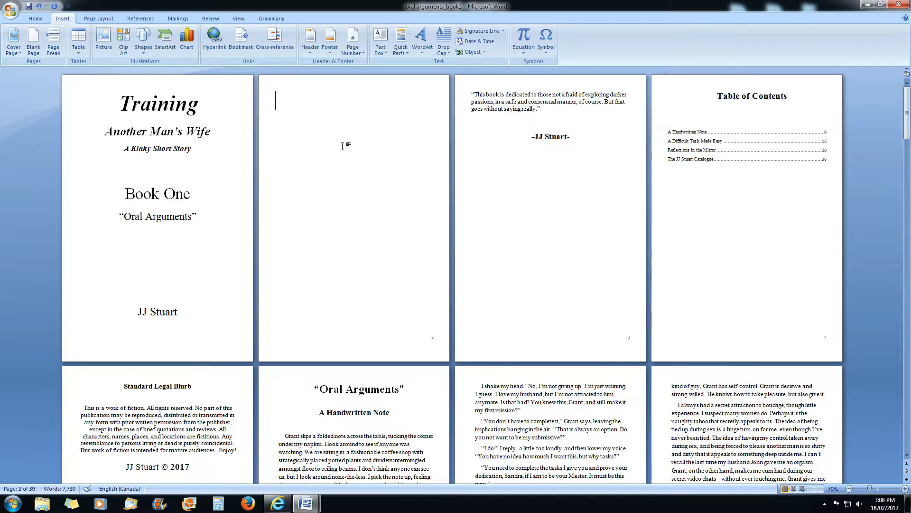
key("Delete")
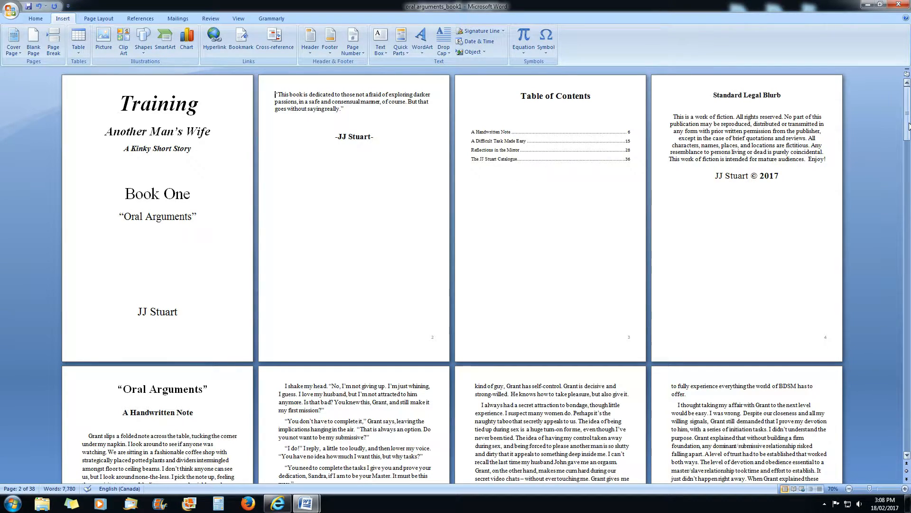
Set the closing "Dear reader" letter to font size 14 and bring its signature back in line with the letter's paragraphs
left_click(514, 183)
left_click_drag(907, 114, 905, 422)
left_click(906, 455)
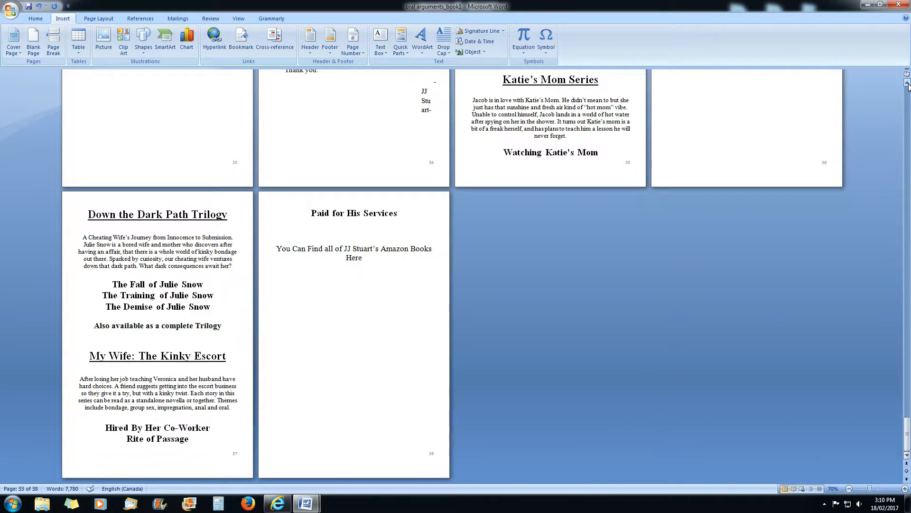
left_click(907, 84)
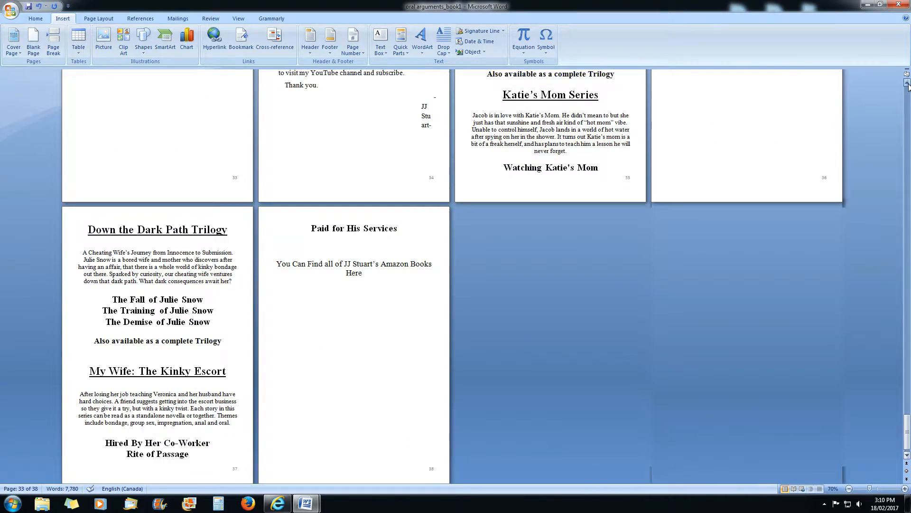
scroll(907, 84, "up", 8)
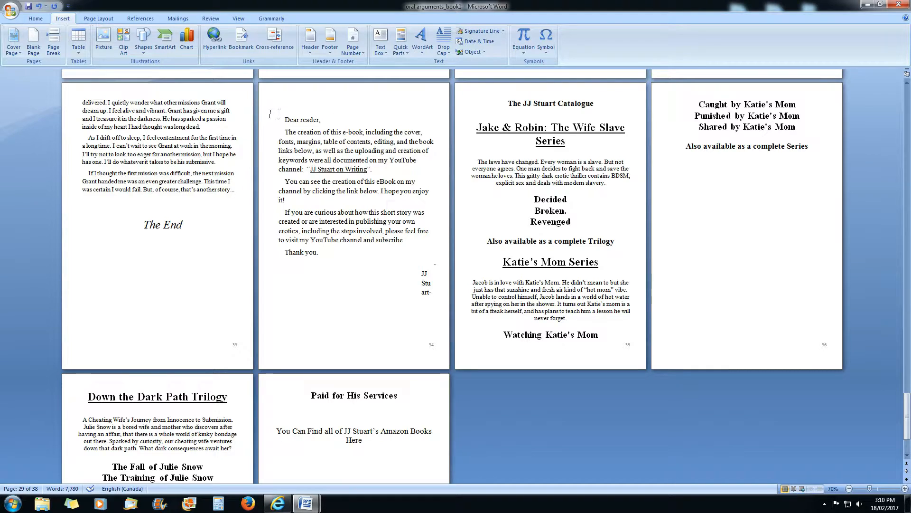
left_click_drag(279, 116, 437, 297)
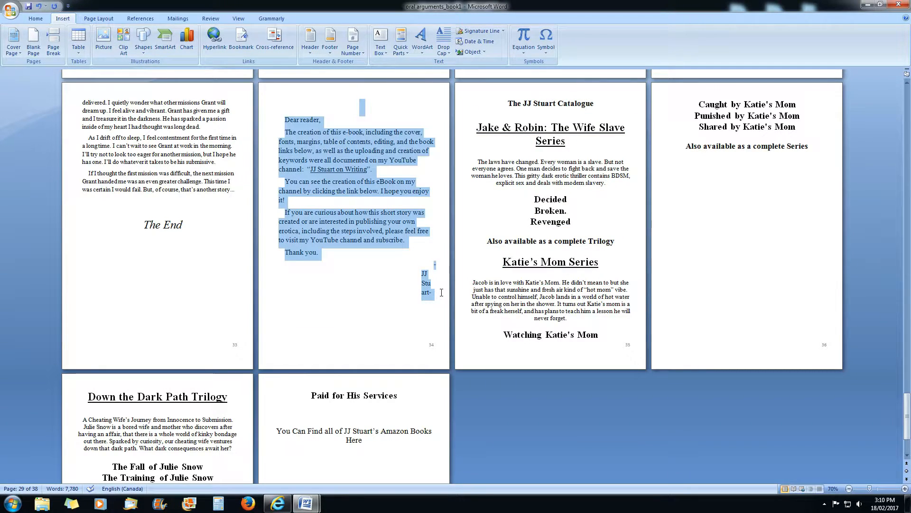
left_click(35, 18)
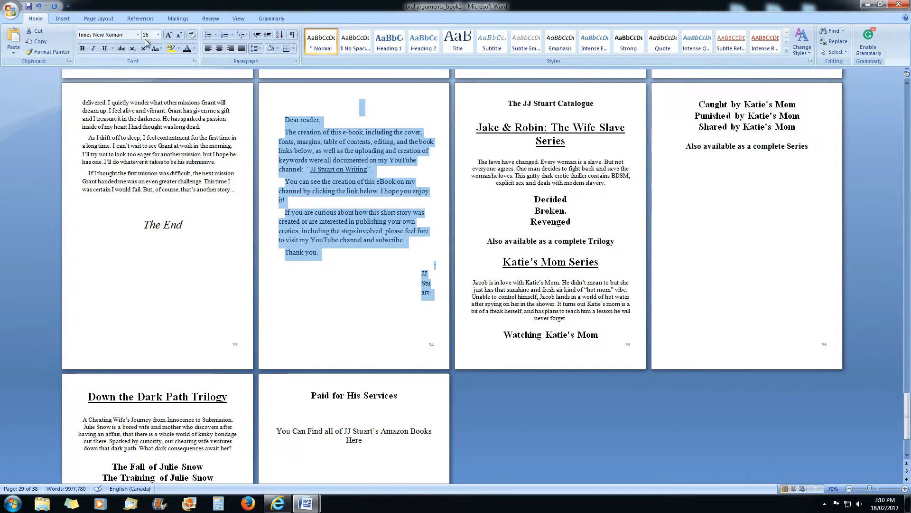
left_click(159, 35)
left_click(147, 90)
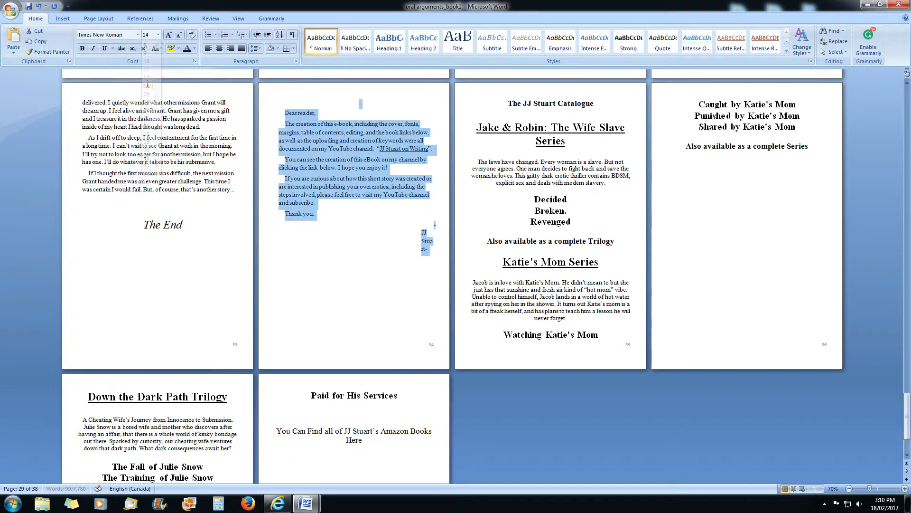
double_click(346, 222)
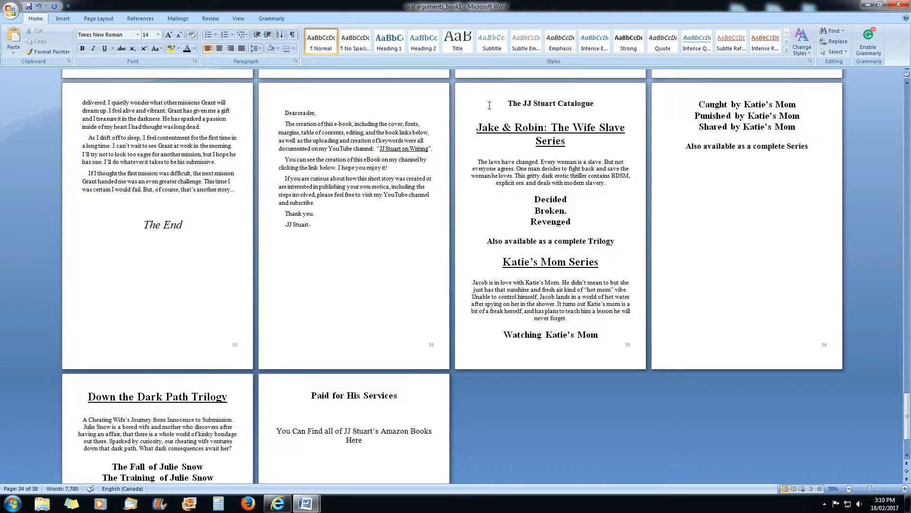
Reduce all the text on the closing catalogue pages to one uniform smaller font size
left_click_drag(481, 103, 398, 408)
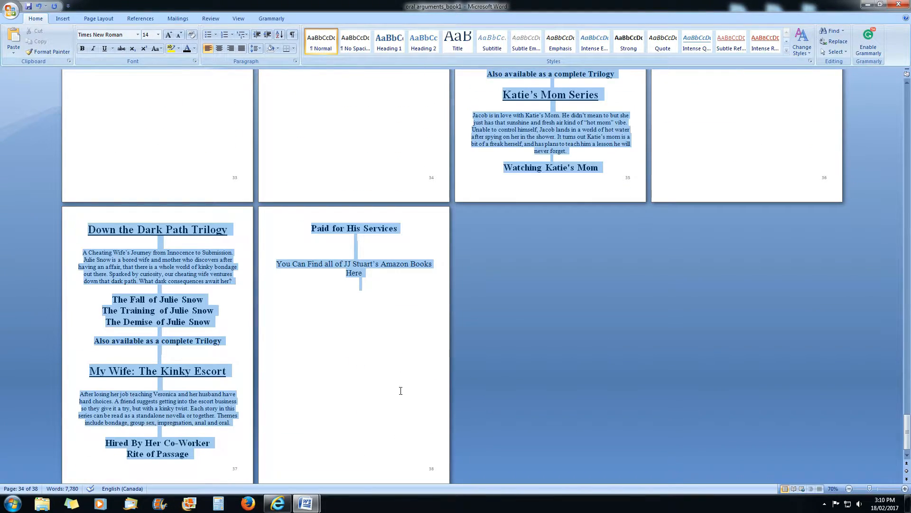
left_click_drag(410, 336, 407, 340)
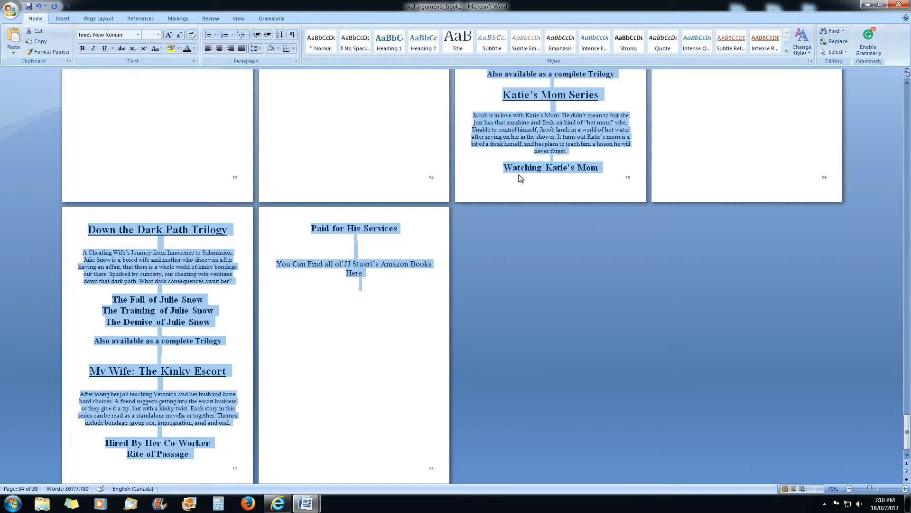
left_click(158, 35)
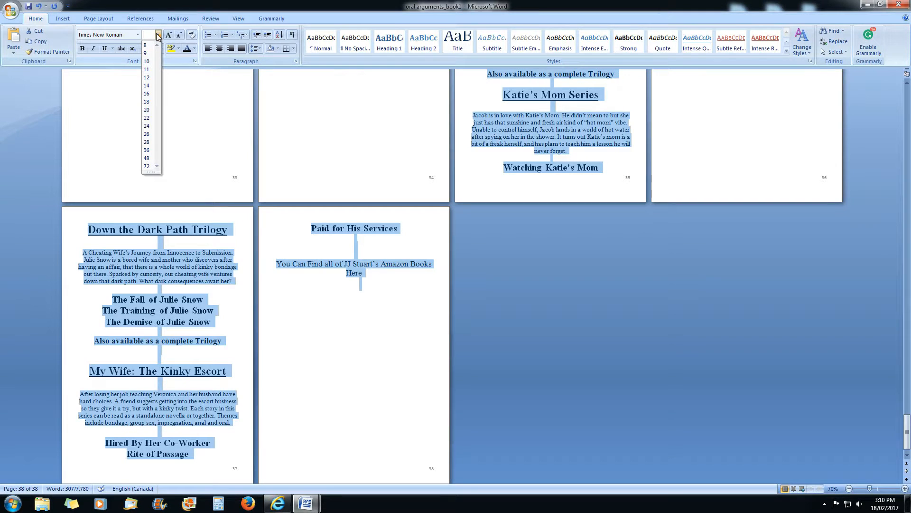
left_click(146, 70)
Remove the blank line between the "A Handwritten Note" heading and the chapter's first paragraph
left_click(907, 455)
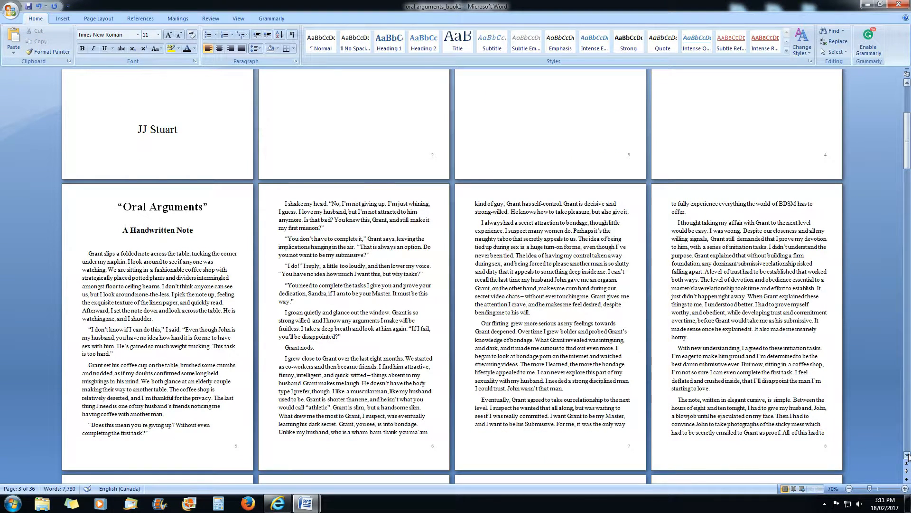
left_click(907, 454)
left_click(907, 455)
left_click(907, 455)
left_click(907, 455)
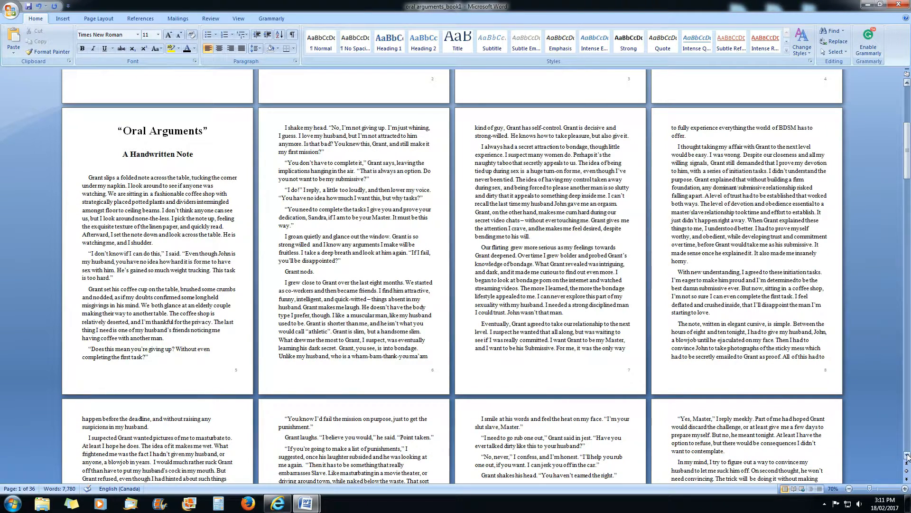
left_click(211, 153)
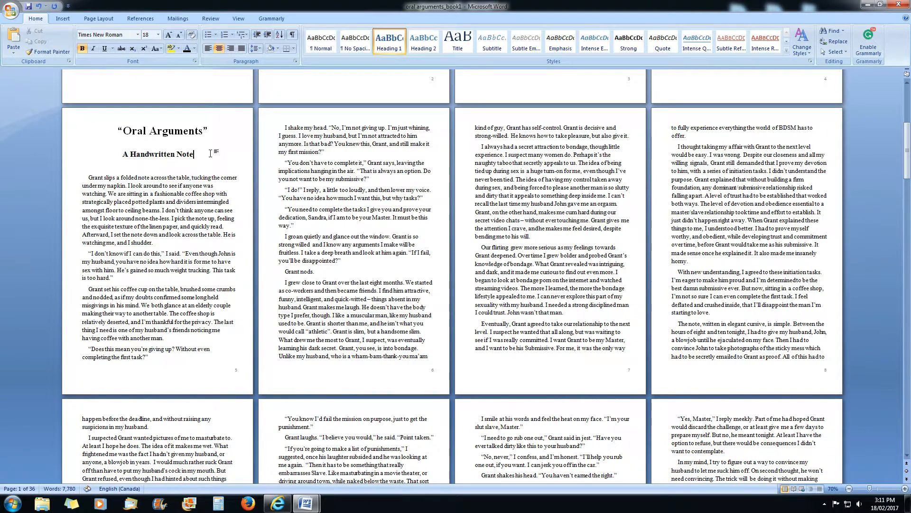
key("Delete")
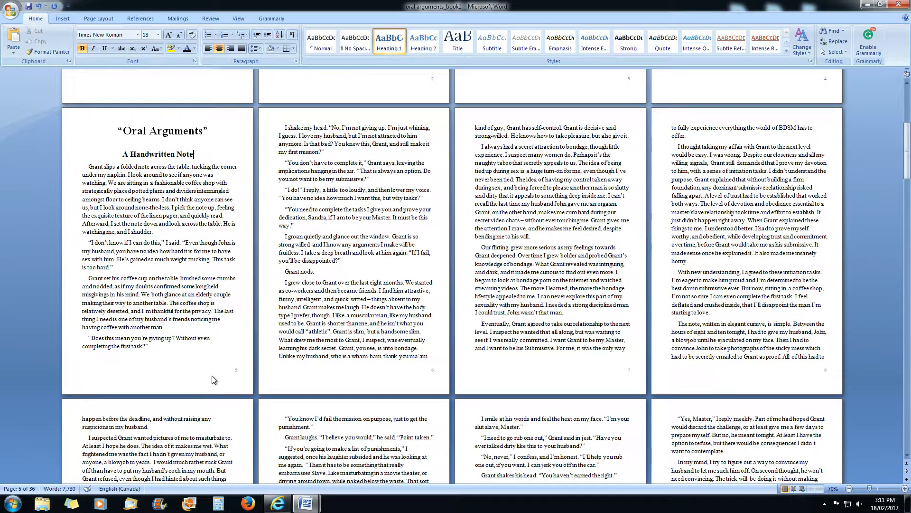
Delete the blank lines before and after the italic message to Grant in the "Reflections in the Mirror" chapter
left_click(907, 456)
left_click_drag(907, 456, 907, 456)
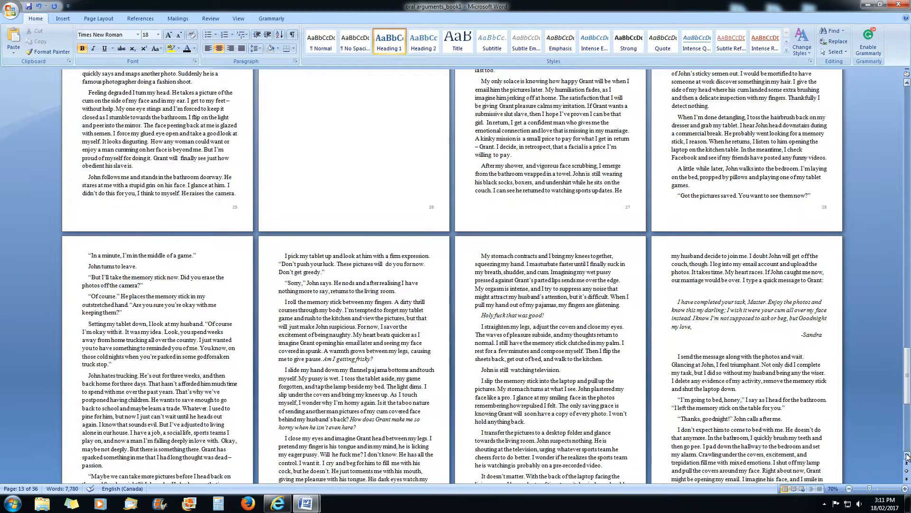
left_click(826, 281)
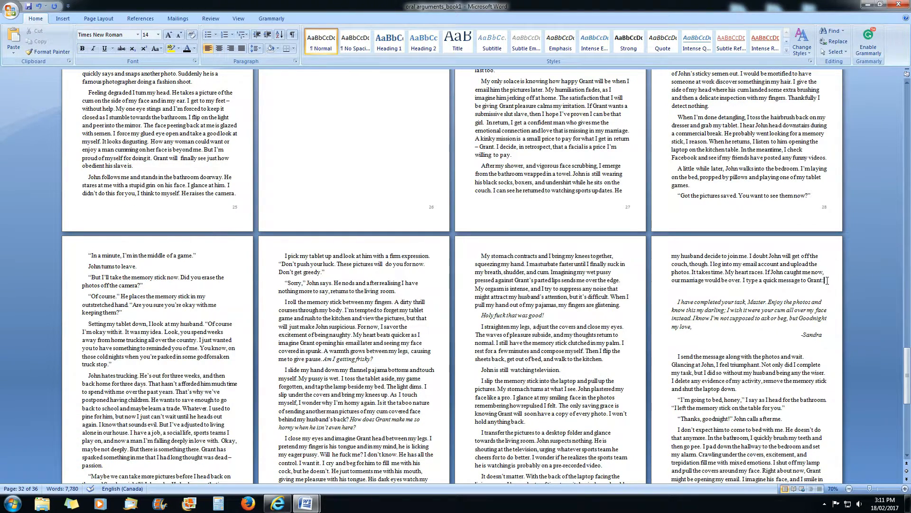
key("Delete")
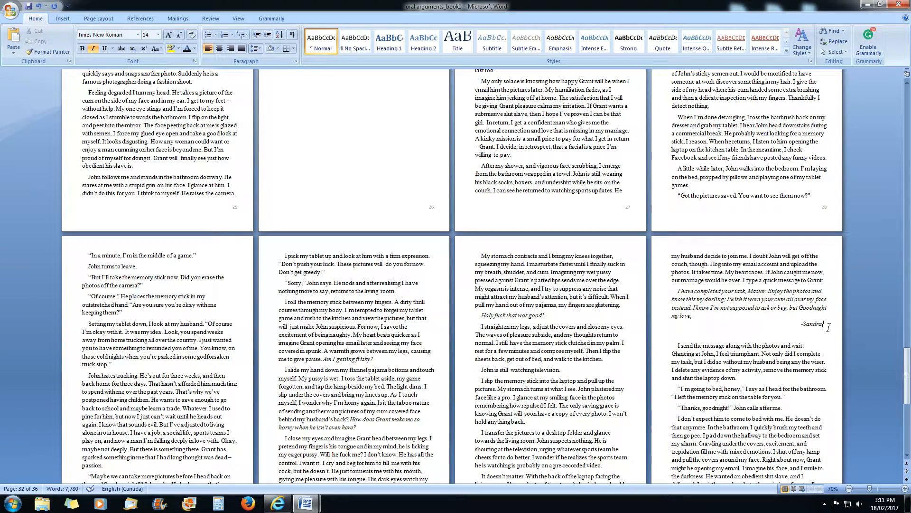
key("Delete")
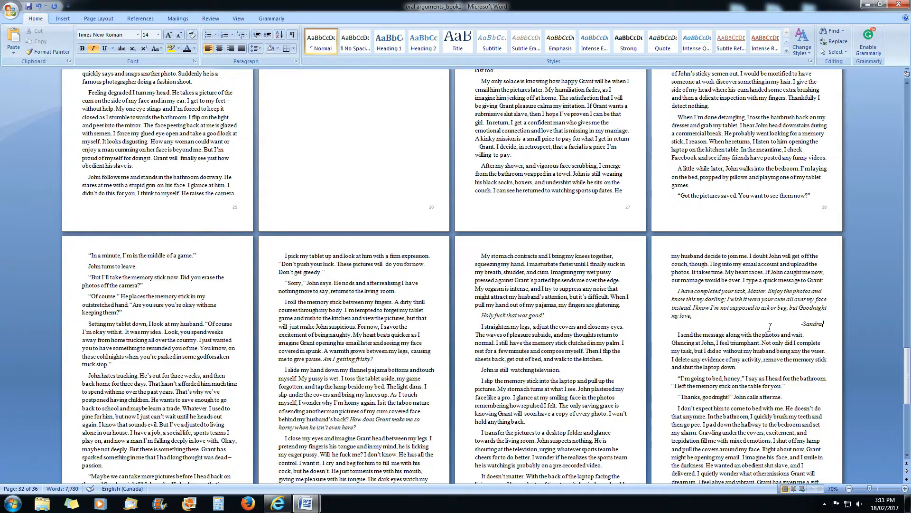
Delete the reader letter's paragraph about seeing the eBook's creation through the link below, and indent the letter's closing
scroll(884, 393, "up", 5)
scroll(907, 452, "down", 3)
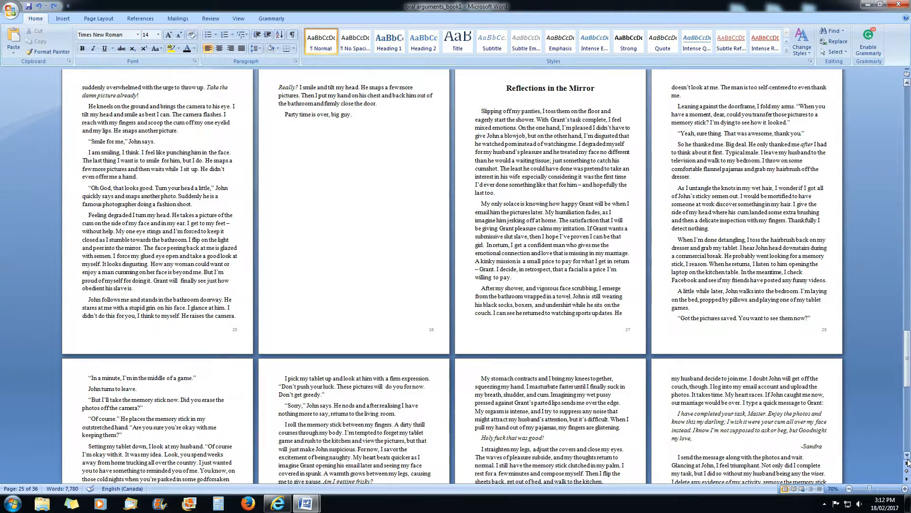
scroll(906, 457, "down", 9)
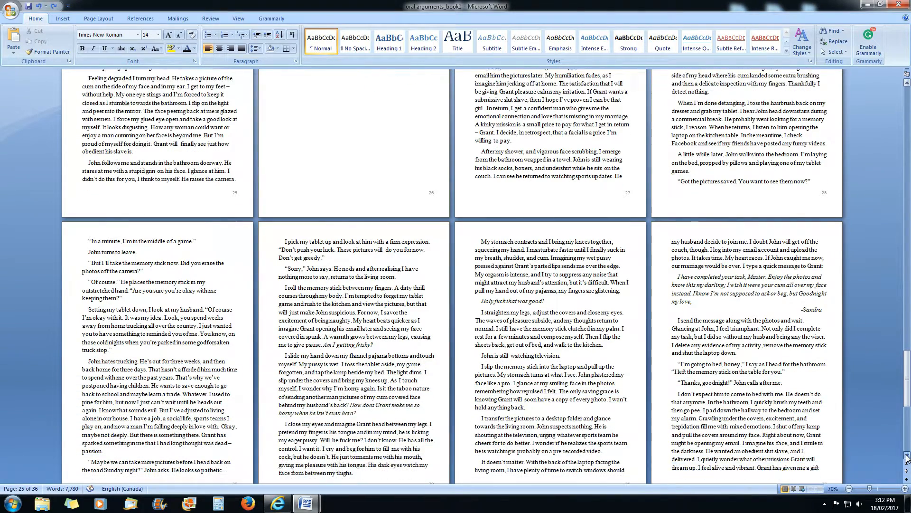
scroll(907, 456, "down", 5)
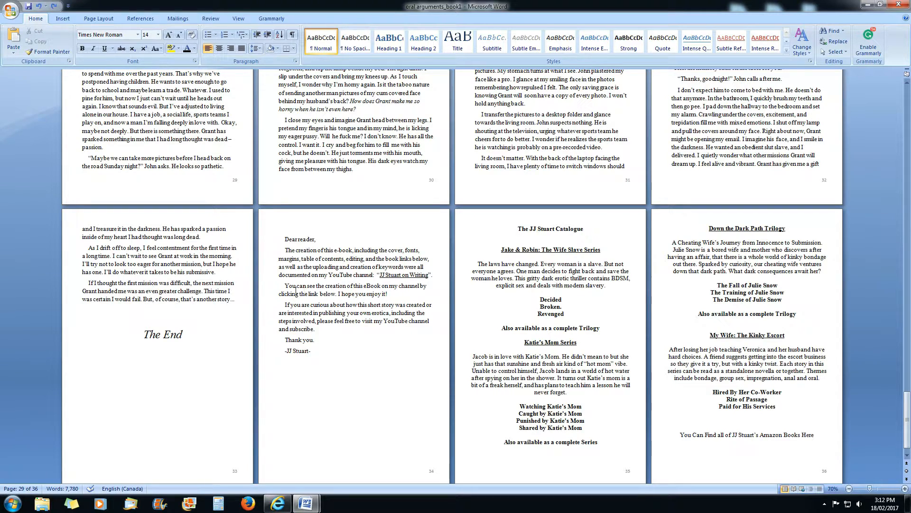
left_click_drag(286, 285, 451, 295)
key("Delete")
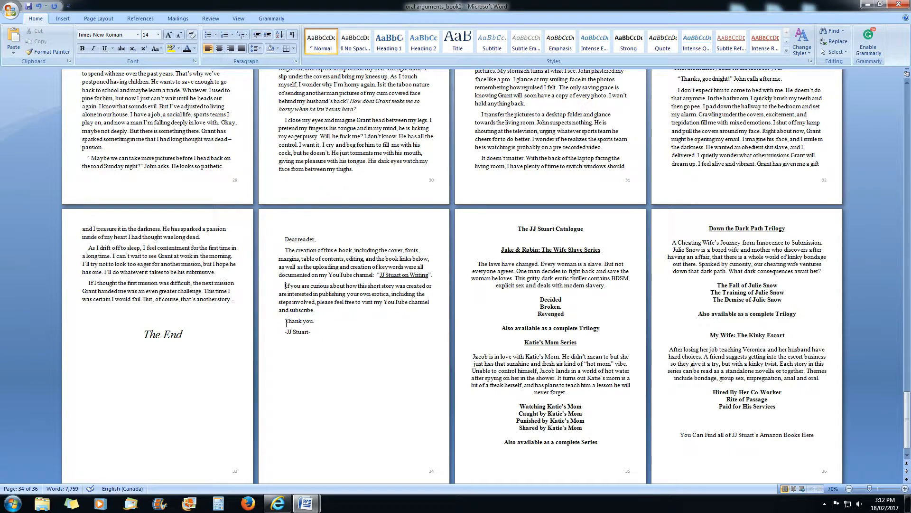
key("Tab")
key("Tab")
key("Tab")
Update only the page numbers in the table of contents
left_click_drag(907, 407, 907, 93)
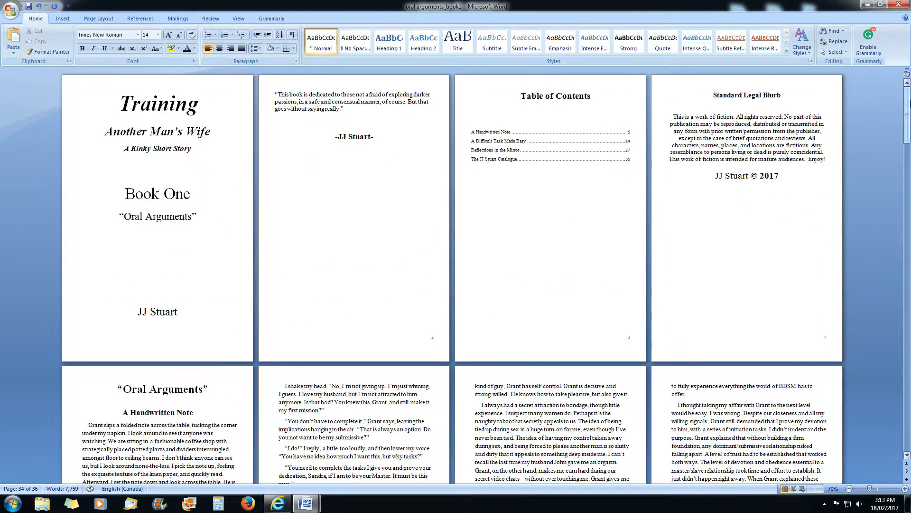
left_click(508, 162)
right_click(505, 158)
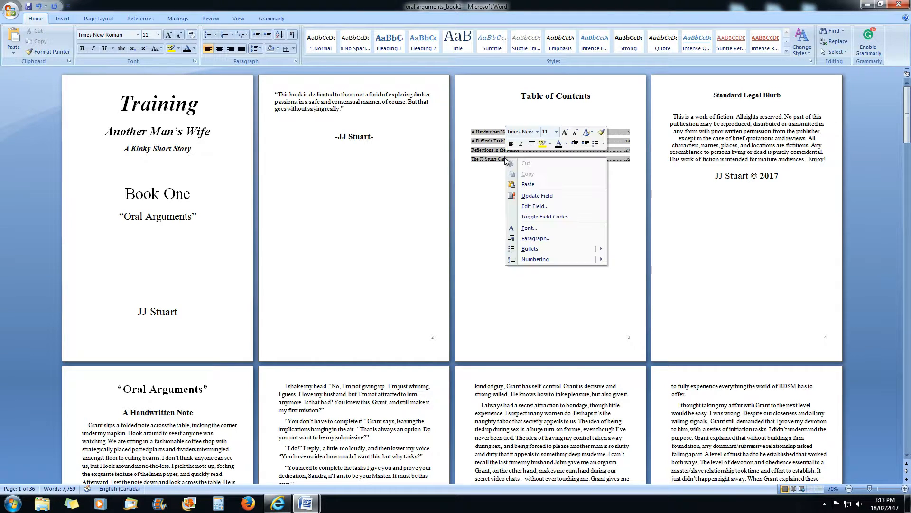
left_click(545, 195)
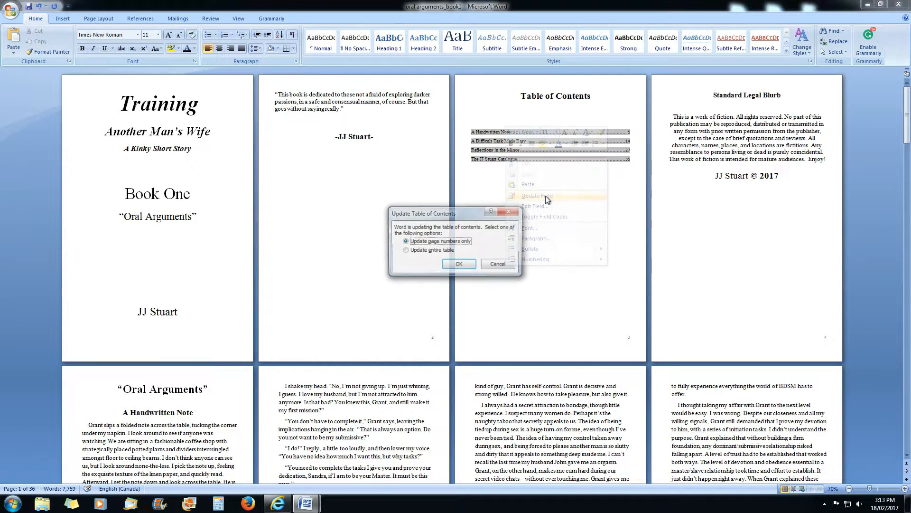
left_click(451, 264)
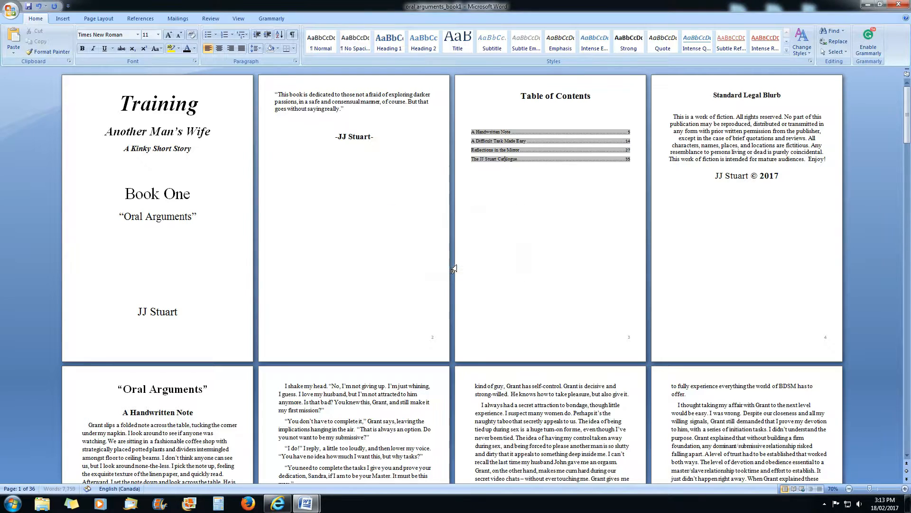
left_click(533, 260)
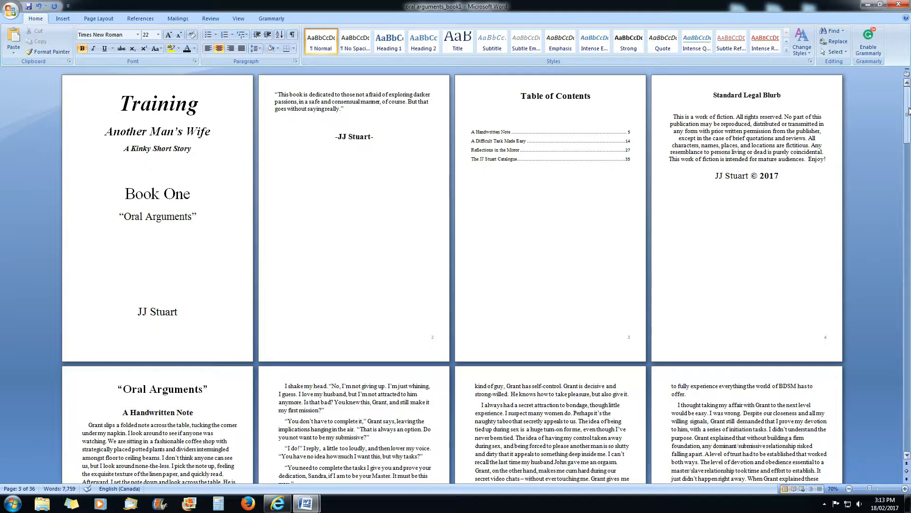
Save the manuscript as a separate Word document named oral arguments_book1_paperback in the Oral Arguments_book1 folder
mouse_move(908, 111)
left_mouse_down()
mouse_move(909, 354)
mouse_move(909, 102)
left_mouse_up()
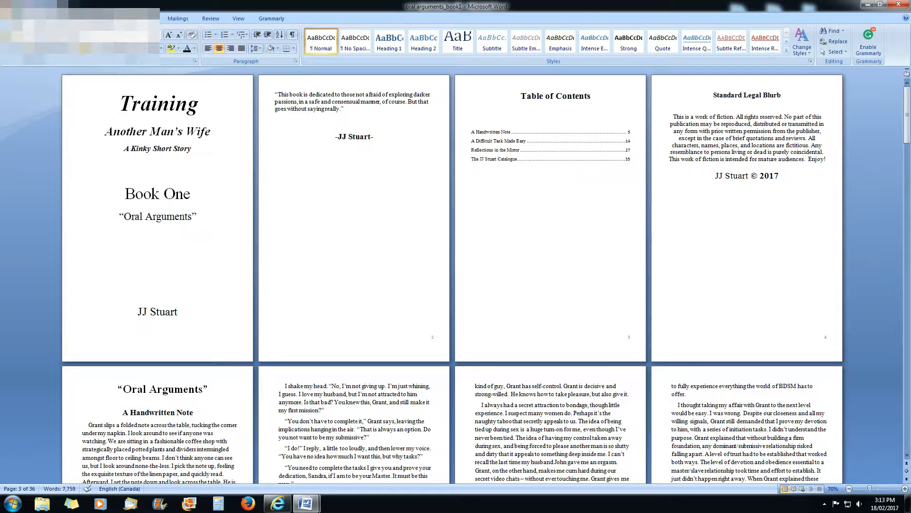
key("alt+f")
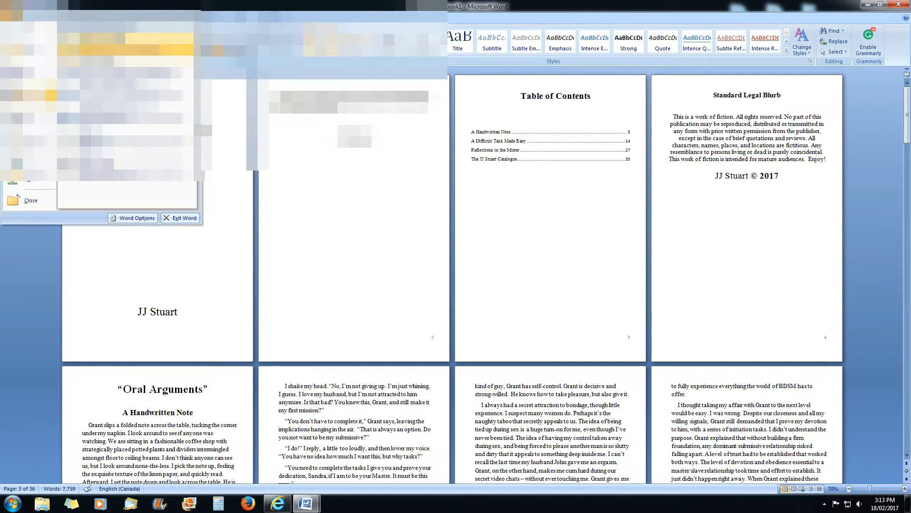
key("a")
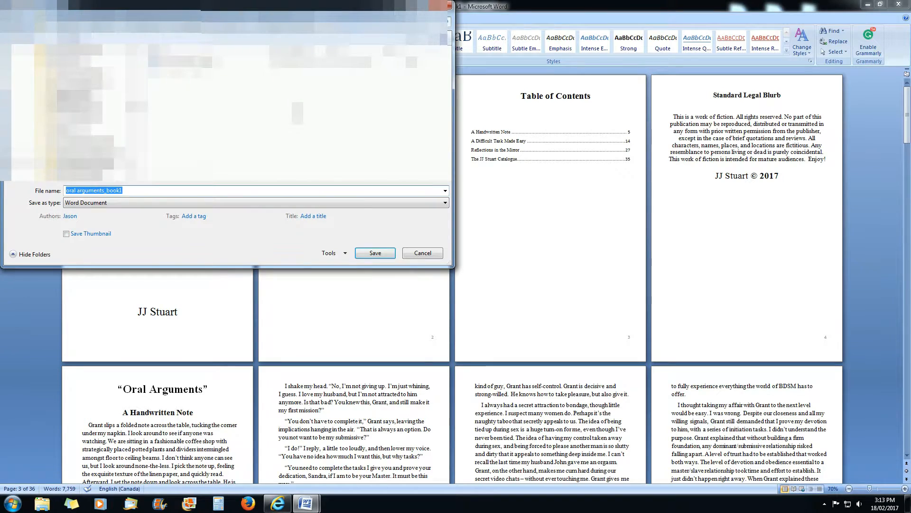
left_click(137, 190)
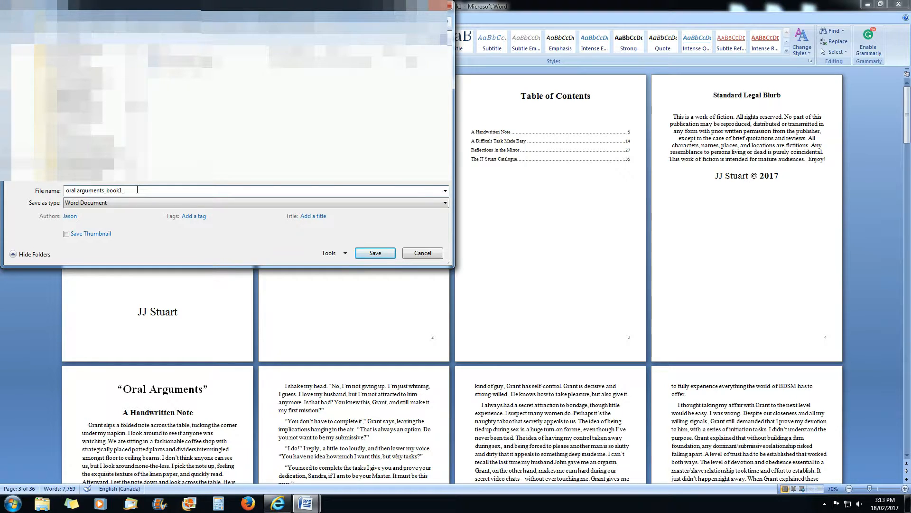
type("_paperback")
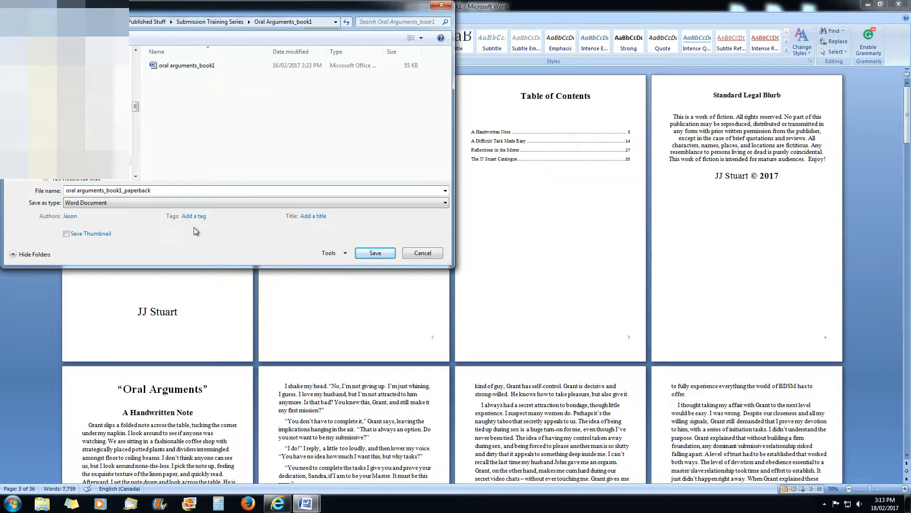
left_click(374, 253)
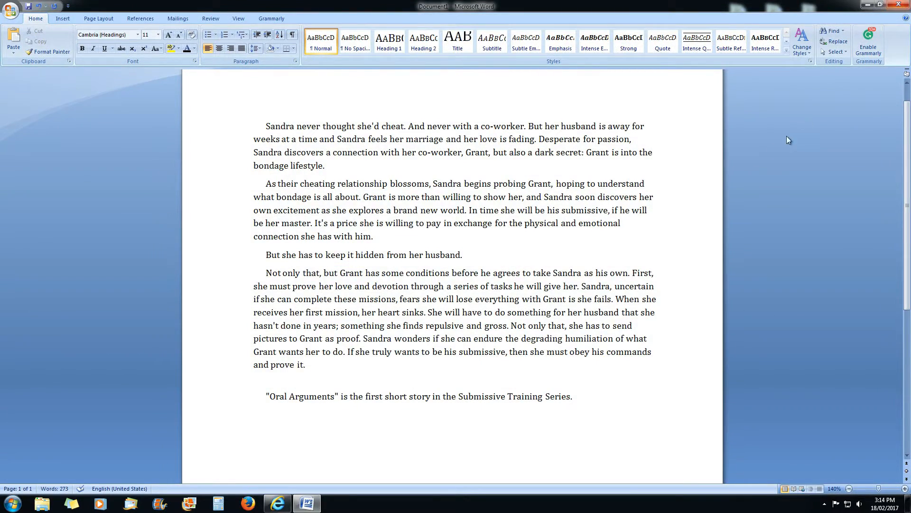
Switch to Kindle Direct Publishing in the browser and upload oral arguments_book1_paperback.docx as the paperback manuscript
left_click(871, 6)
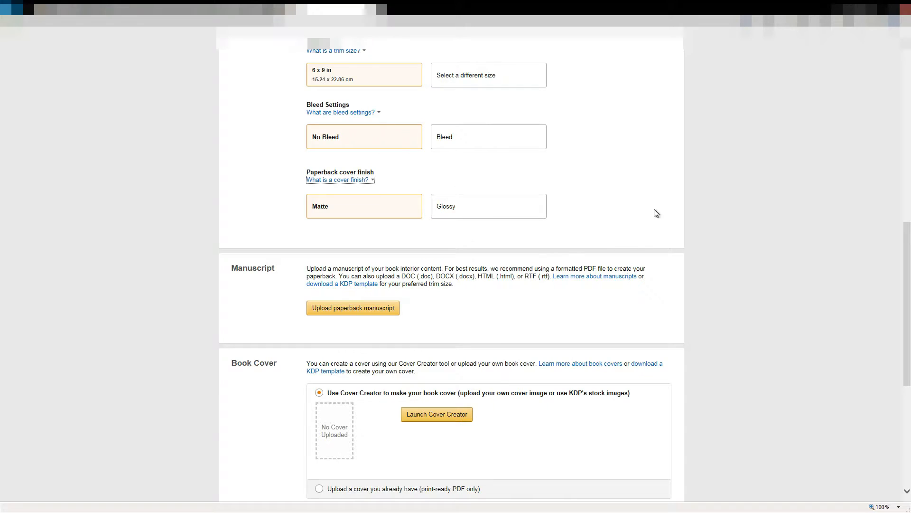
left_click(362, 309)
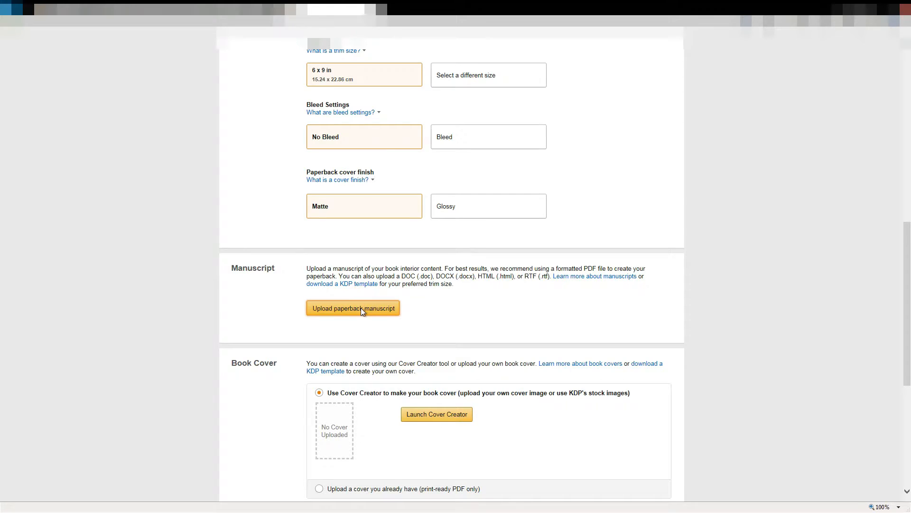
left_click(42, 64)
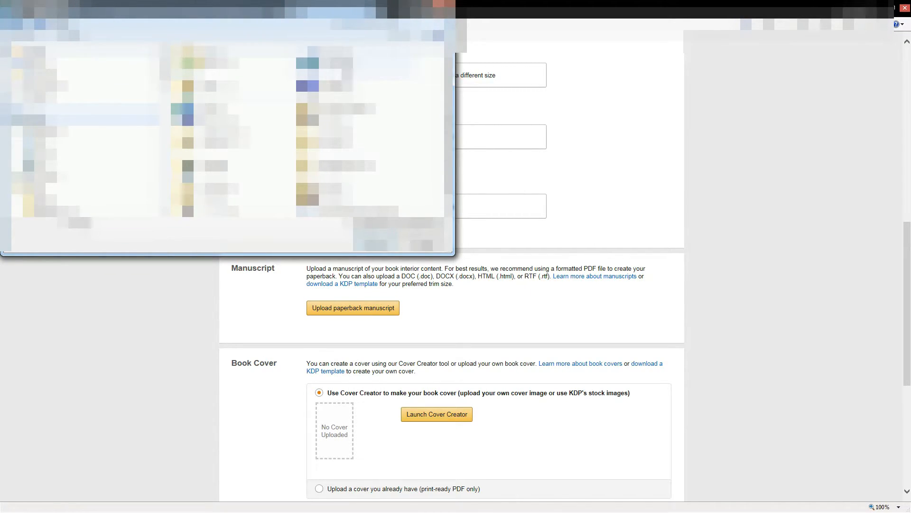
double_click(368, 140)
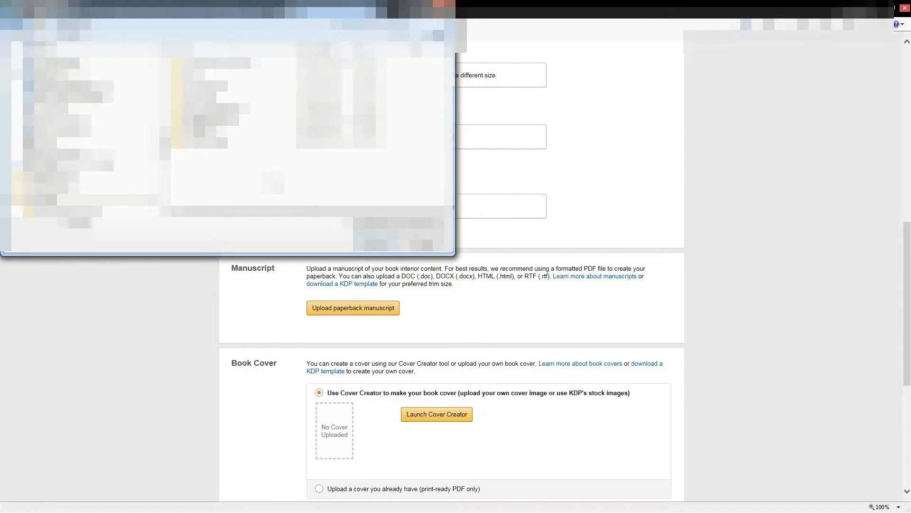
double_click(220, 128)
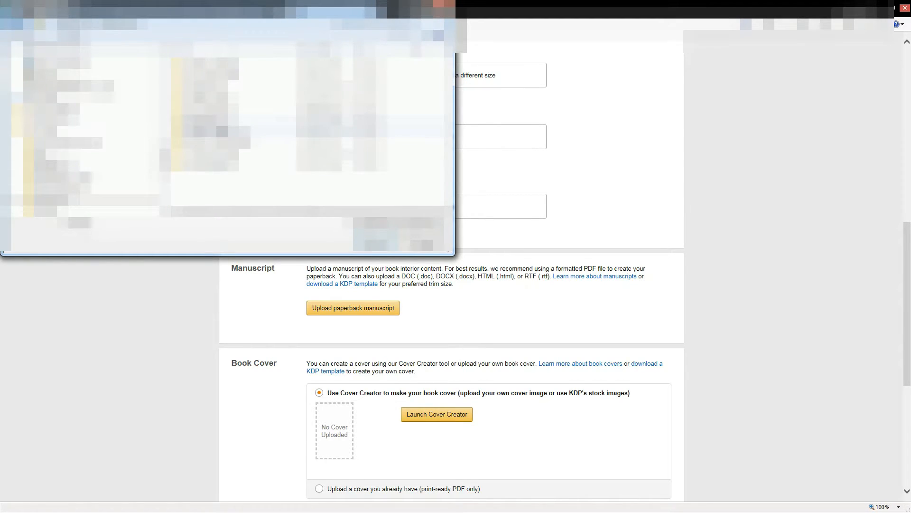
double_click(222, 146)
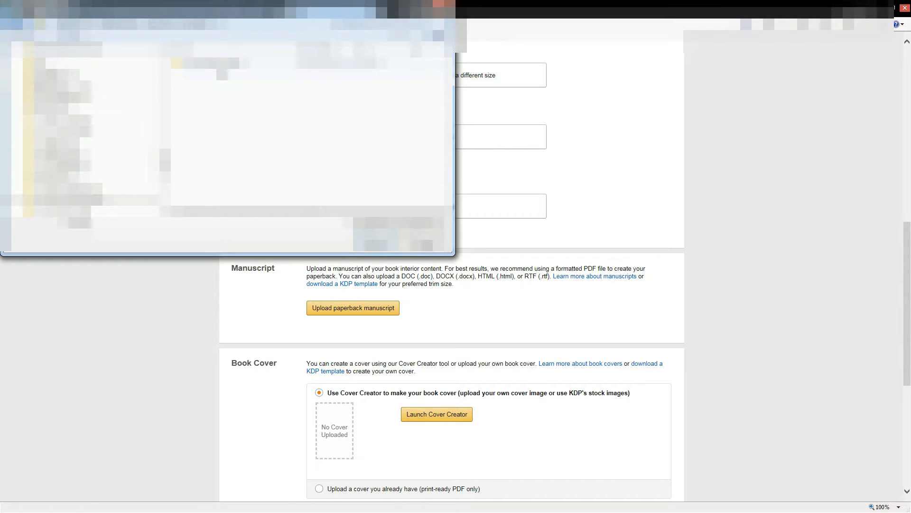
double_click(220, 67)
left_click(220, 77)
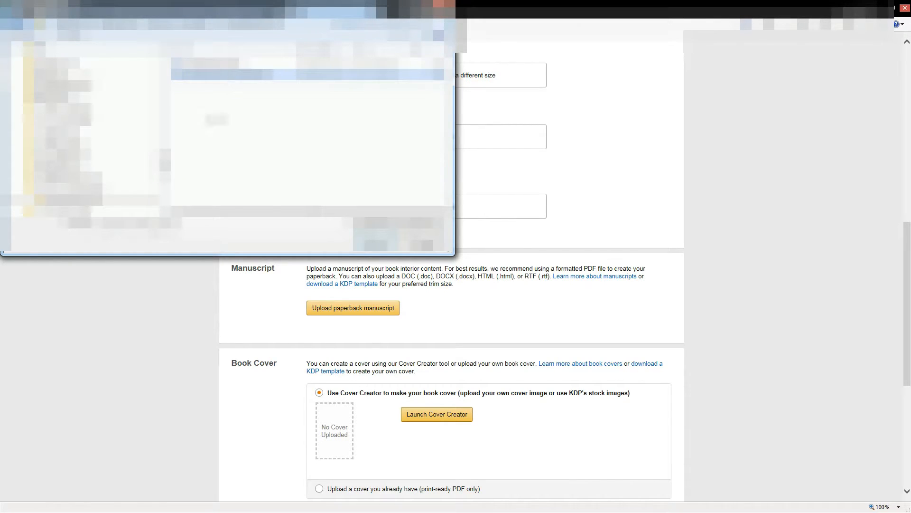
left_click(372, 242)
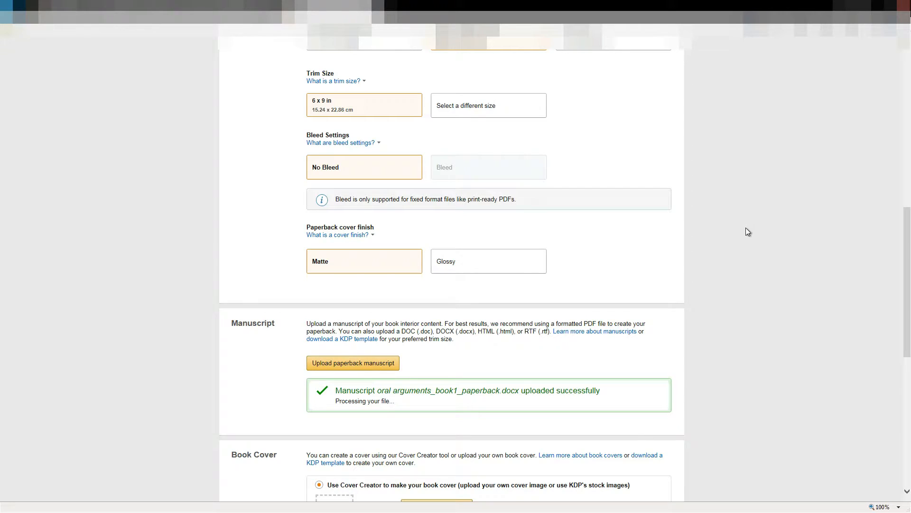
Start a Cover Creator cover with the Oral_Arguments_Cover image from the computer and choose the "Use with front cover image" design
left_click_drag(908, 255, 909, 322)
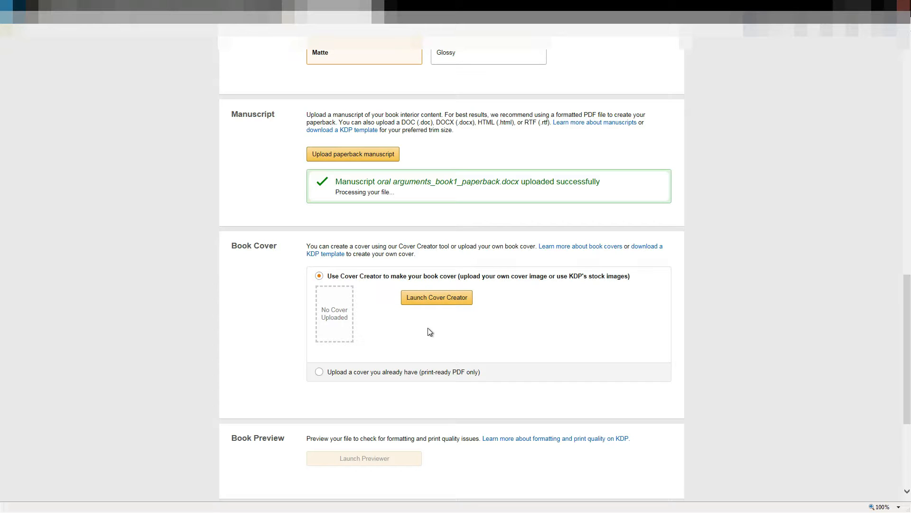
left_click(426, 298)
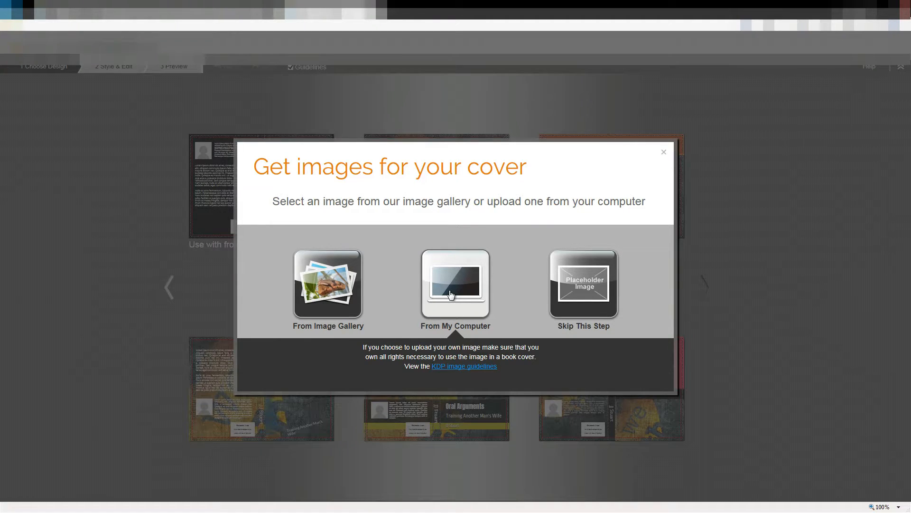
left_click(451, 294)
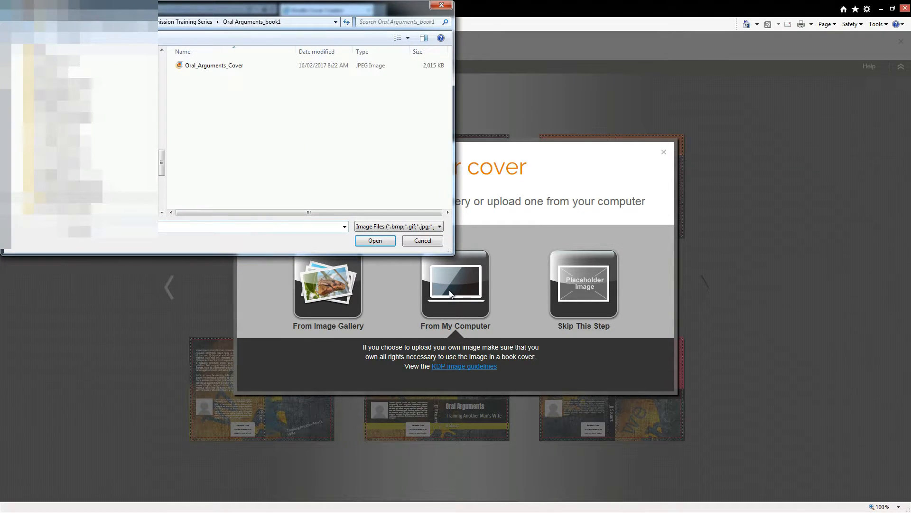
left_click(219, 68)
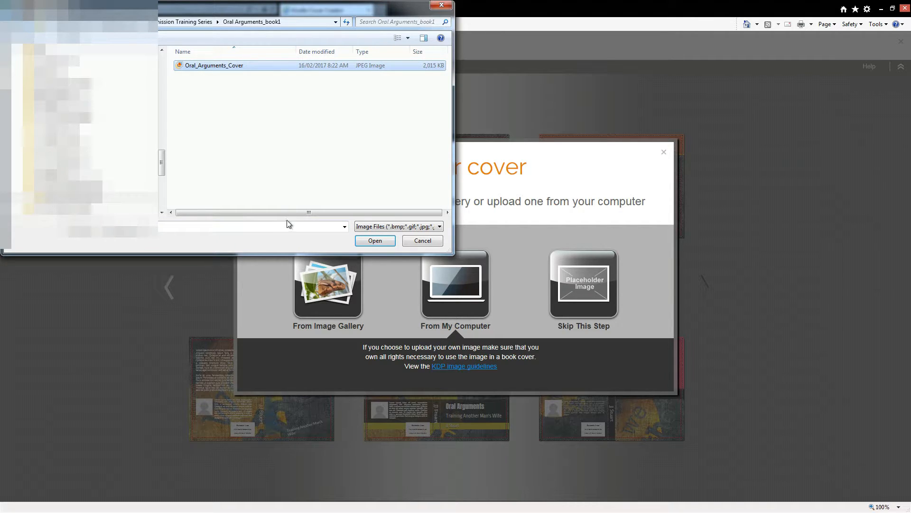
left_click(375, 240)
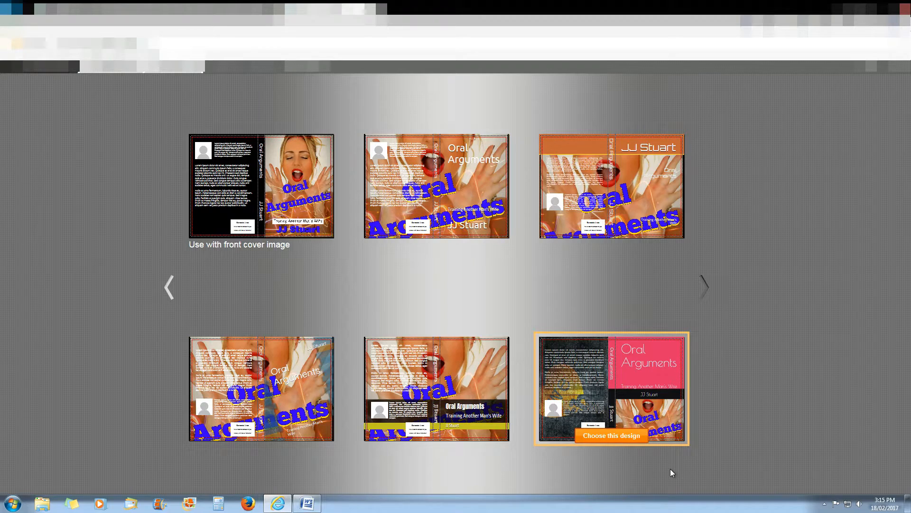
left_click(220, 197)
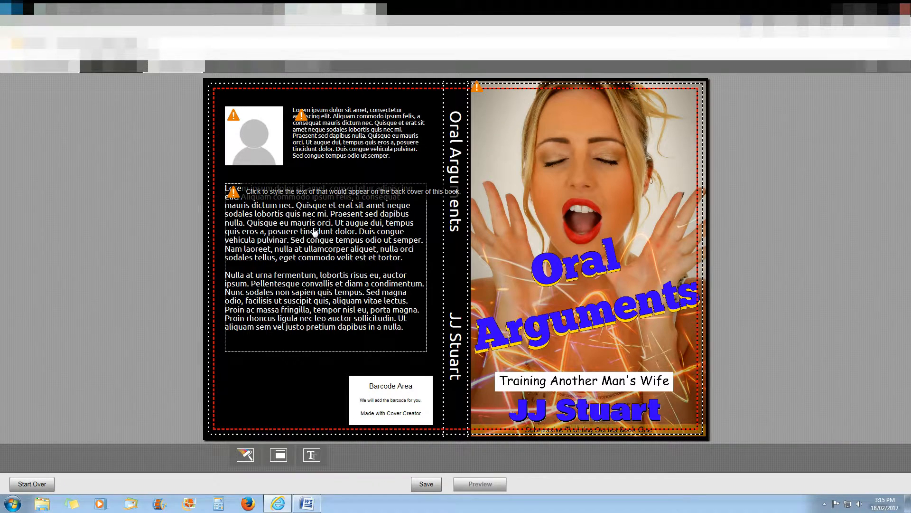
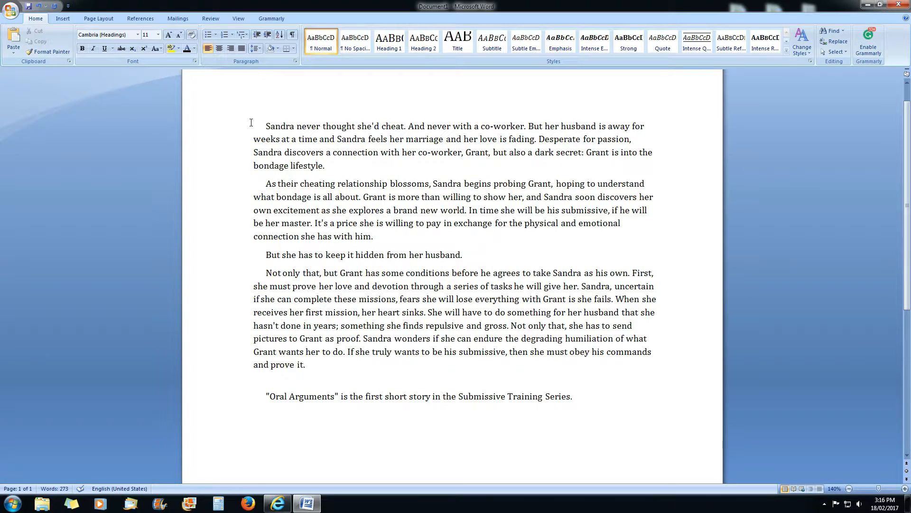
Copy the whole story blurb from the Word document into the back cover's main text and delete the stray characters at its start
left_click_drag(251, 122, 576, 401)
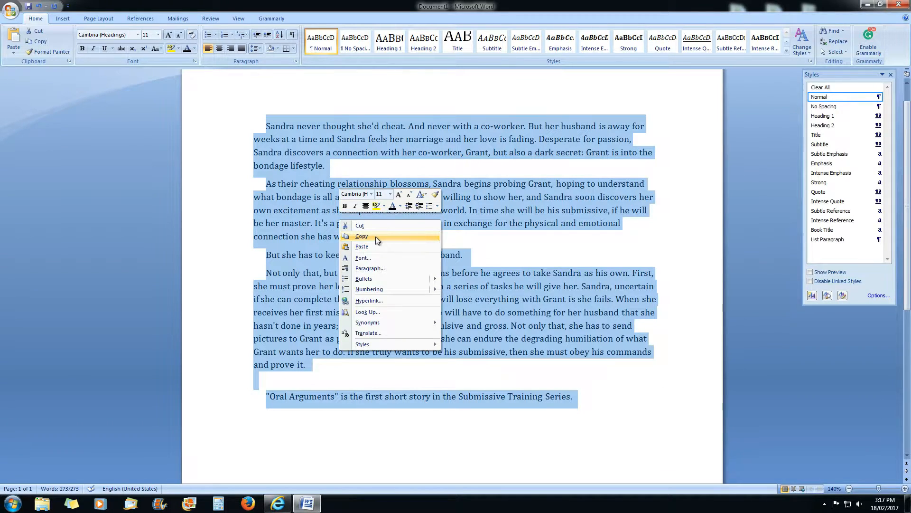
left_click(375, 236)
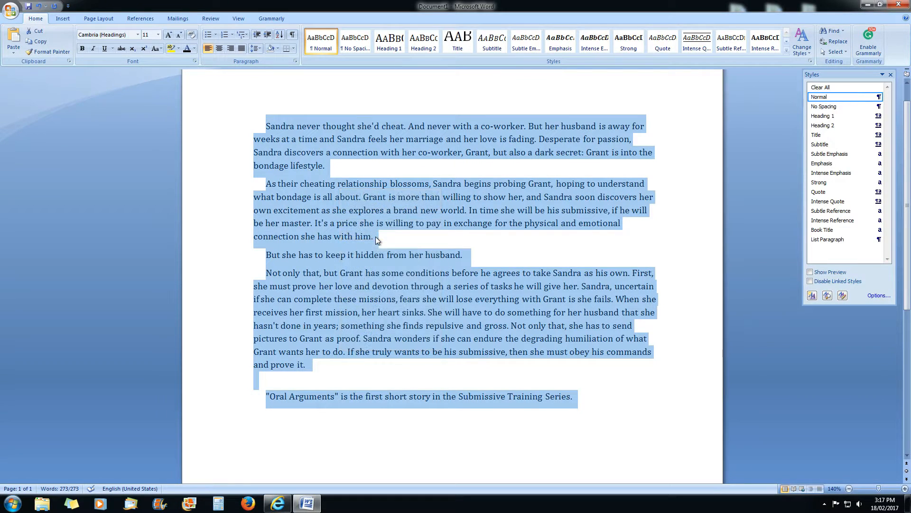
left_click(278, 503)
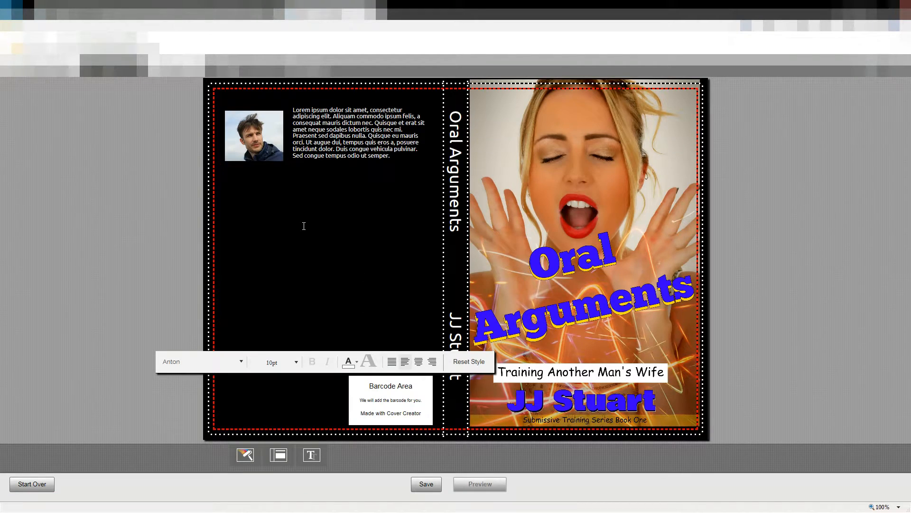
right_click(255, 192)
left_click(286, 236)
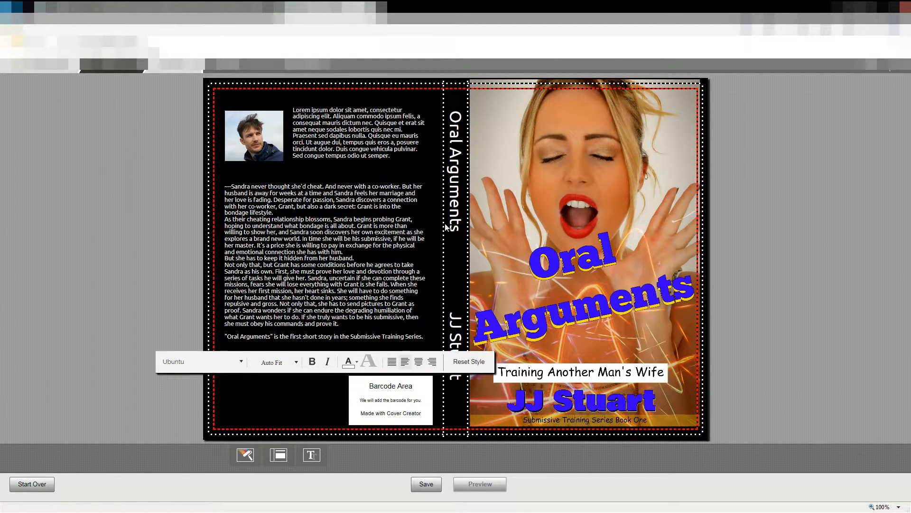
key("Delete")
key("Delete")
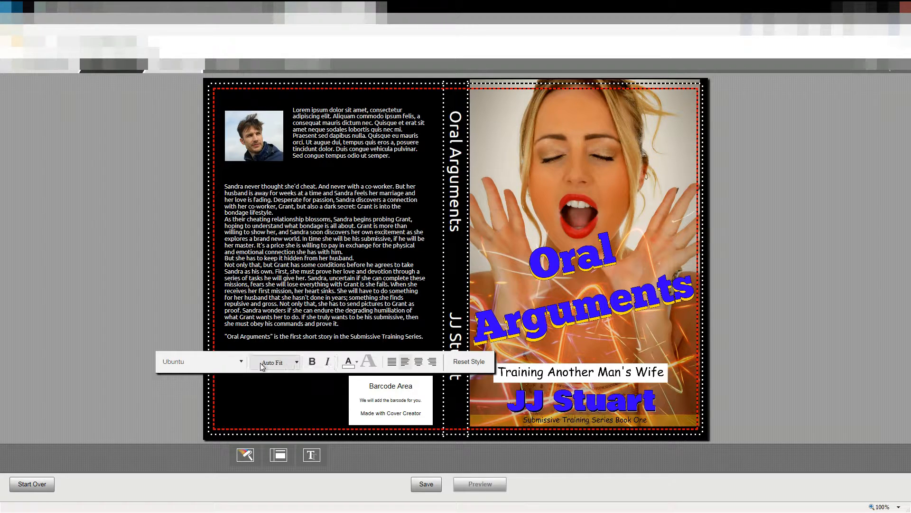
Set the font of the back cover blurb to Metrophobic
left_click(242, 363)
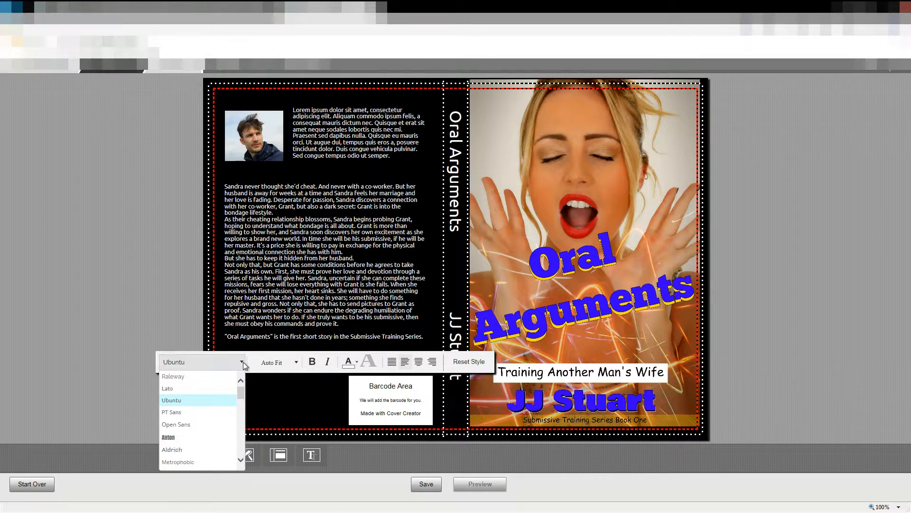
left_click(193, 400)
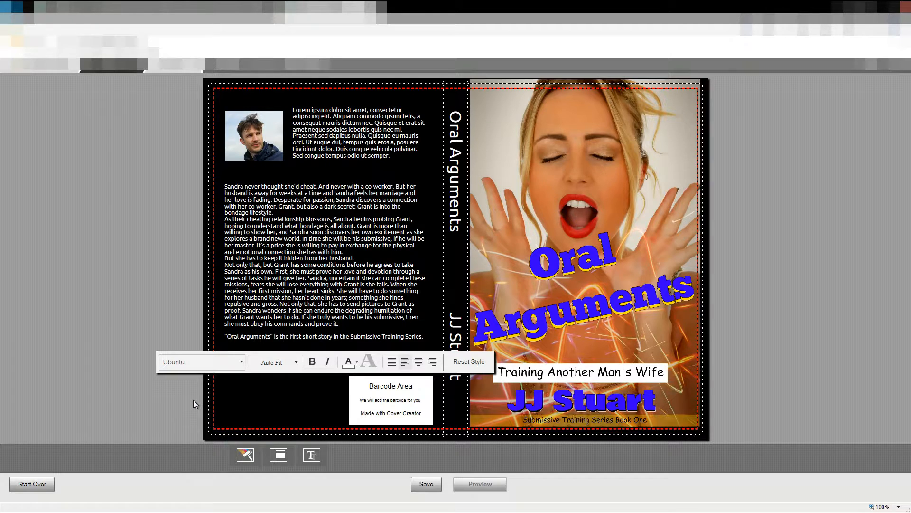
left_click(196, 362)
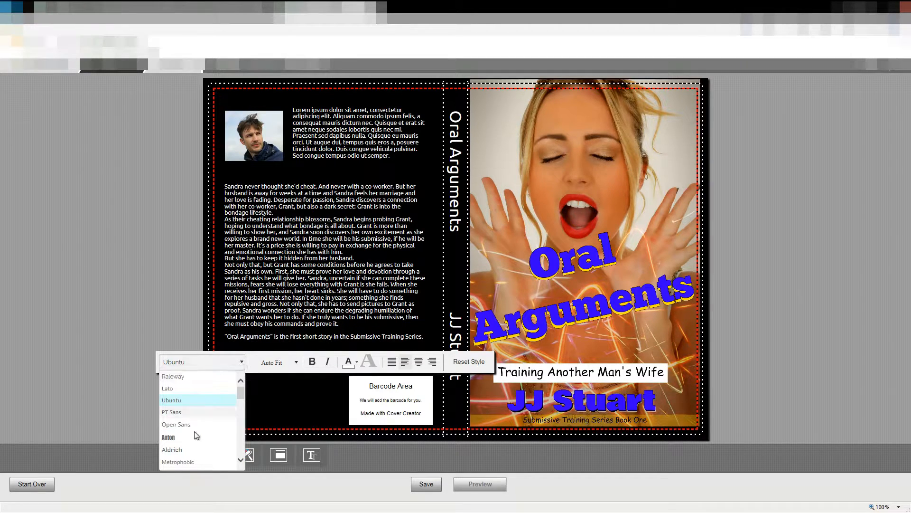
left_click(180, 462)
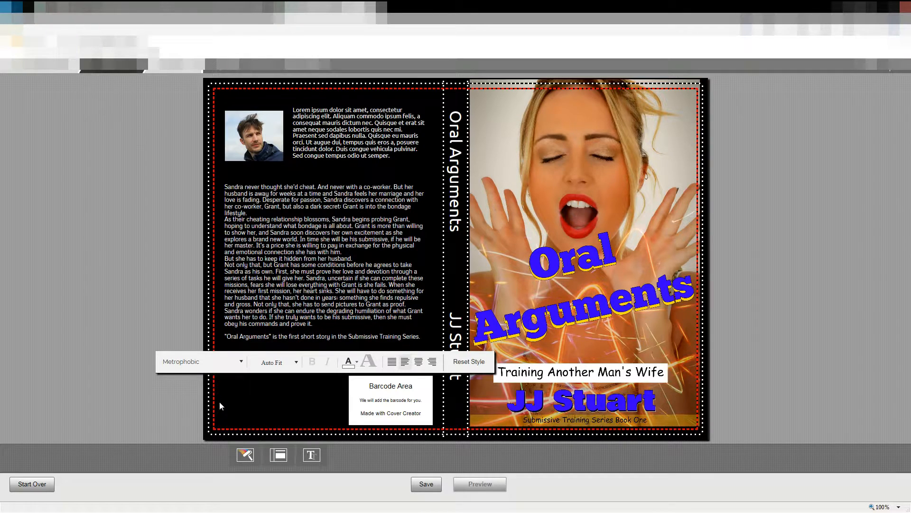
left_click(259, 423)
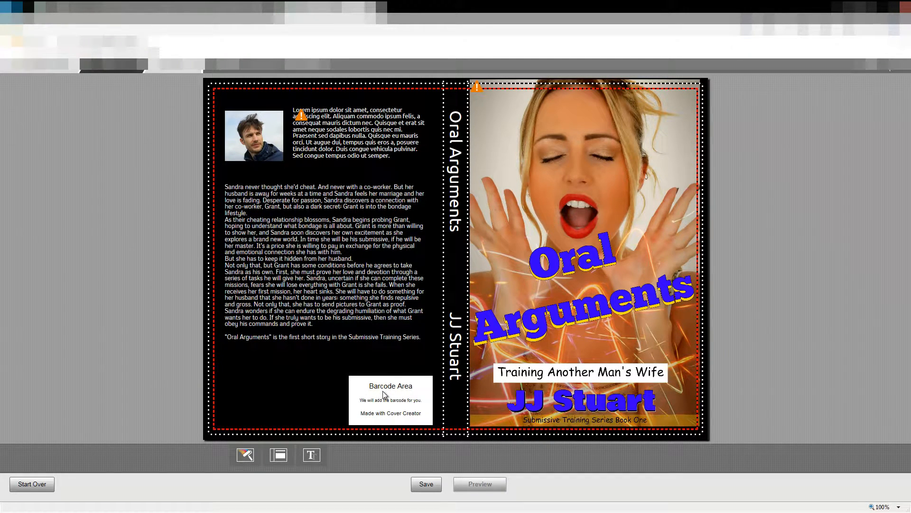
Clear the placeholder text beside the author photo on the back cover and leave that text area blank
left_click(337, 149)
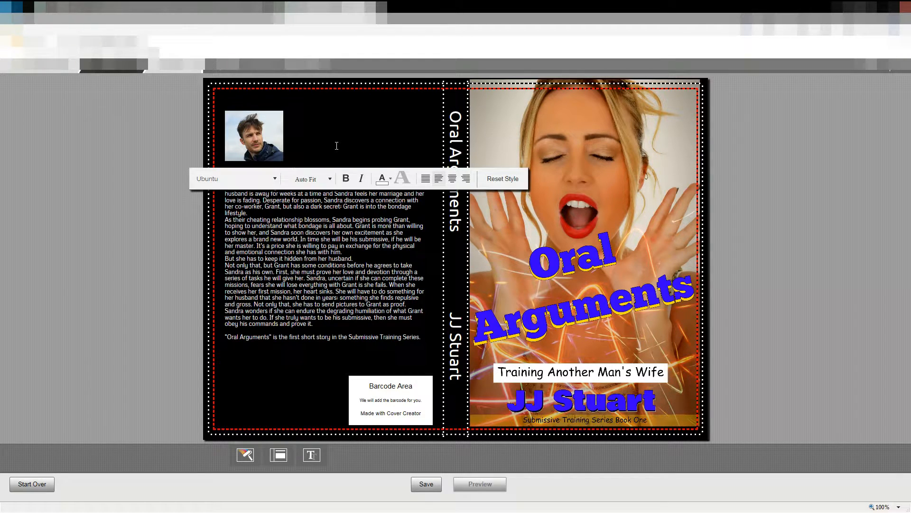
left_click(245, 354)
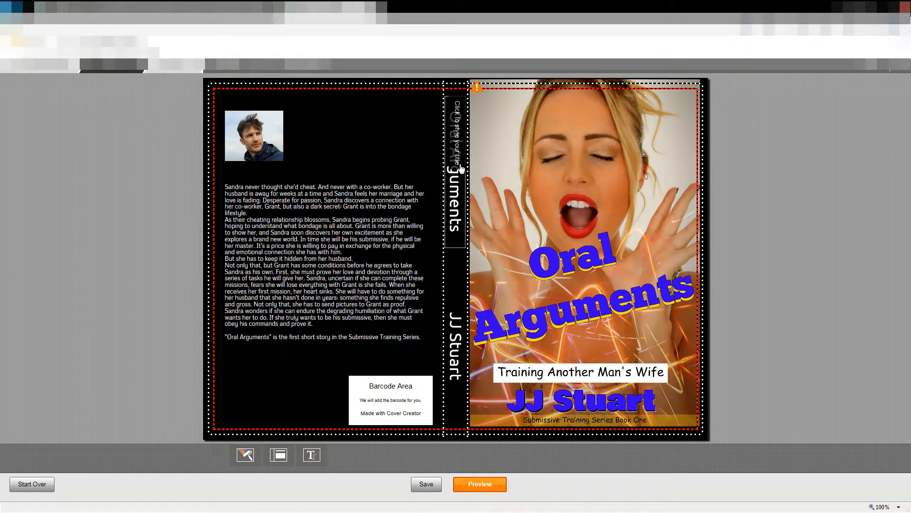
Set the font of the book title on the spine to Raleway
left_click(463, 232)
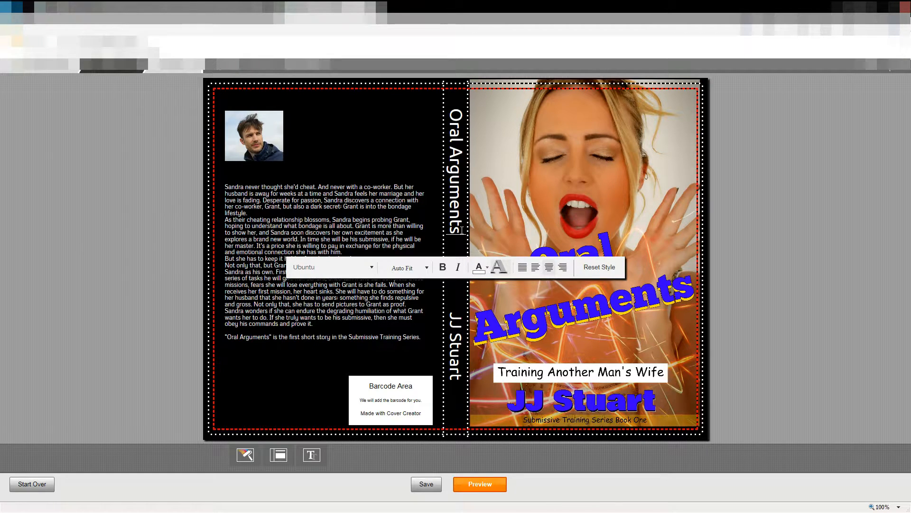
left_click(372, 268)
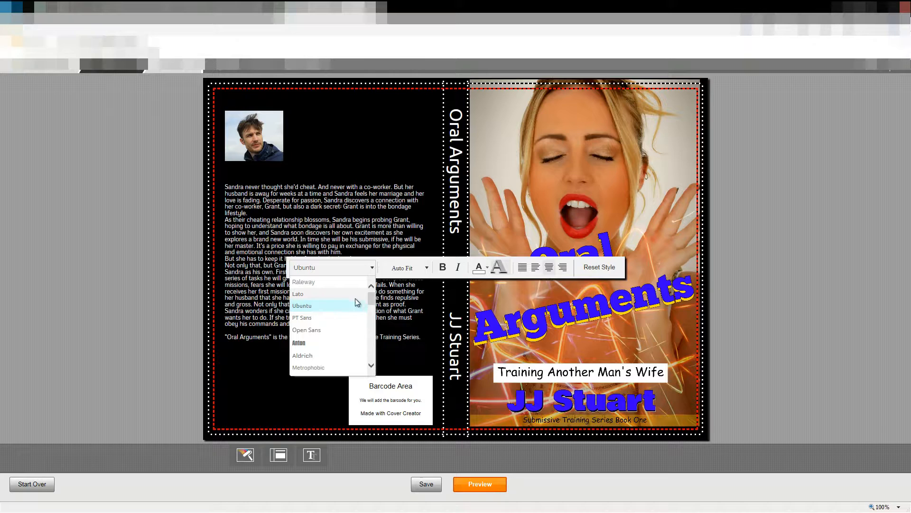
left_click(318, 284)
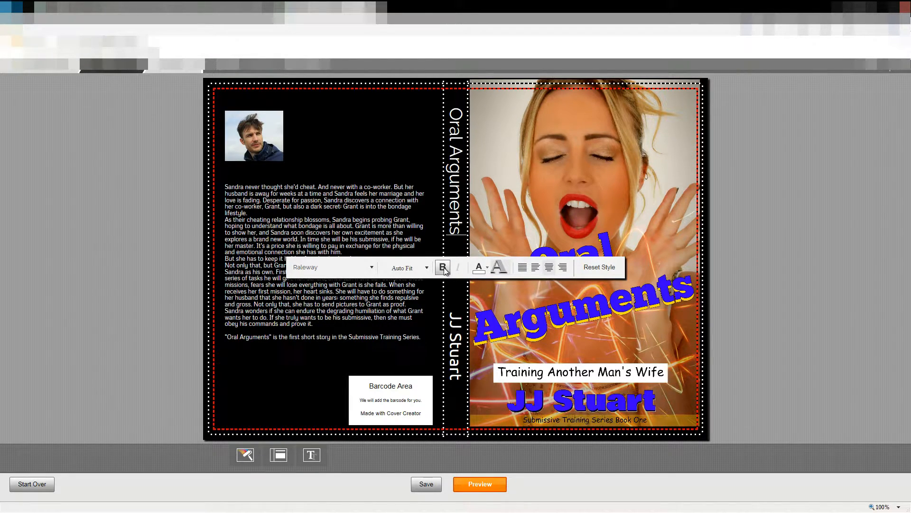
Change the font of the book title on the spine to the script typeface Sail
left_click(372, 268)
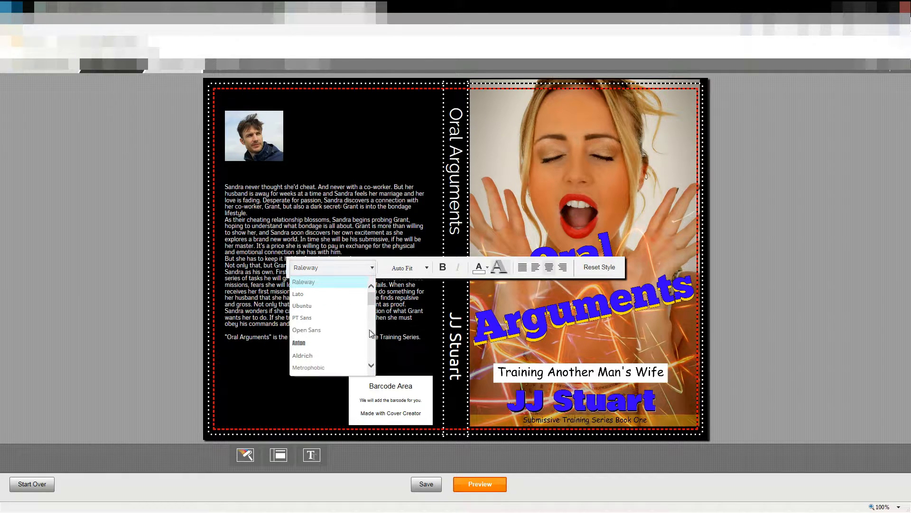
left_click(372, 367)
left_click(372, 367)
left_click(372, 367)
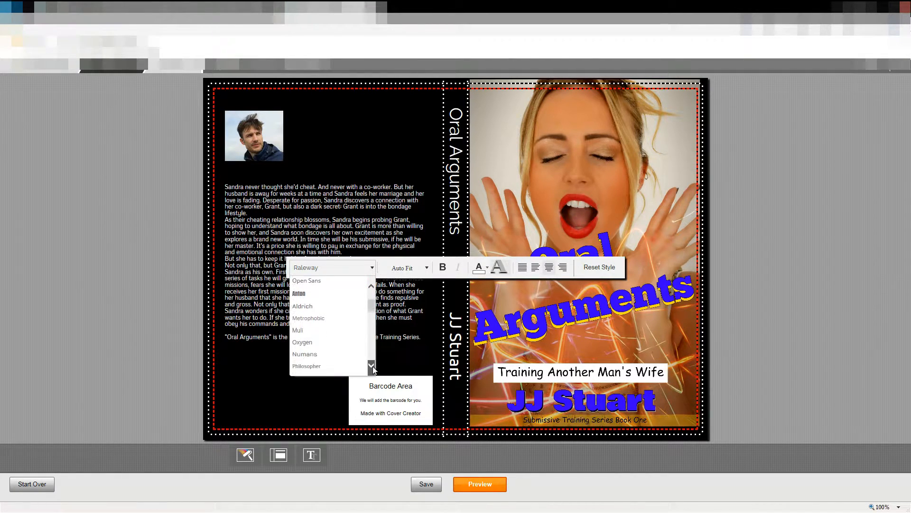
left_click(373, 367)
left_click(373, 367)
left_click(373, 366)
left_click(373, 367)
left_click(372, 366)
left_click(372, 366)
left_click(371, 366)
left_click(372, 366)
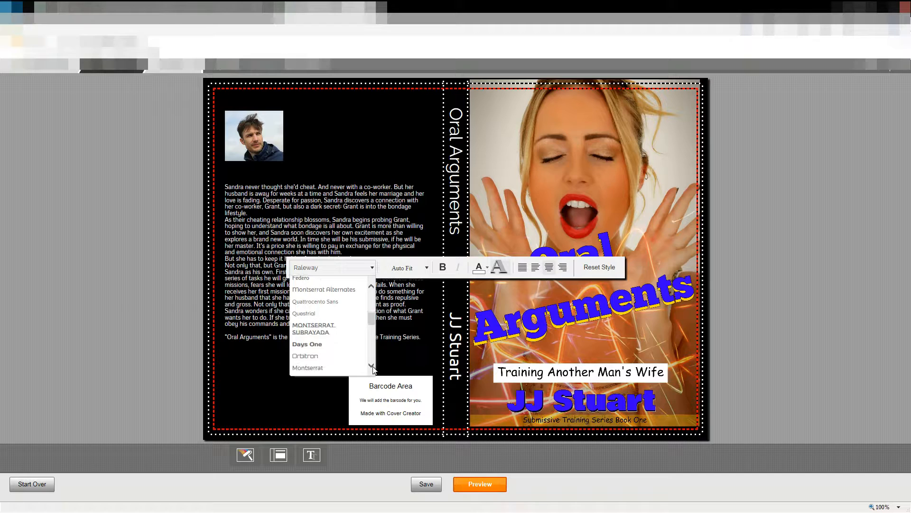
left_click(371, 366)
left_click(371, 366)
left_click(371, 366)
left_click(372, 366)
left_click(372, 366)
left_click(372, 366)
left_click(371, 366)
left_click(371, 366)
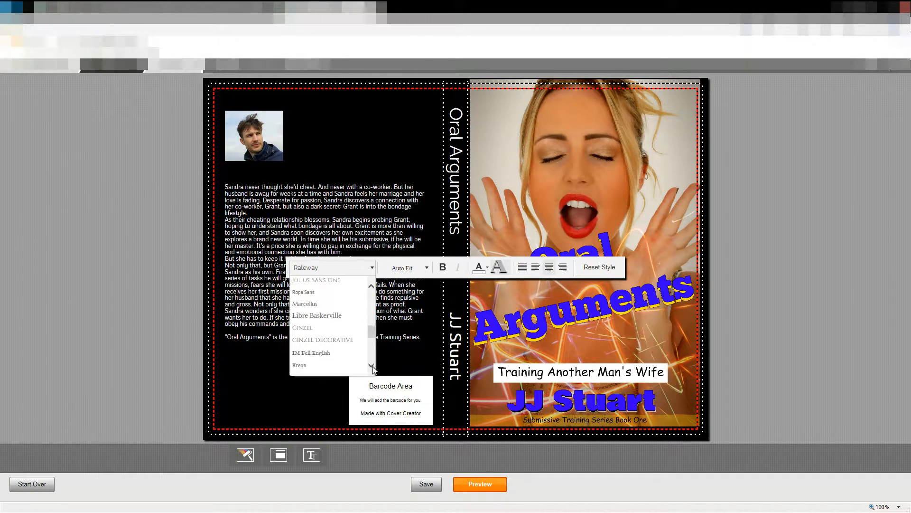
left_click(372, 365)
left_click(372, 366)
left_click(372, 366)
left_click(371, 366)
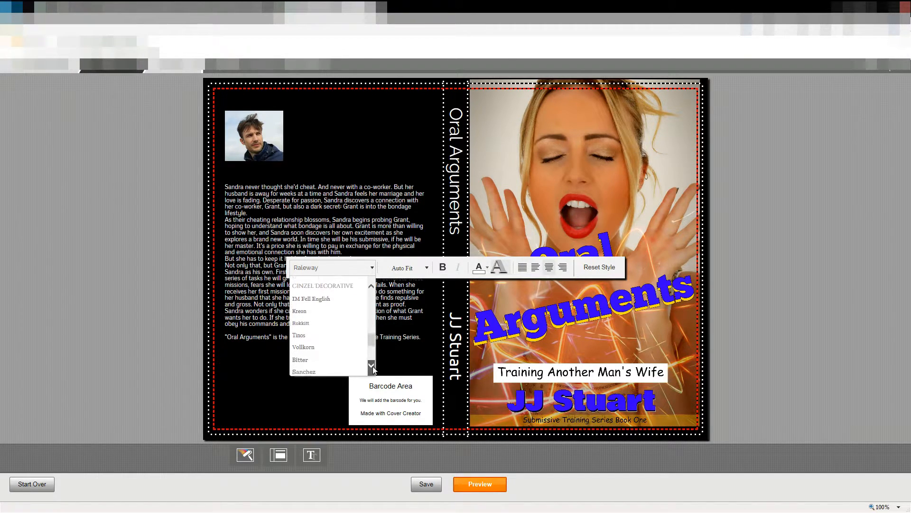
left_click(371, 366)
left_click(372, 366)
left_click(372, 366)
left_click(372, 366)
left_click(372, 366)
left_click(372, 366)
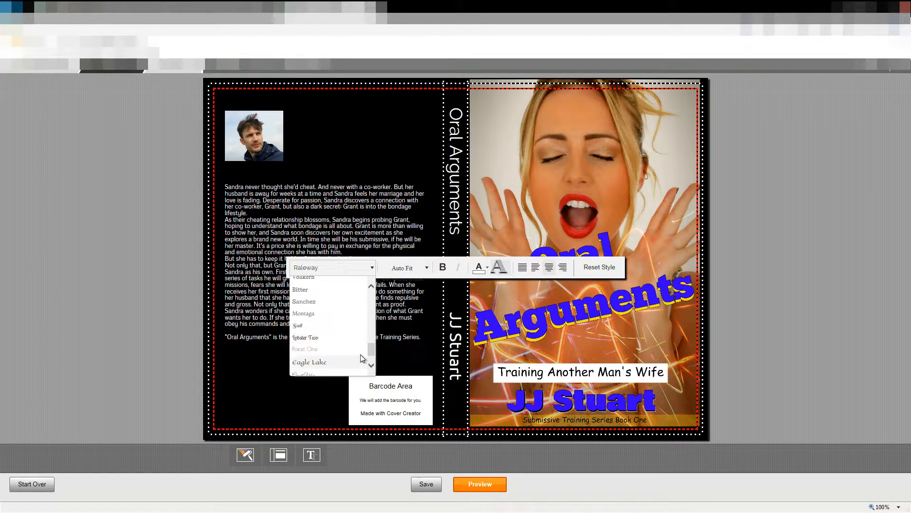
left_click(299, 326)
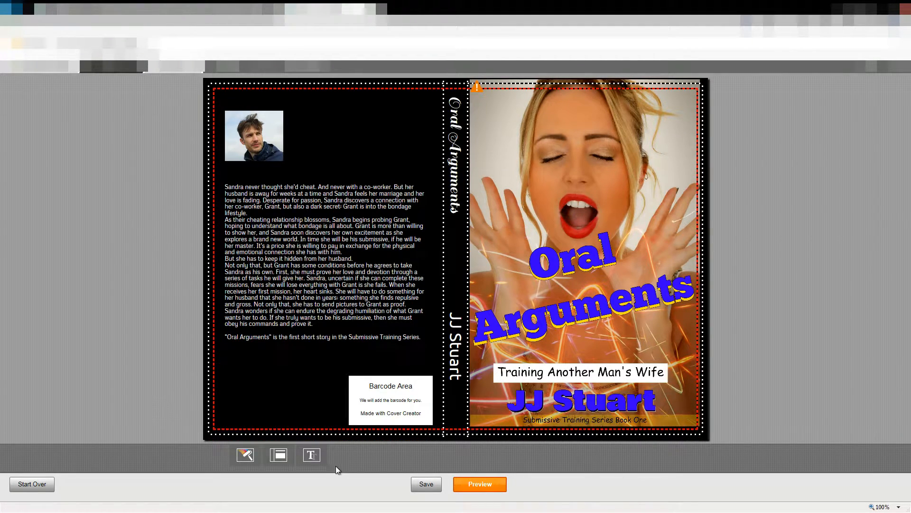
Preview the complete cover, then save and submit it for the paperback
left_click(480, 484)
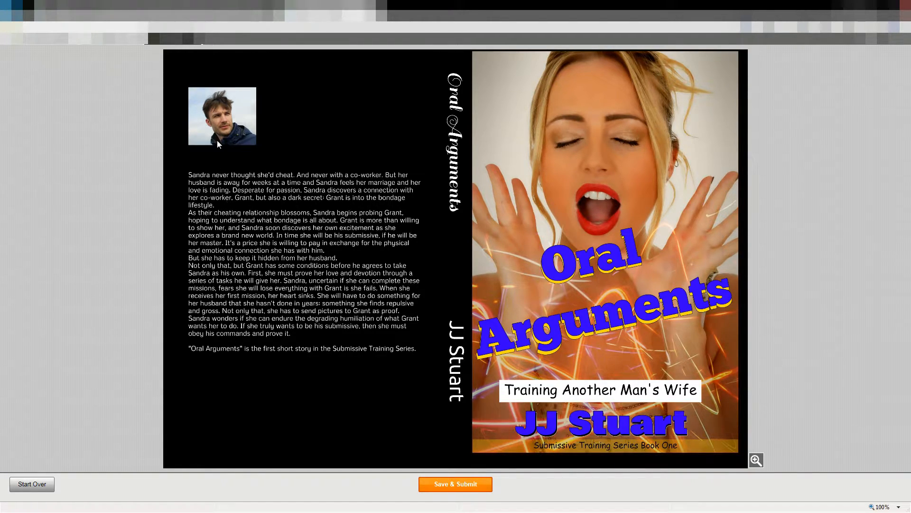
left_click(445, 484)
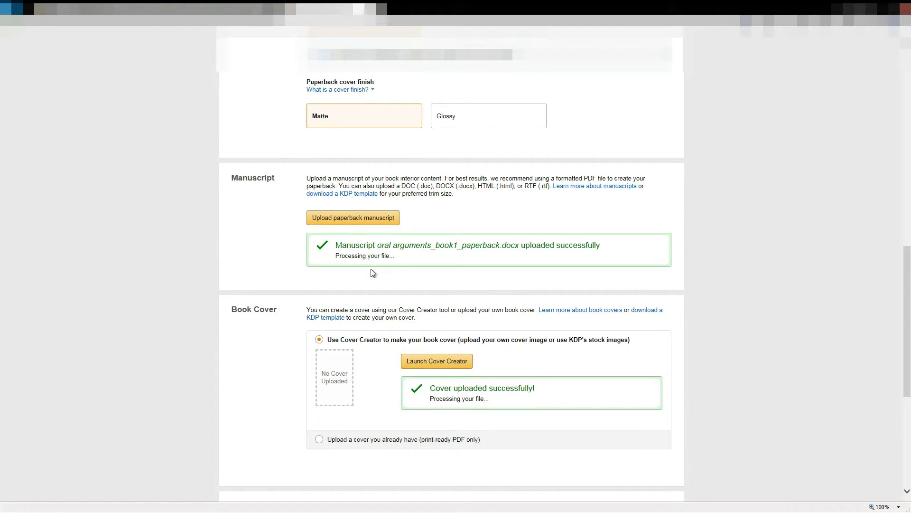
Try to launch the book previewer and return to the paperback content page
left_click_drag(908, 315, 909, 385)
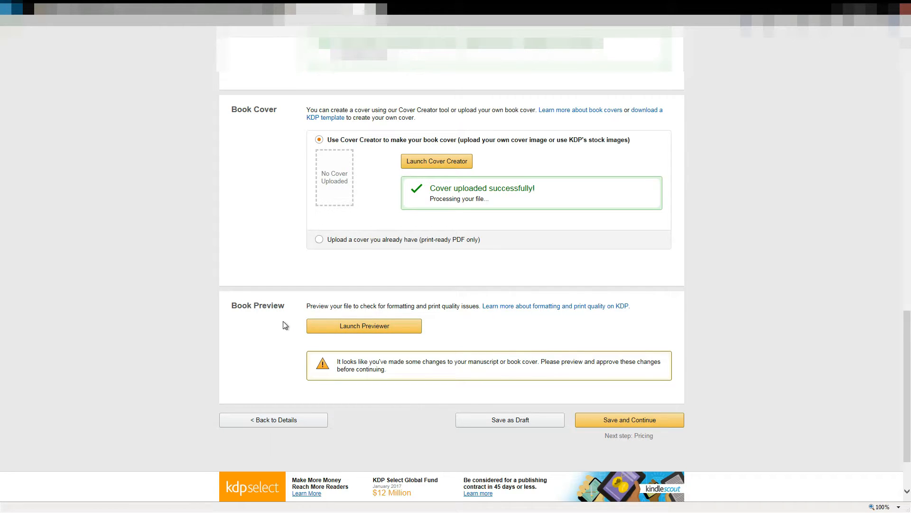
left_click(383, 329)
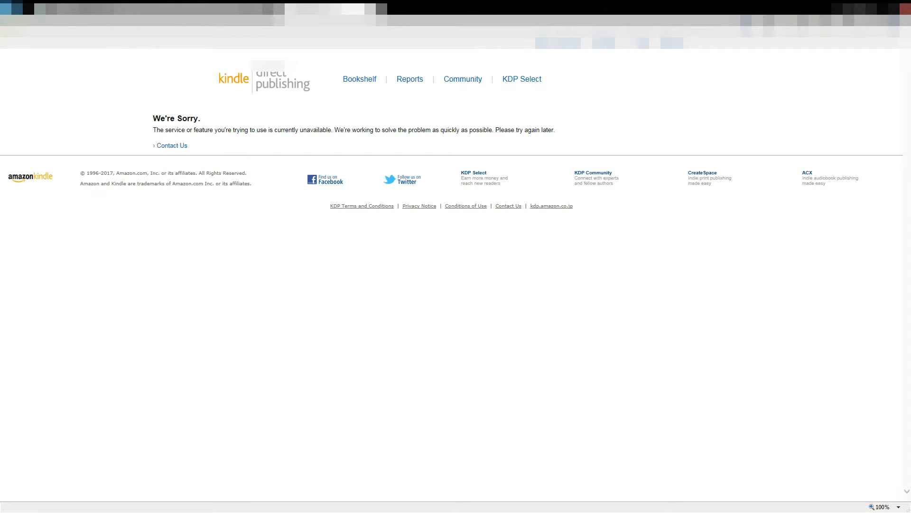
left_click(9, 10)
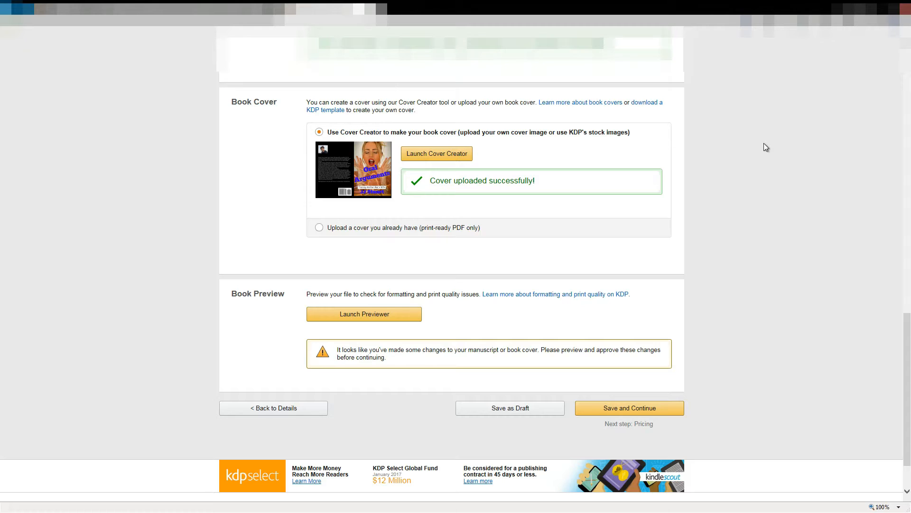
Launch the previewer for the uploaded manuscript and cover, and get past its introduction to the print preview
scroll(910, 304, "up", 3)
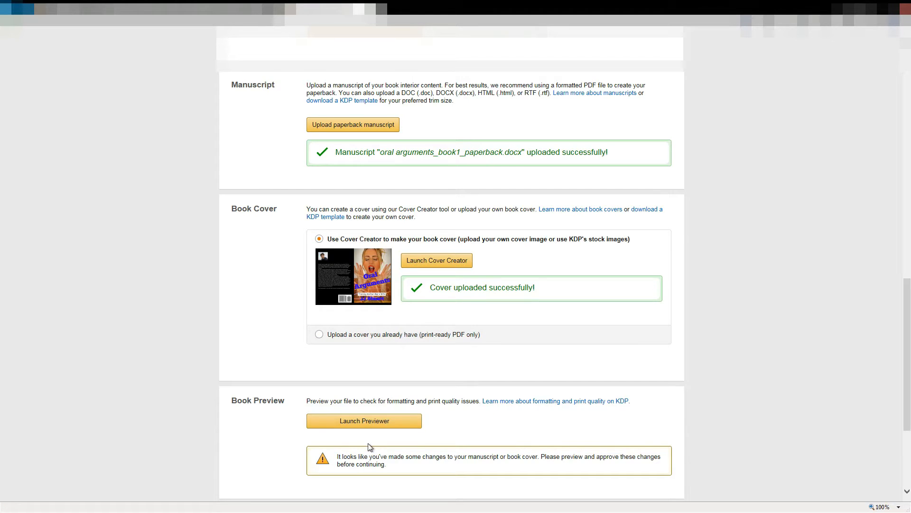
left_click(359, 422)
left_click_drag(907, 323, 910, 375)
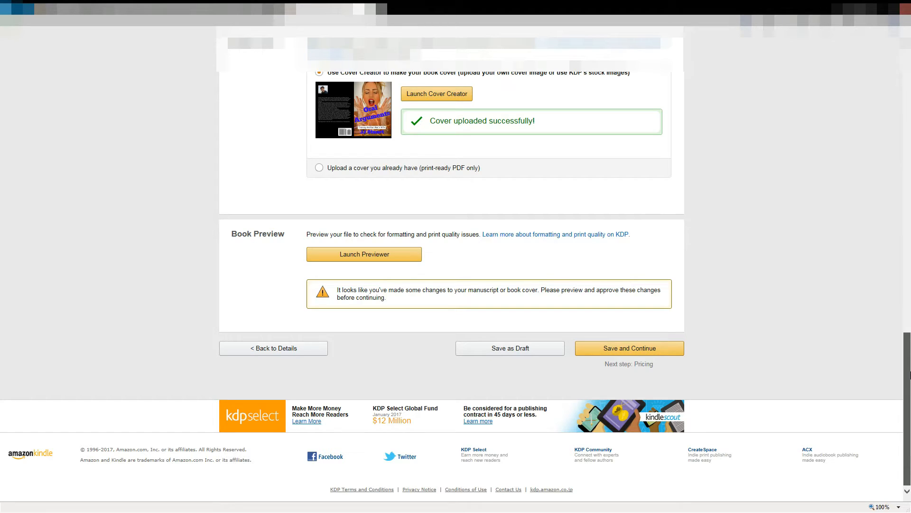
mouse_move(910, 375)
left_mouse_down()
mouse_move(910, 99)
mouse_move(910, 316)
mouse_move(890, 299)
mouse_move(900, 363)
left_mouse_up()
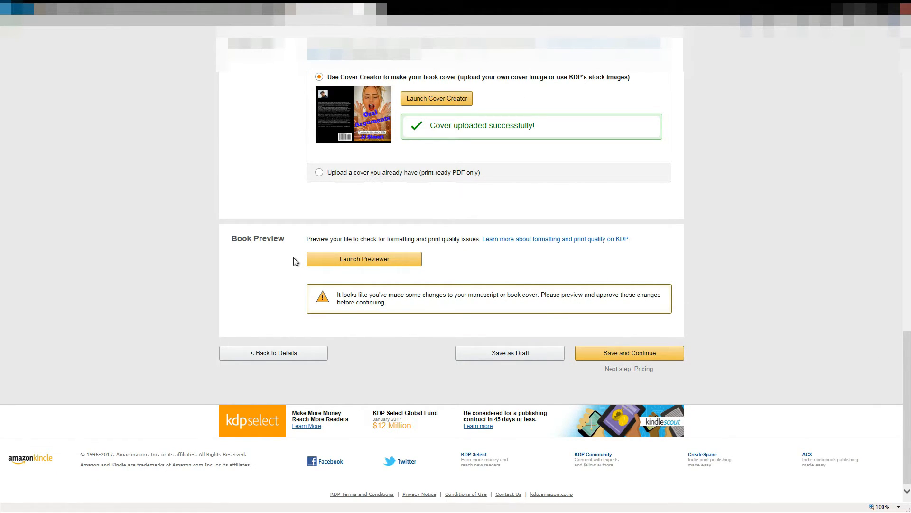
left_click(364, 262)
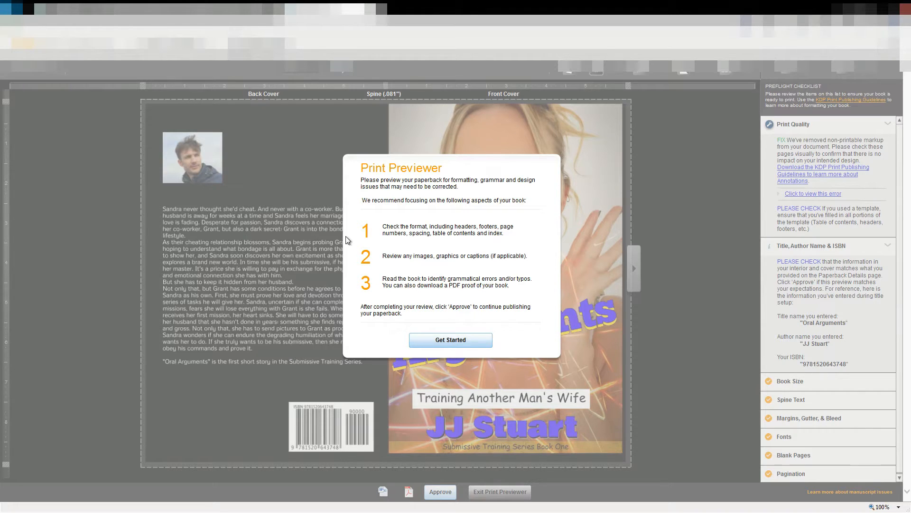
left_click(445, 346)
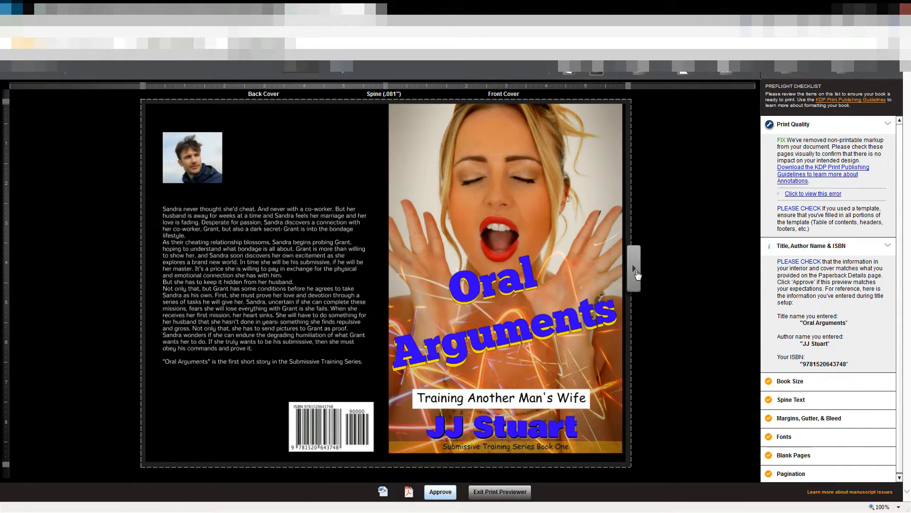
Page through the whole book in the print preview, from the cover to the last page, and recheck the reader note and catalogue spread
left_click(636, 274)
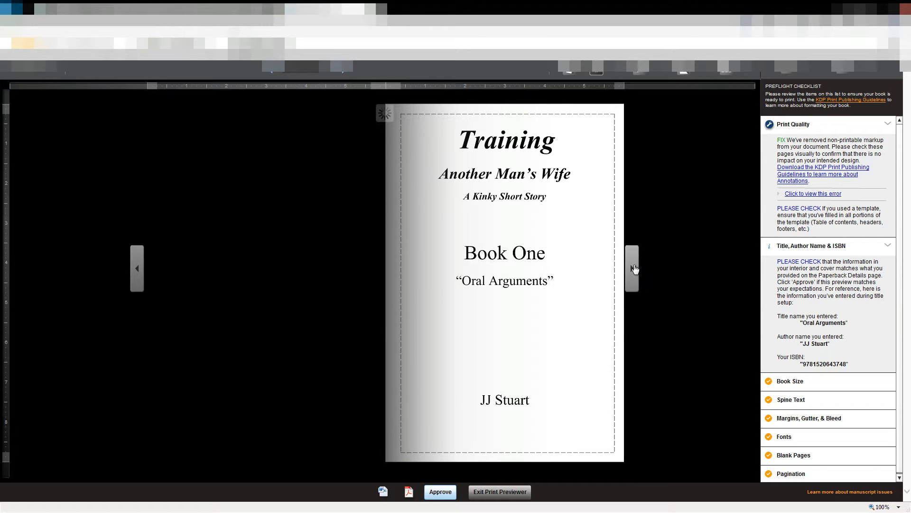
left_click(634, 269)
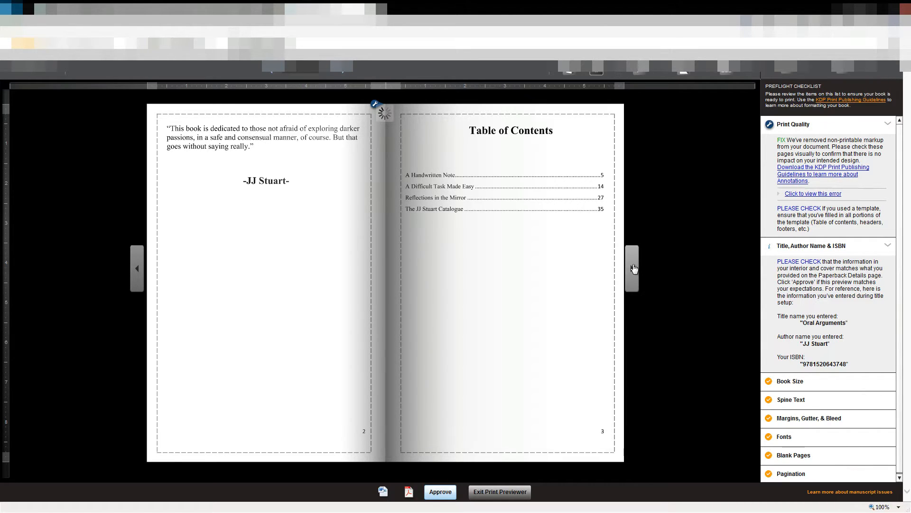
left_click(633, 268)
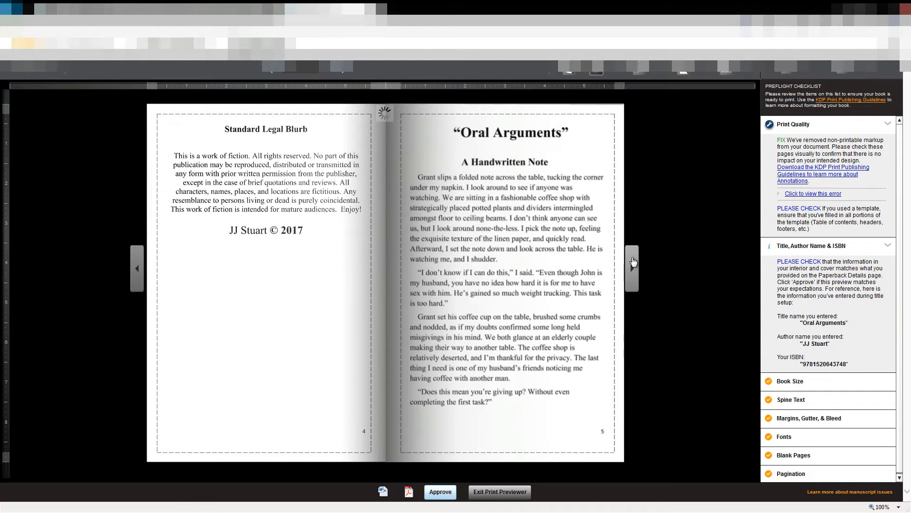
left_click(634, 262)
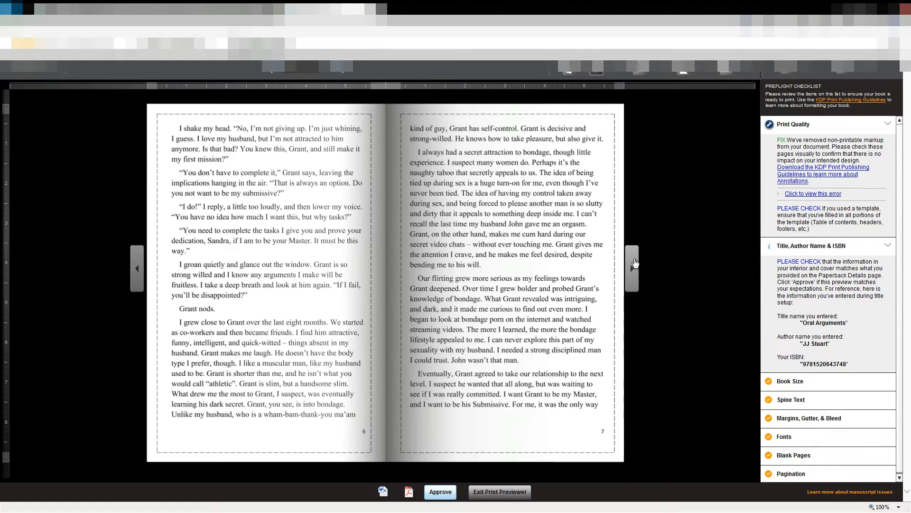
left_click(634, 262)
left_click(634, 262)
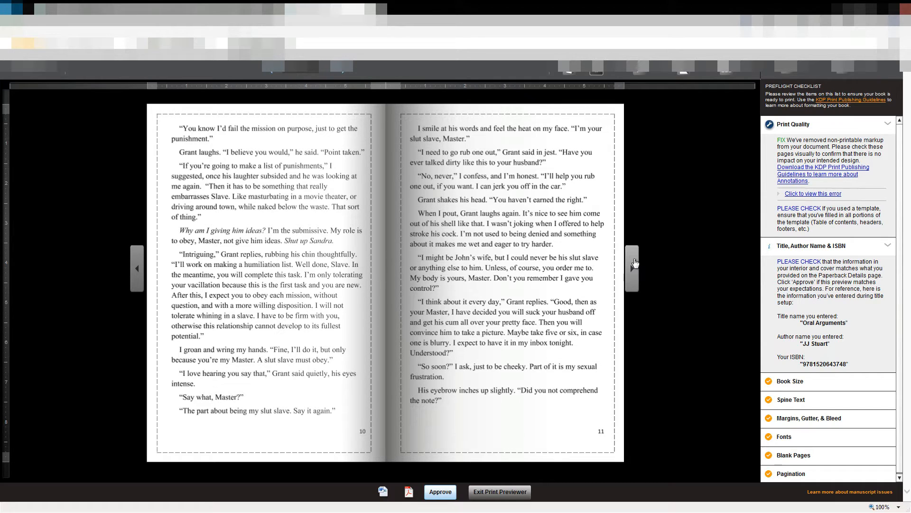
left_click(635, 263)
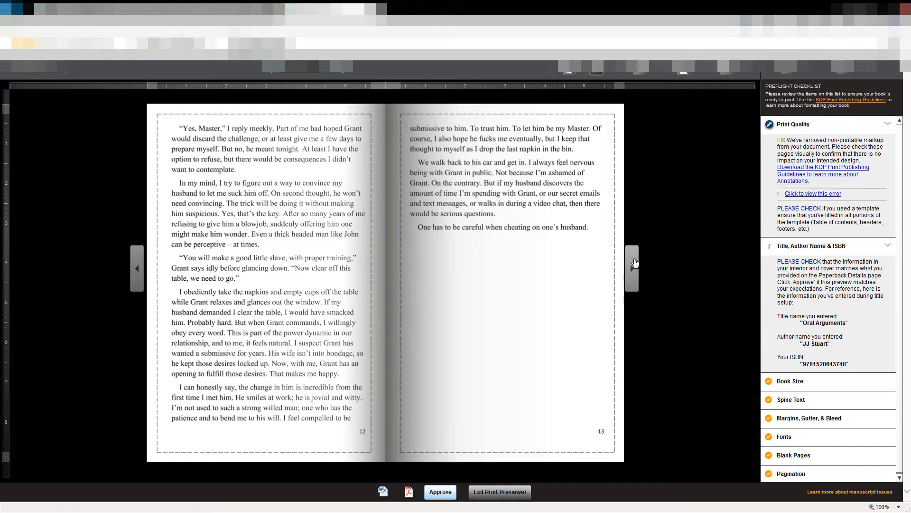
left_click(635, 263)
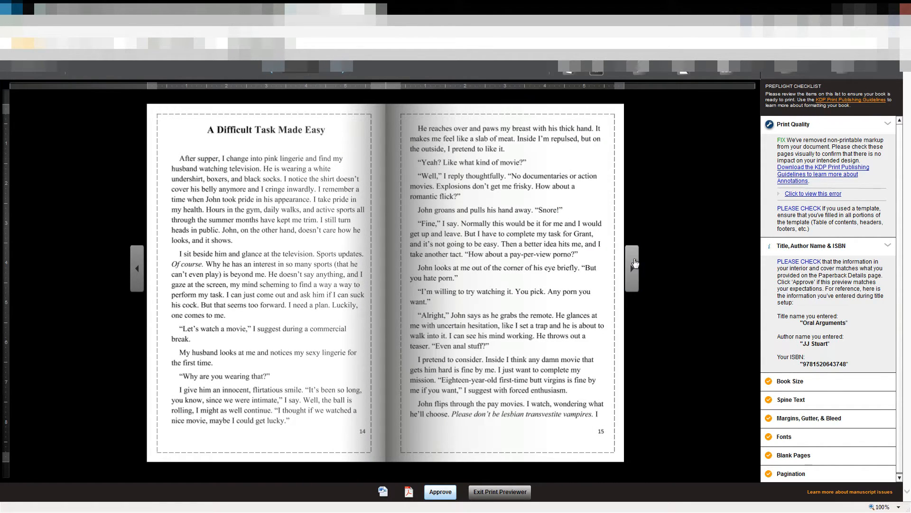
left_click(635, 263)
left_click(635, 263)
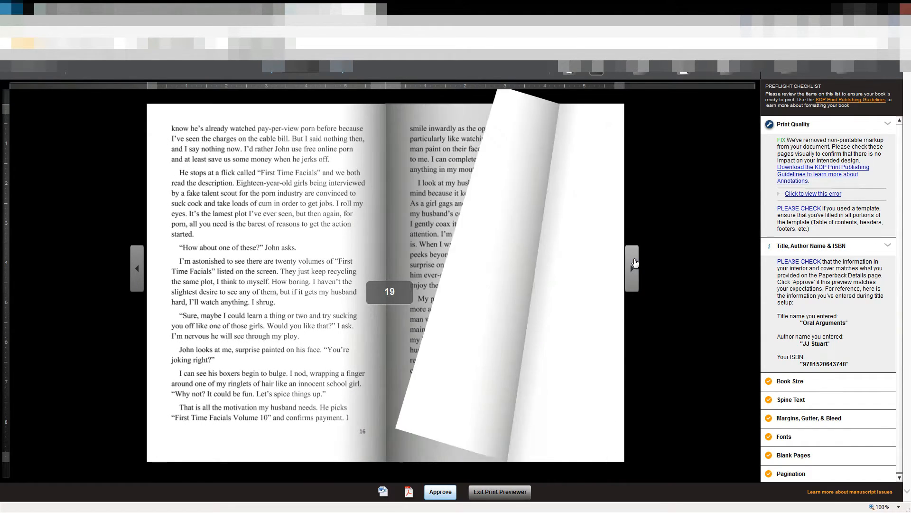
left_click(635, 263)
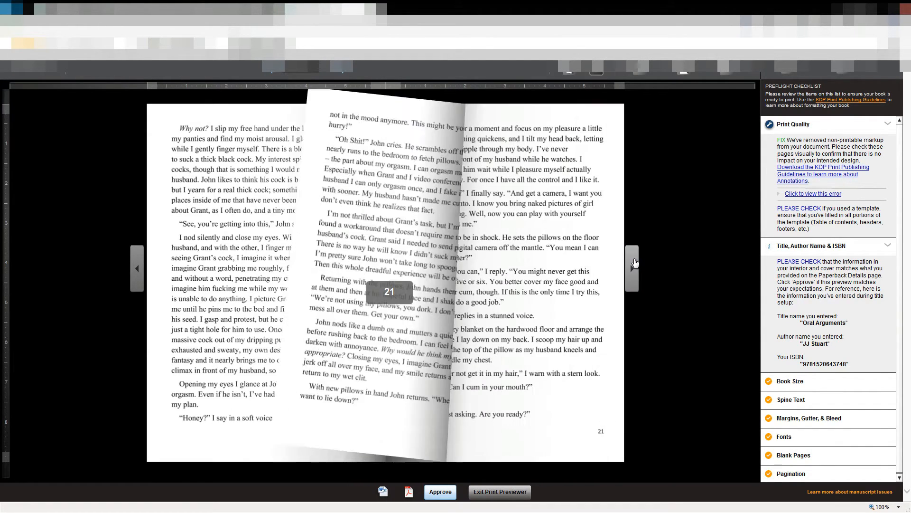
left_click(635, 263)
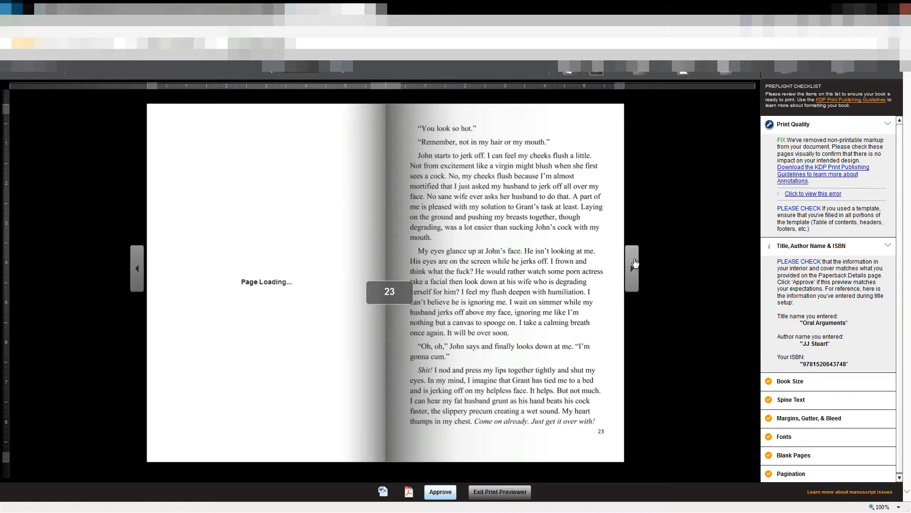
left_click(635, 263)
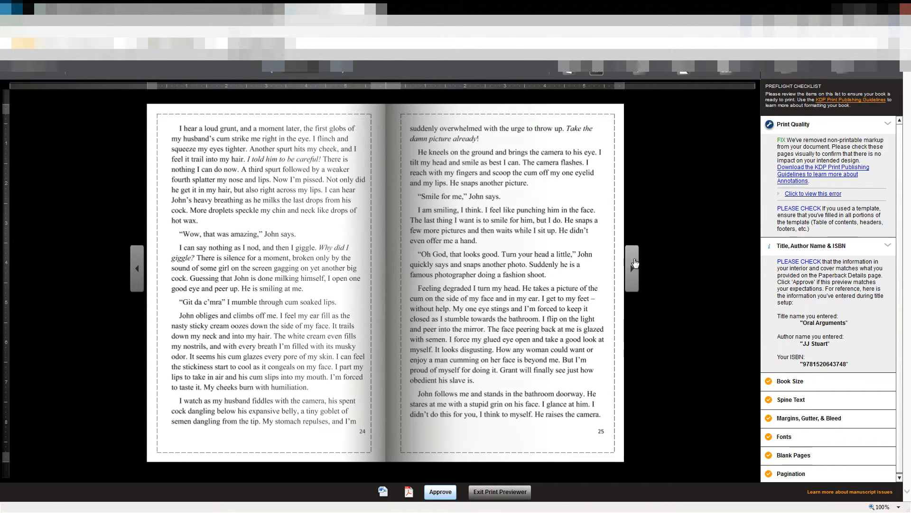
left_click(635, 263)
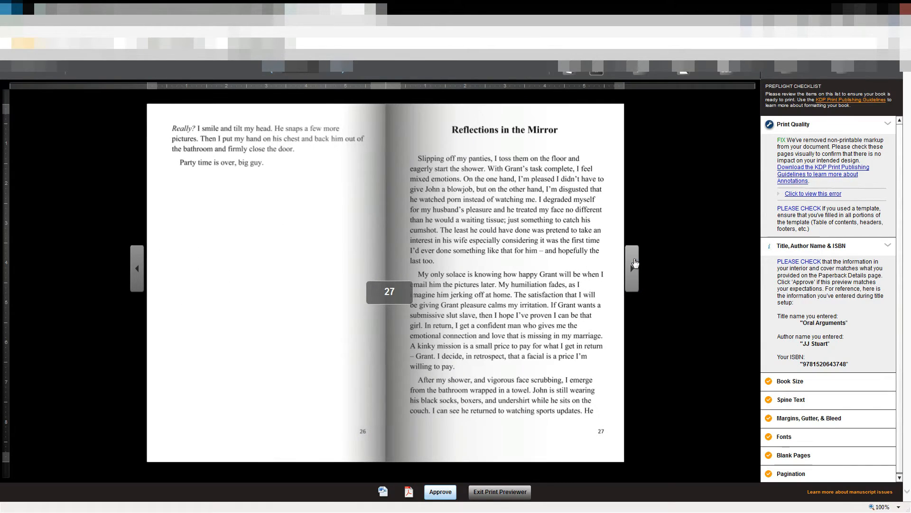
left_click(635, 263)
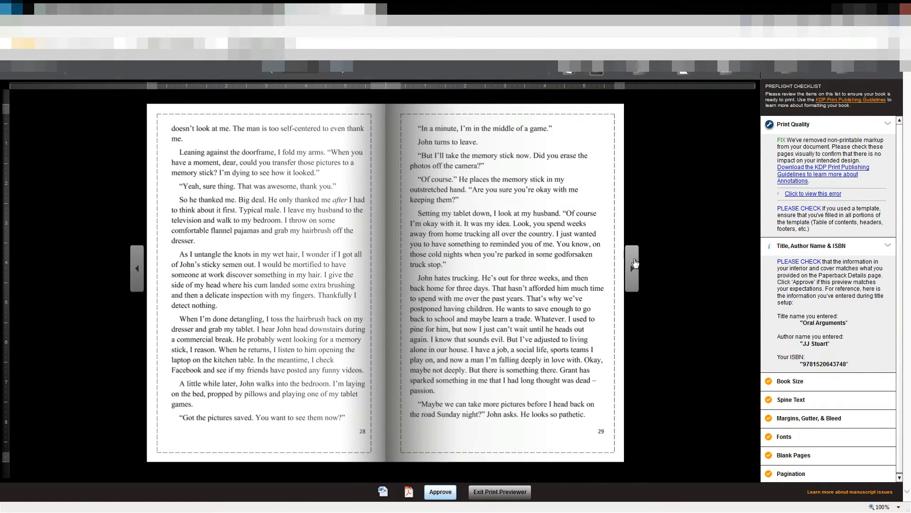
left_click(635, 263)
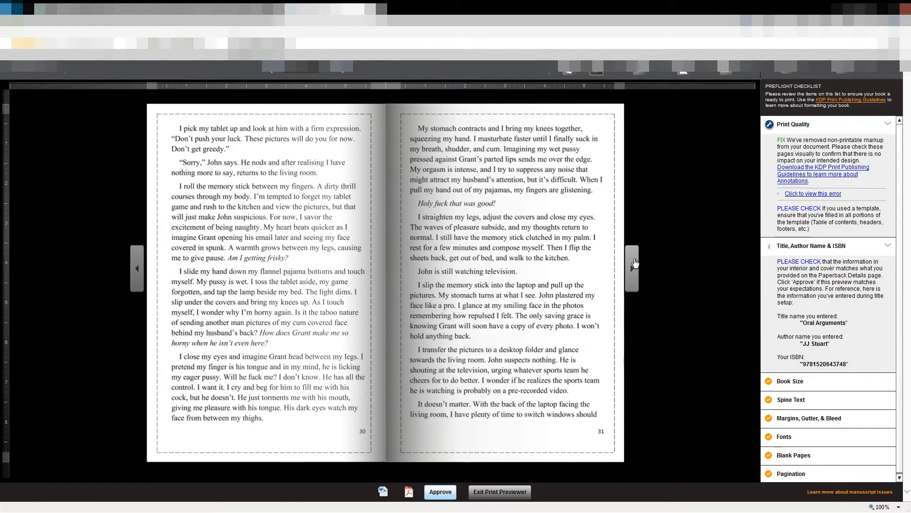
left_click(635, 263)
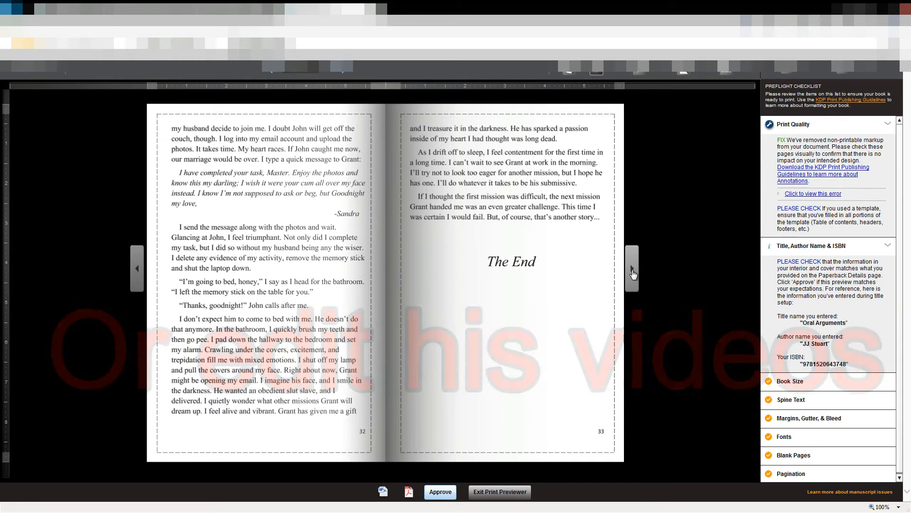
left_click(634, 264)
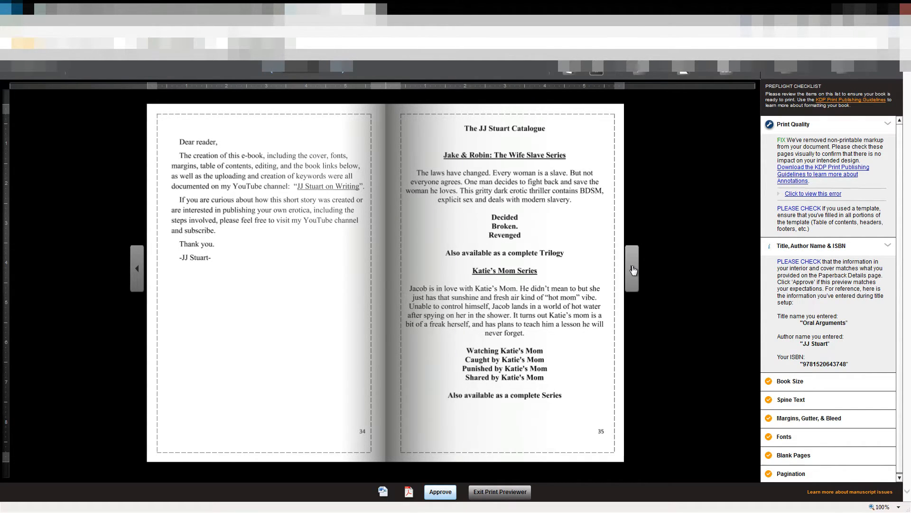
left_click(632, 269)
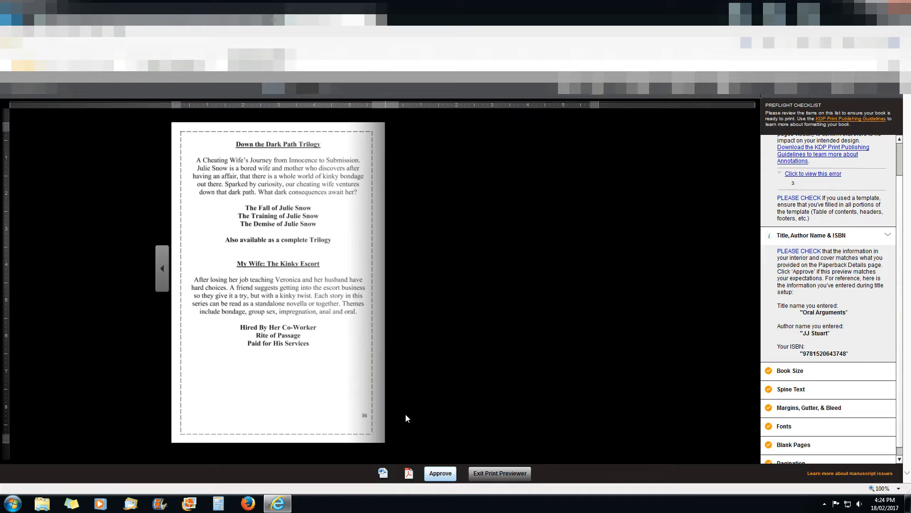
left_click(169, 281)
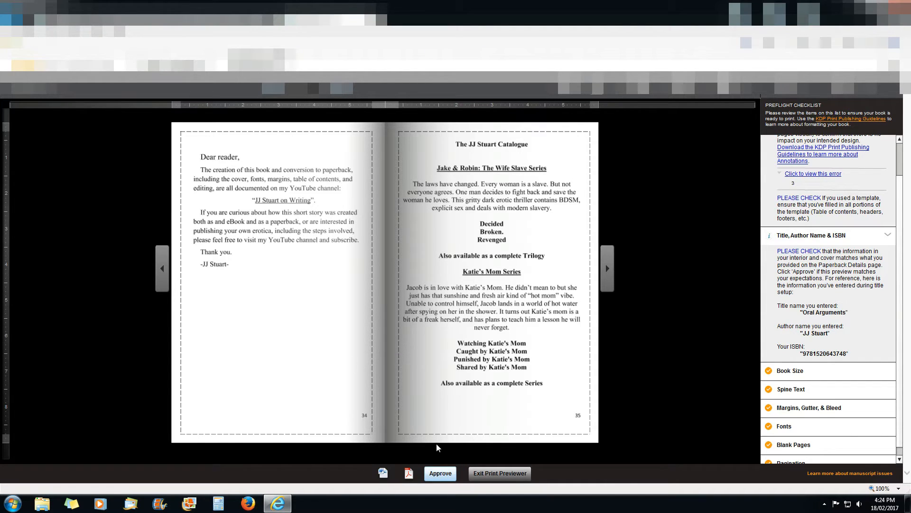
Approve the print proof, review the print options and summary, and save the paperback content to continue to pricing
left_click(438, 474)
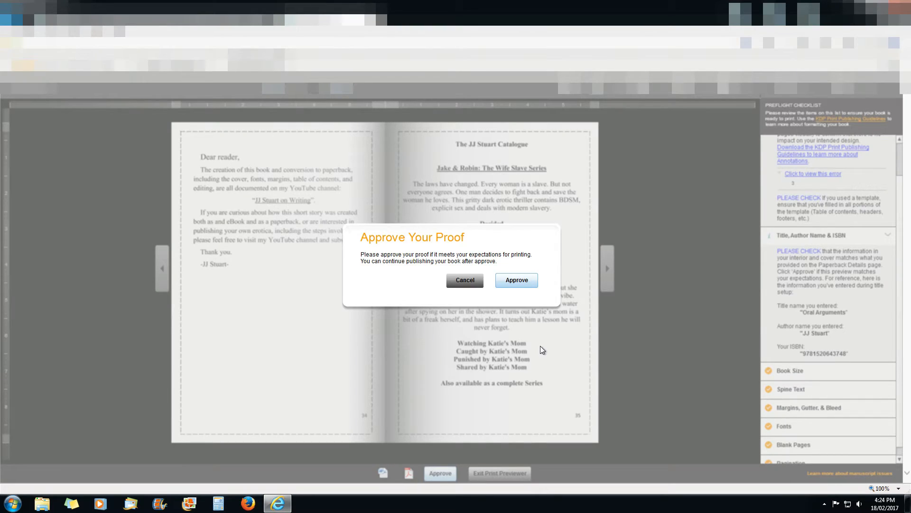
left_click(515, 279)
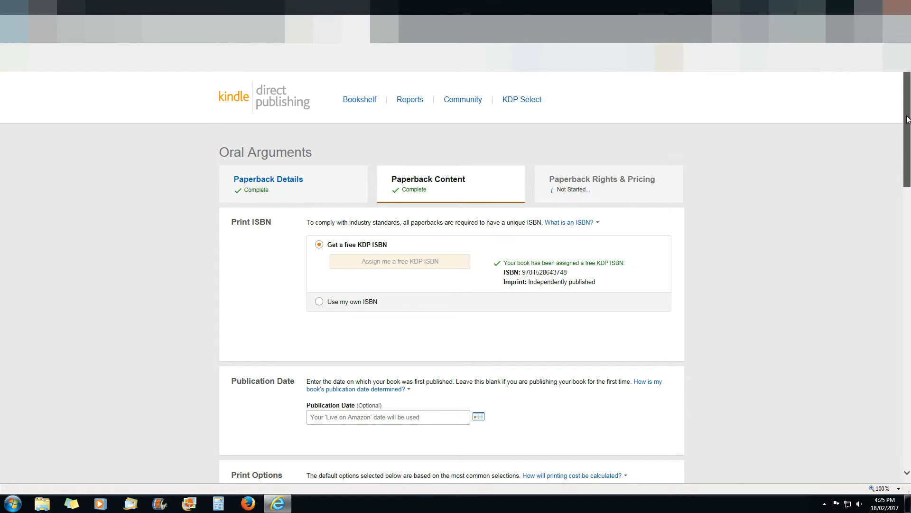
left_click_drag(907, 124, 909, 379)
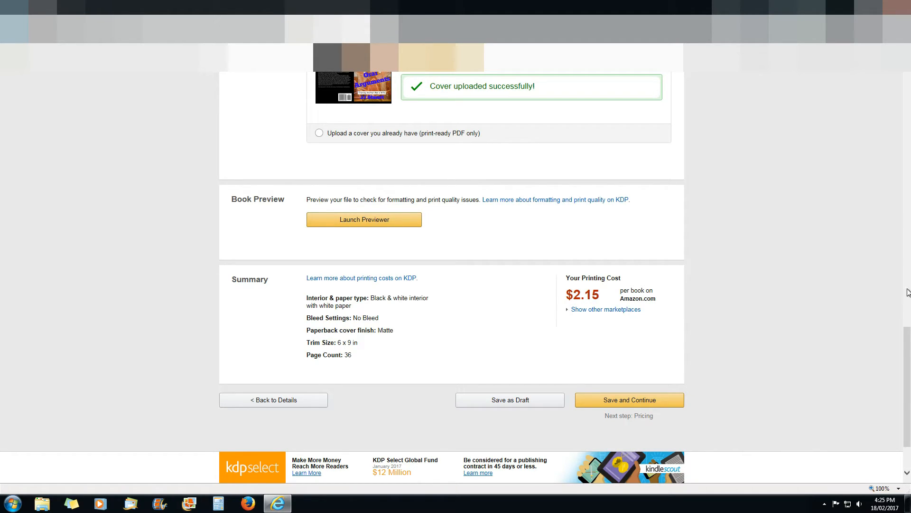
left_click_drag(908, 348, 910, 192)
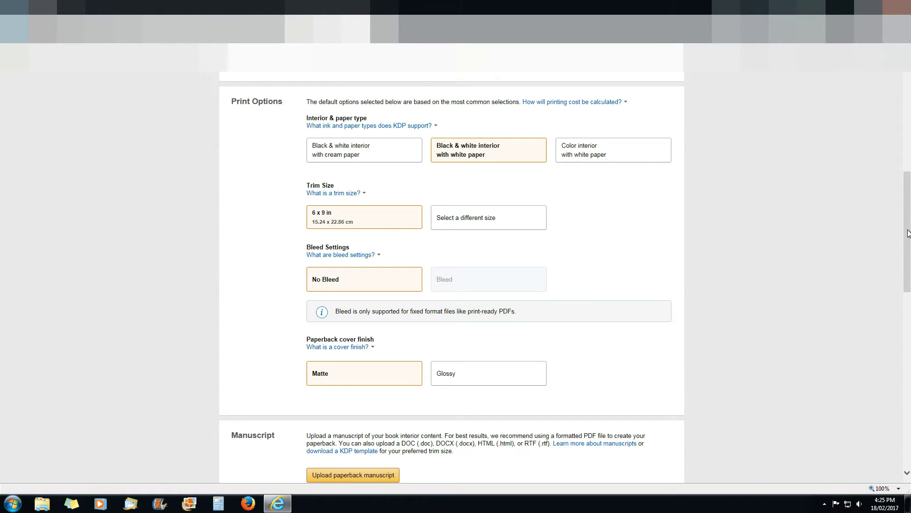
left_click_drag(908, 232, 908, 401)
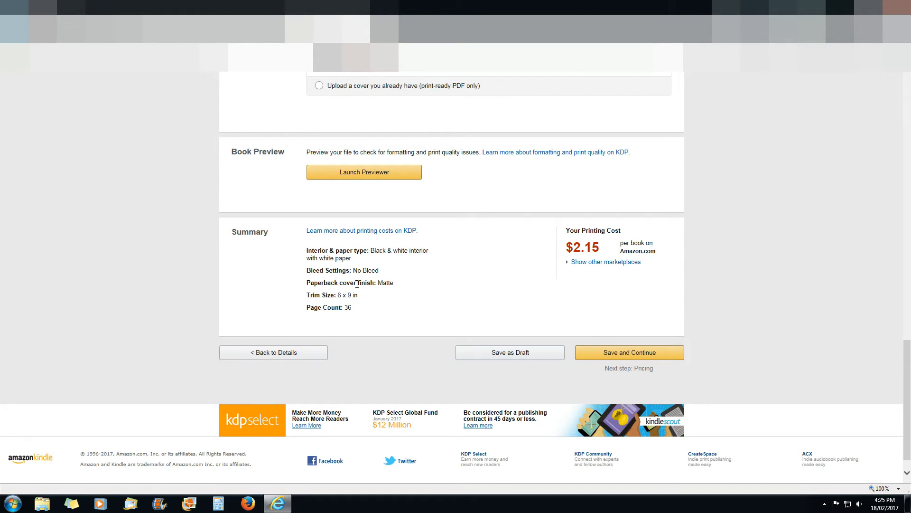
left_click(644, 357)
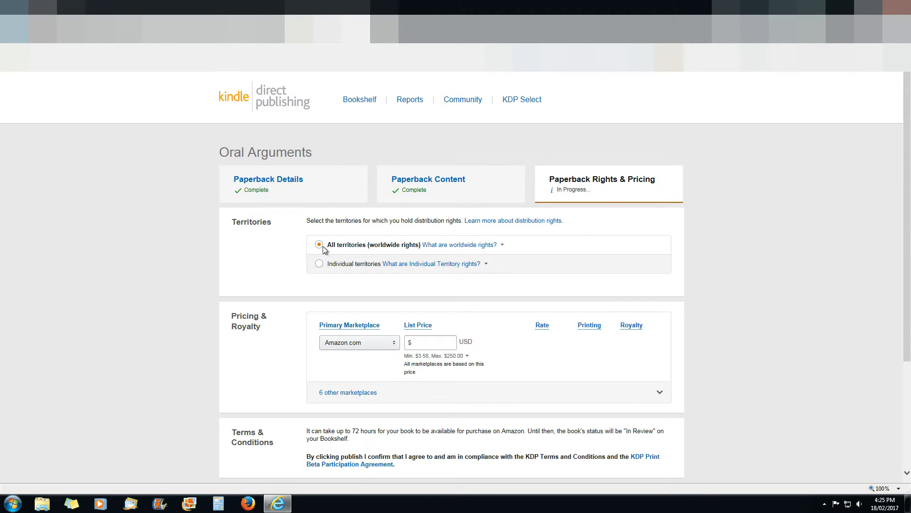
Set the Amazon.com list price of the paperback to 3.99 USD
left_click_drag(908, 126, 909, 206)
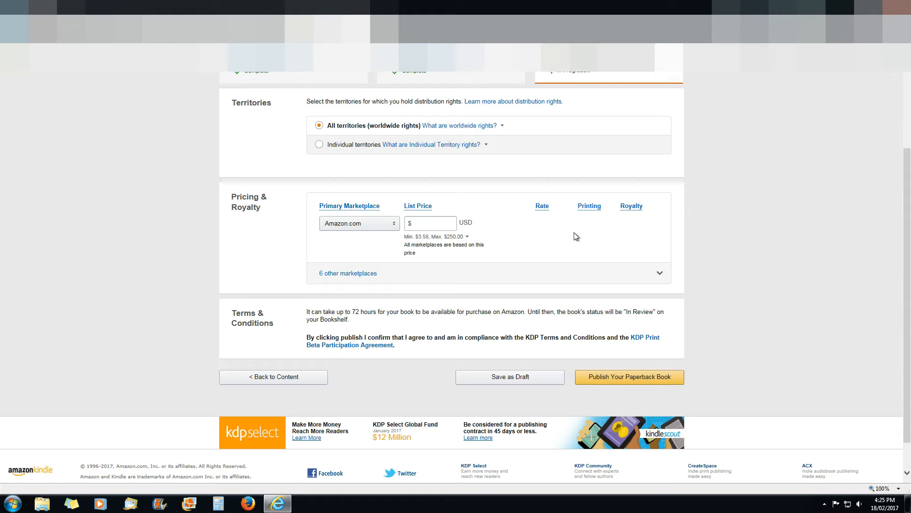
left_click(436, 224)
left_click_drag(908, 202, 908, 197)
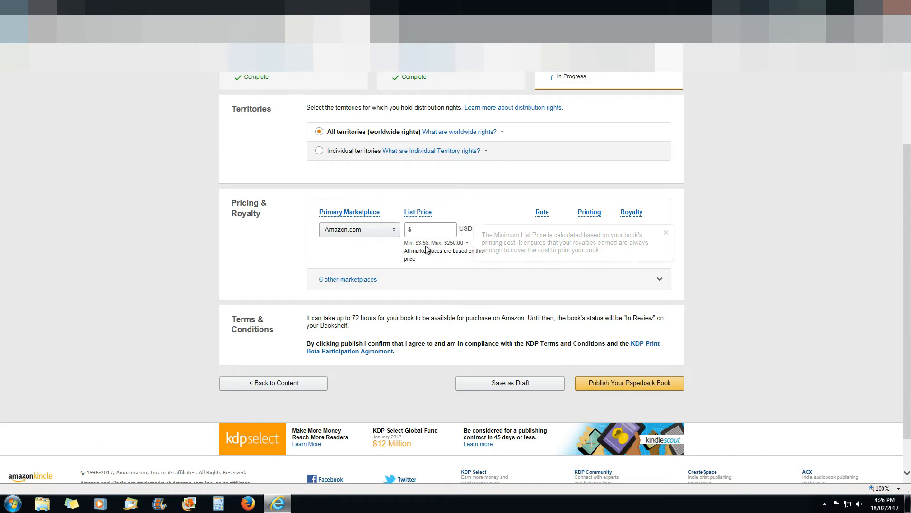
left_click(425, 244)
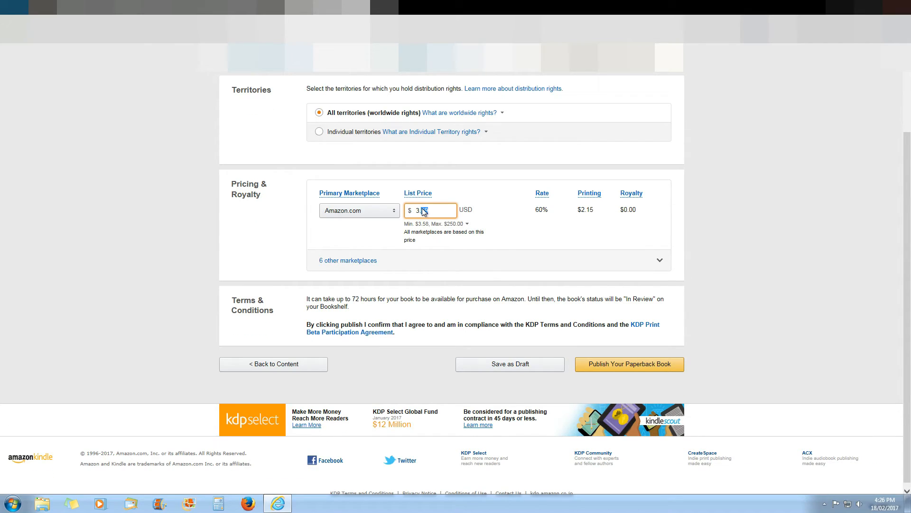
type("99")
key("Return")
left_click(703, 276)
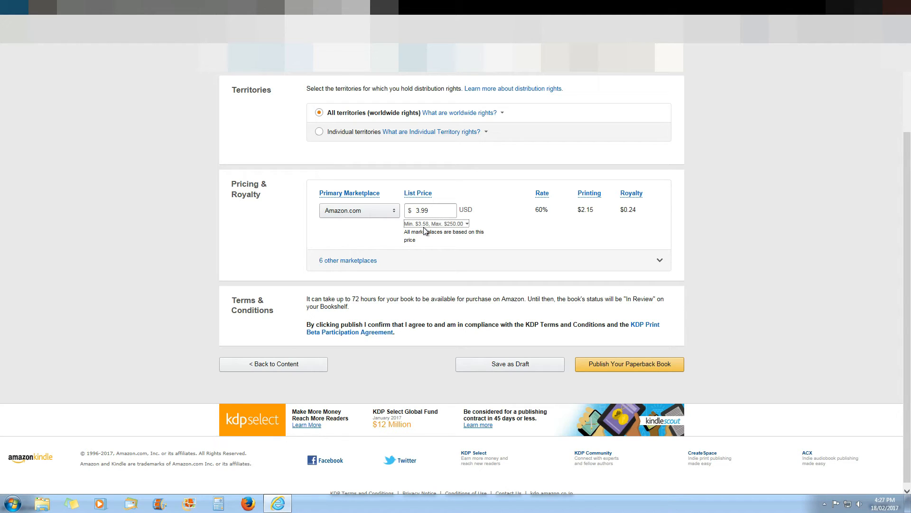
Set the Amazon.com list price of the paperback to 6.99 USD
double_click(412, 209)
left_click(438, 211)
key("BackSpace")
key("BackSpace")
key("BackSpace")
key("BackSpace")
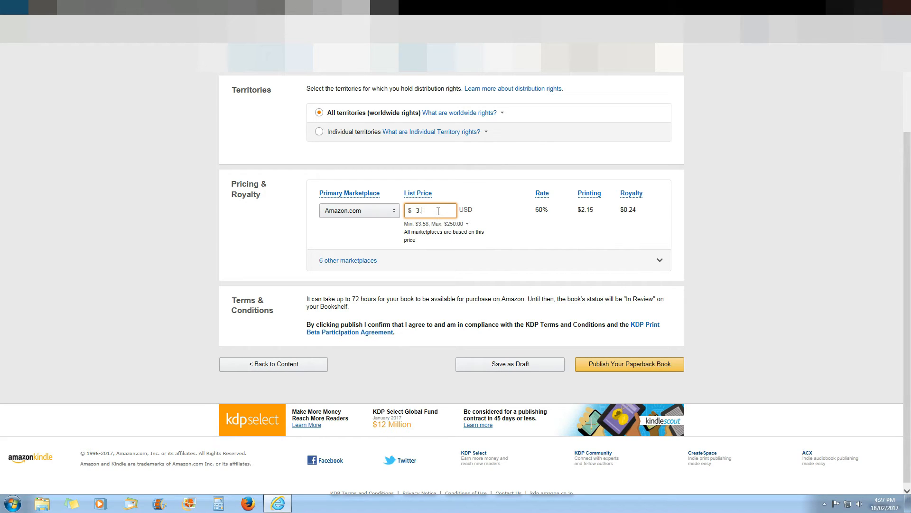
type("5.99")
Expand the six other marketplaces and review their list prices, printing costs and royalties
left_click(658, 263)
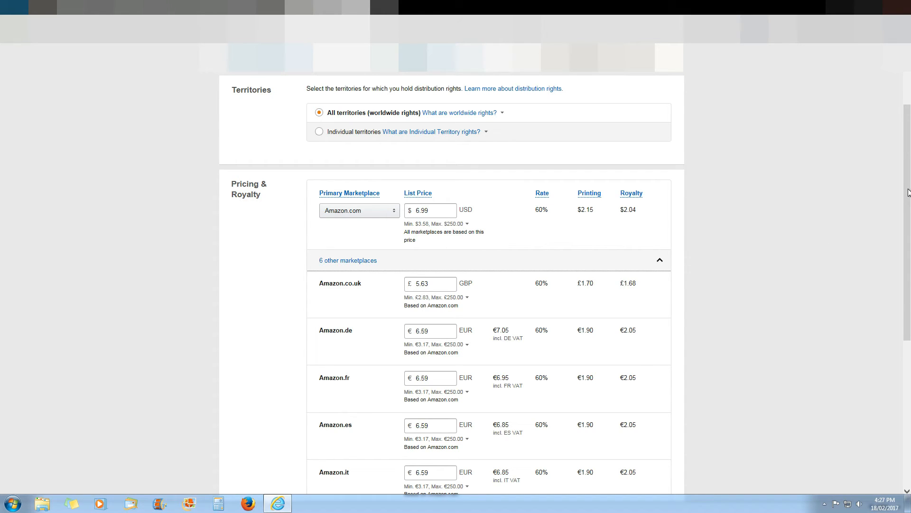
left_click_drag(908, 192, 910, 171)
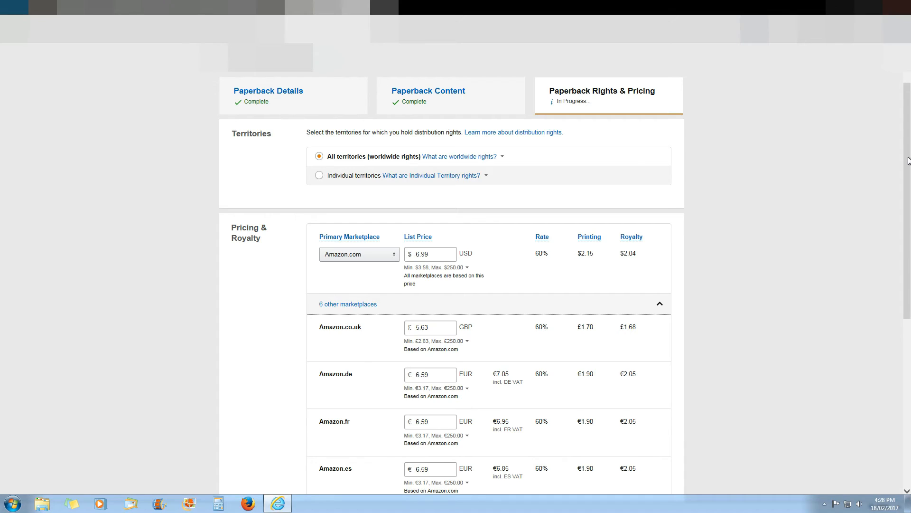
left_click_drag(908, 161, 908, 325)
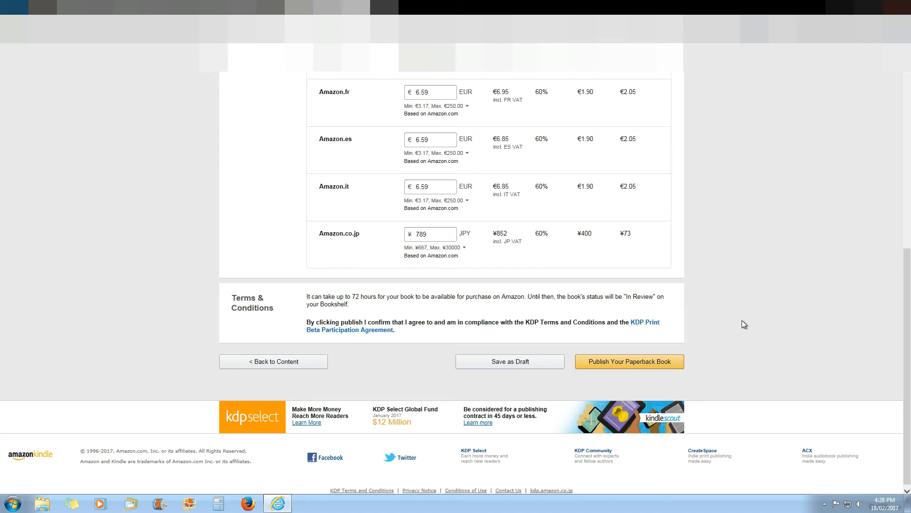
Publish the paperback, dismiss the submission notice and check the details of its review status on the bookshelf
left_click(629, 363)
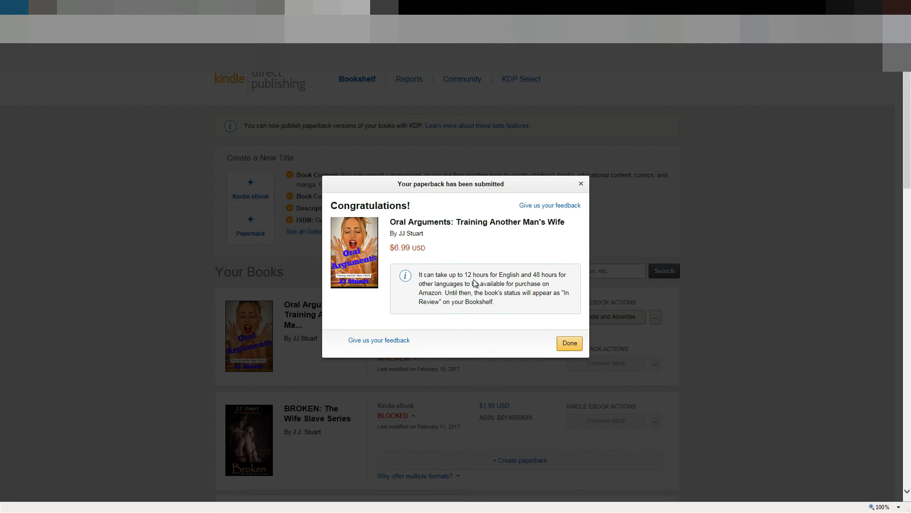
left_click(566, 344)
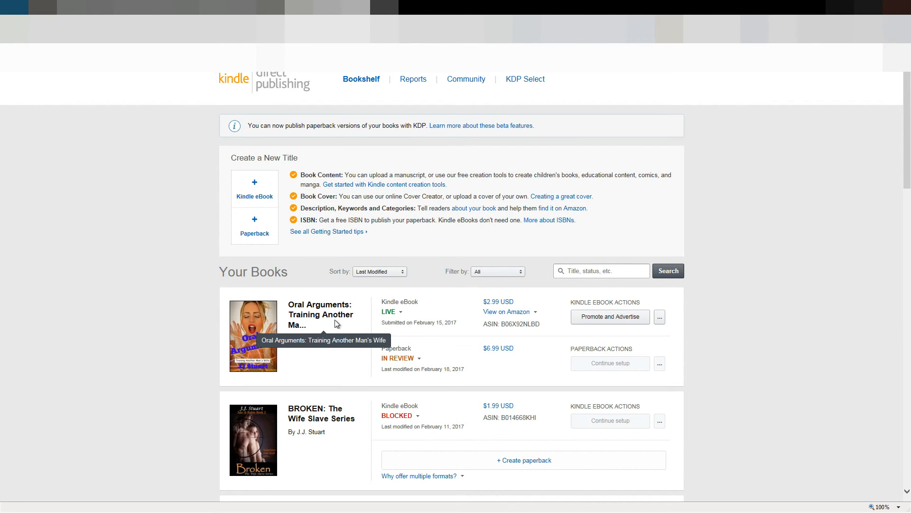
left_click(422, 360)
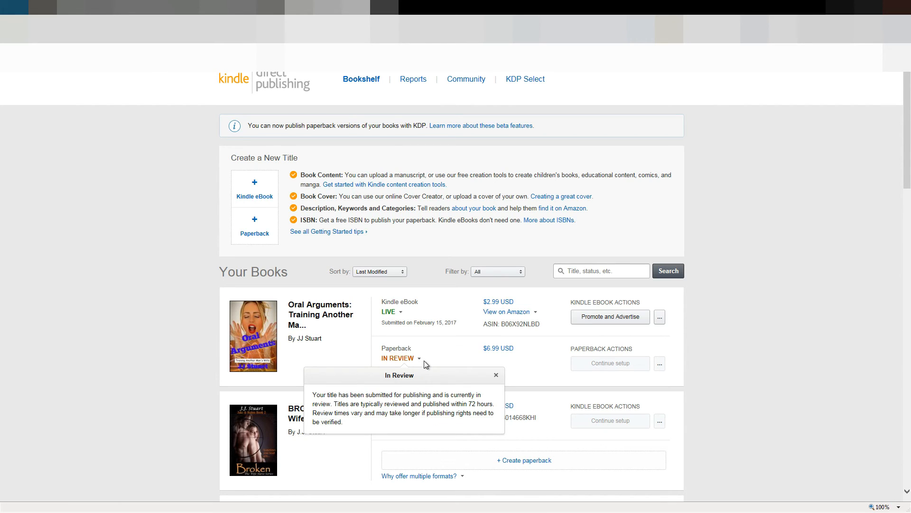
left_click(423, 360)
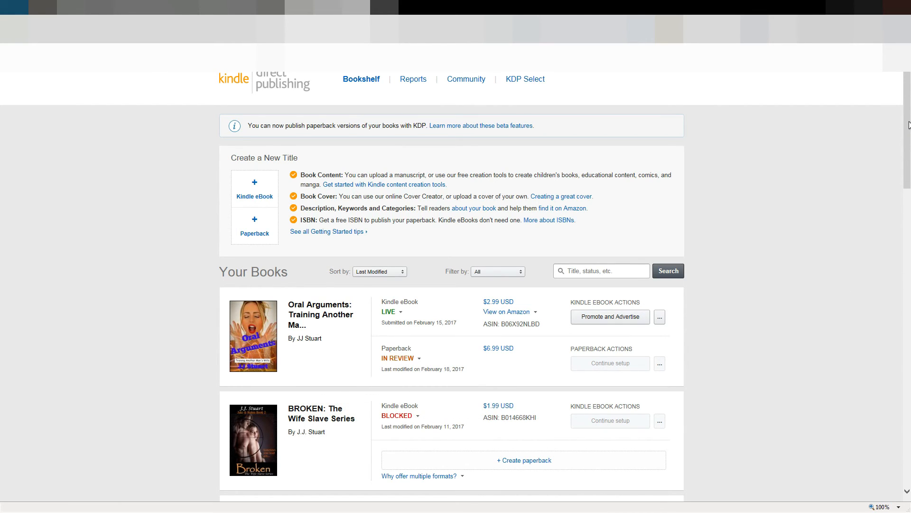